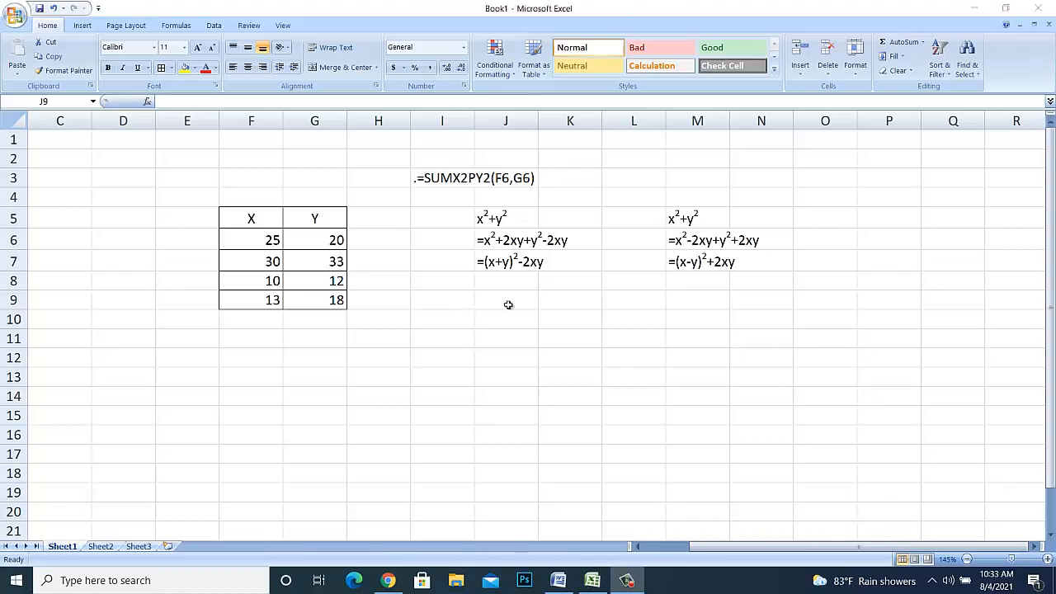
- Write the placeholder formula =x^2+y^2 in cell J9
{"action": "left_click_drag", "start_coordinate": [508, 303], "coordinate": [702, 338]}
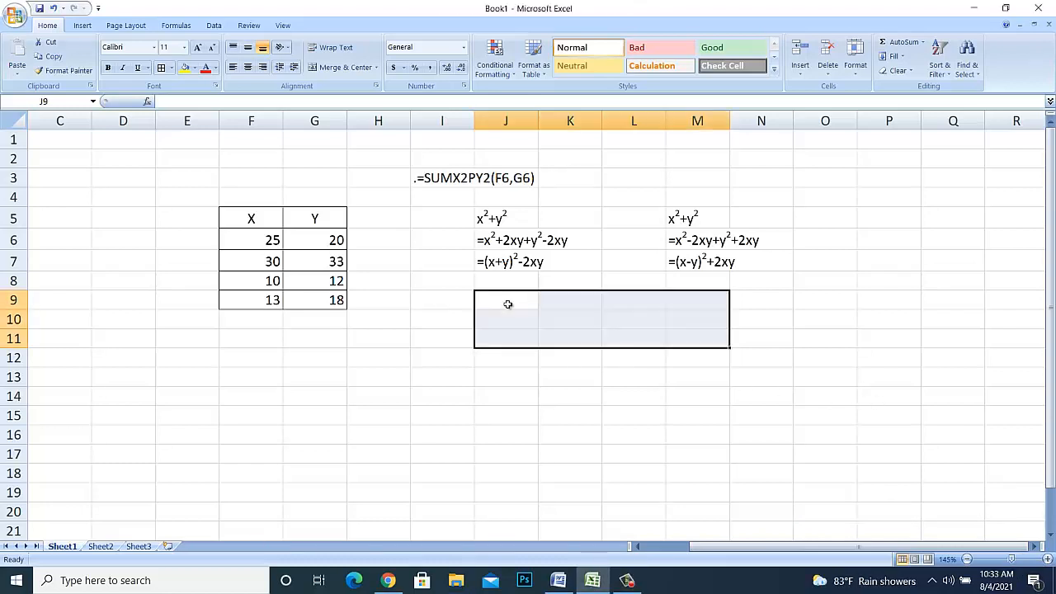
{"action": "left_click", "coordinate": [508, 303]}
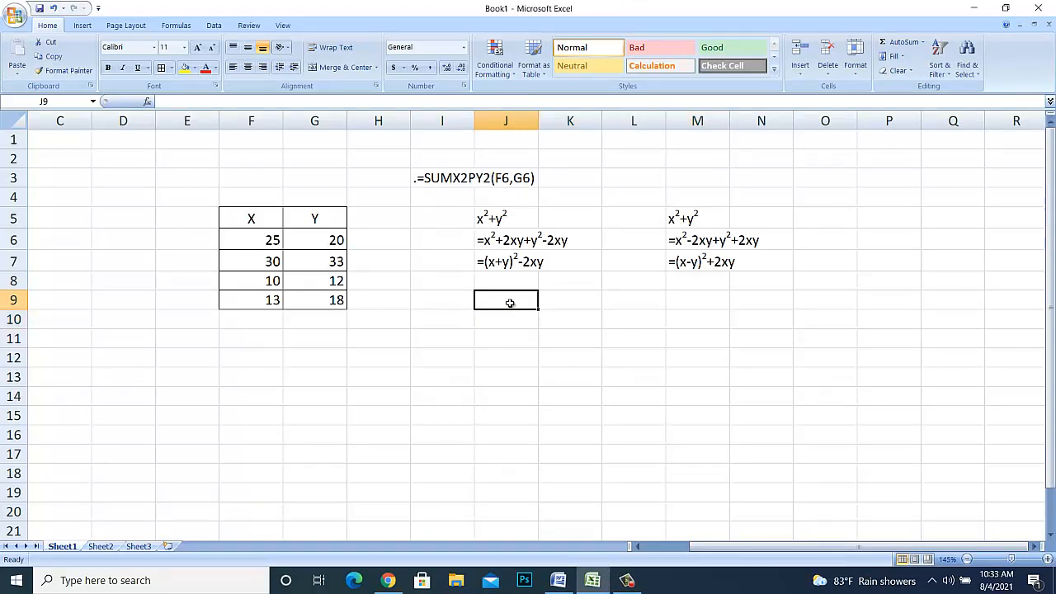
{"action": "type", "text": "=x"}
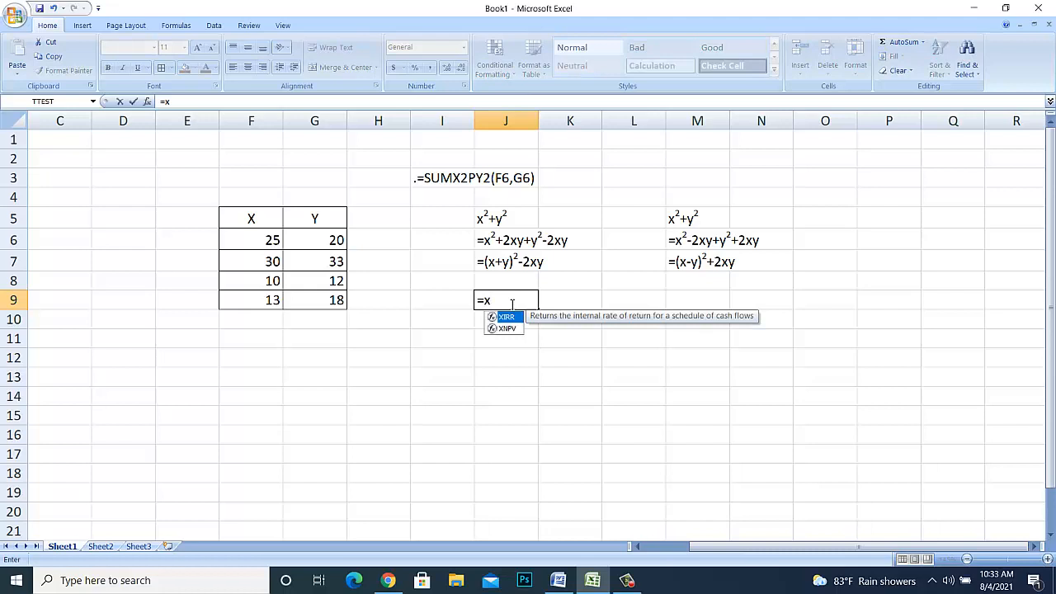
{"action": "type", "text": "^2"}
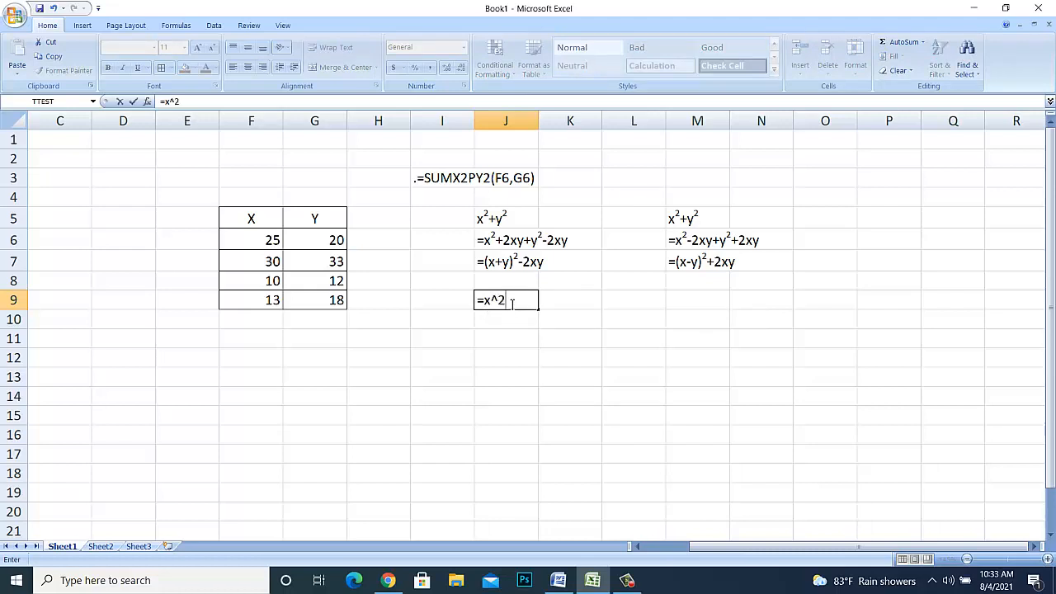
{"action": "type", "text": "+y"}
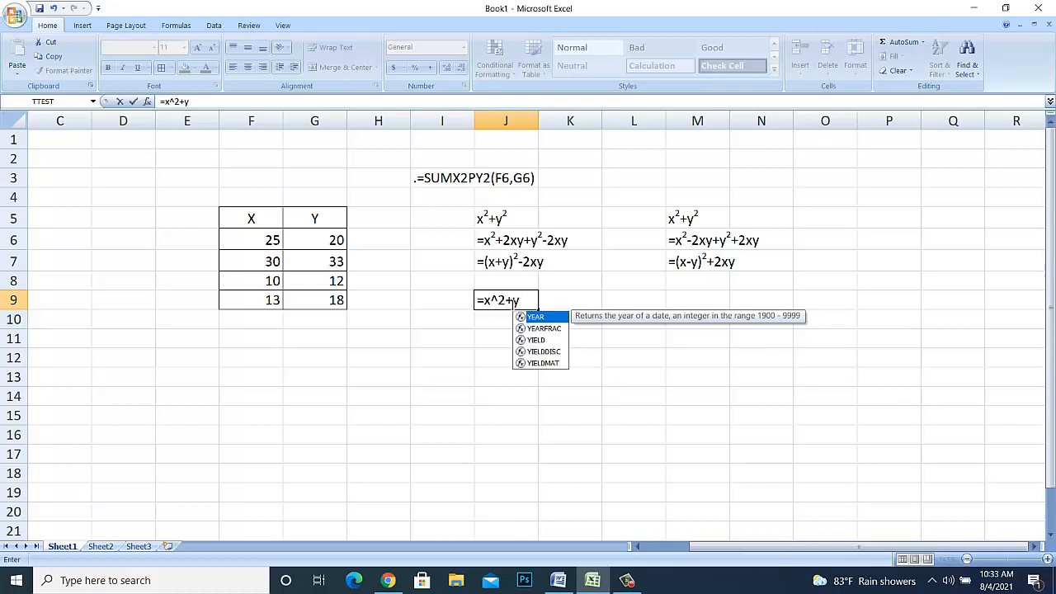
{"action": "type", "text": "^2"}
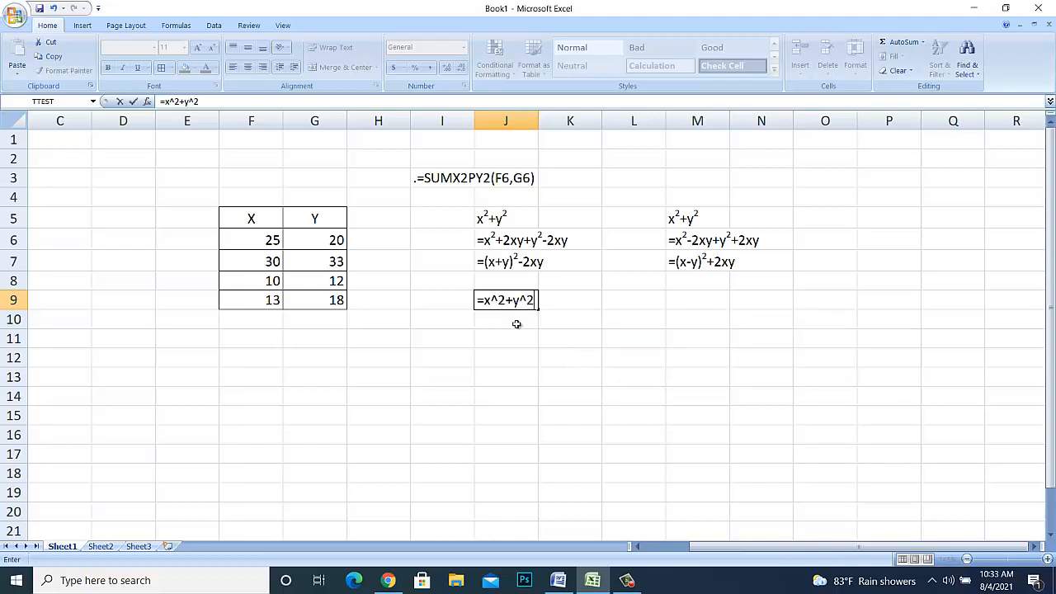
- Replace x with F6 and y with G6 in the J9 formula and commit it as =F6^2+G6^2
{"action": "double_click", "coordinate": [488, 301]}
{"action": "left_click", "coordinate": [266, 240]}
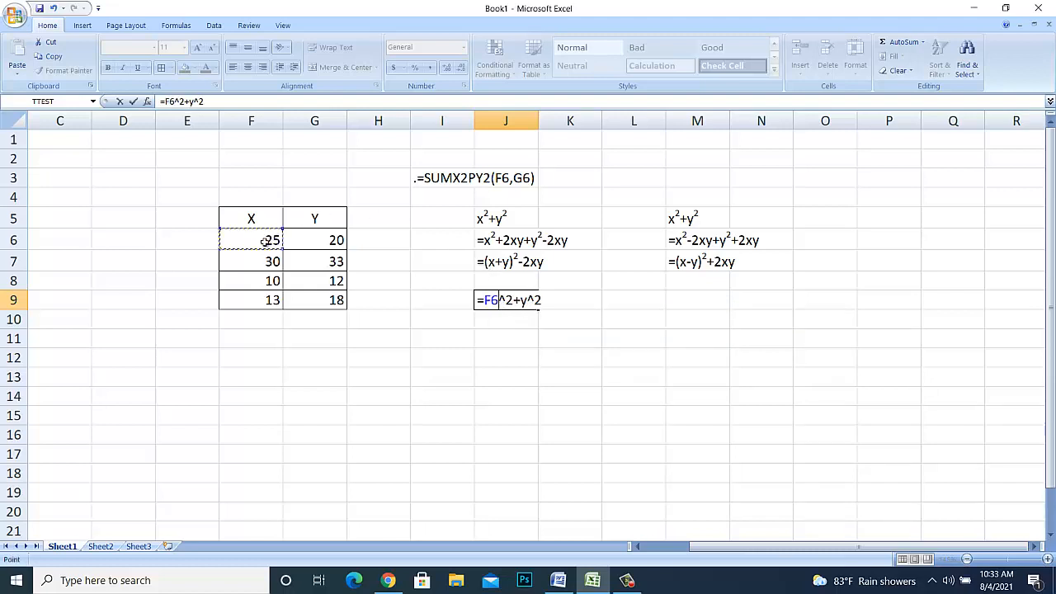
{"action": "double_click", "coordinate": [528, 301]}
{"action": "left_click", "coordinate": [334, 241]}
{"action": "key", "text": "Return"}
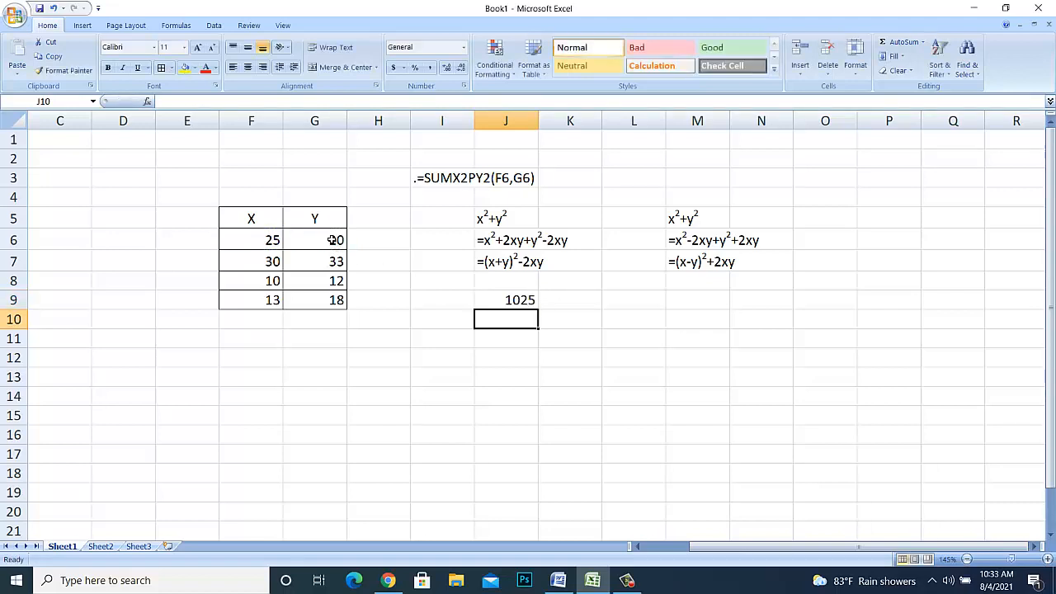
- Copy the expanded x²+2xy+y²-2xy expression from J6 into J10
{"action": "left_click", "coordinate": [443, 241]}
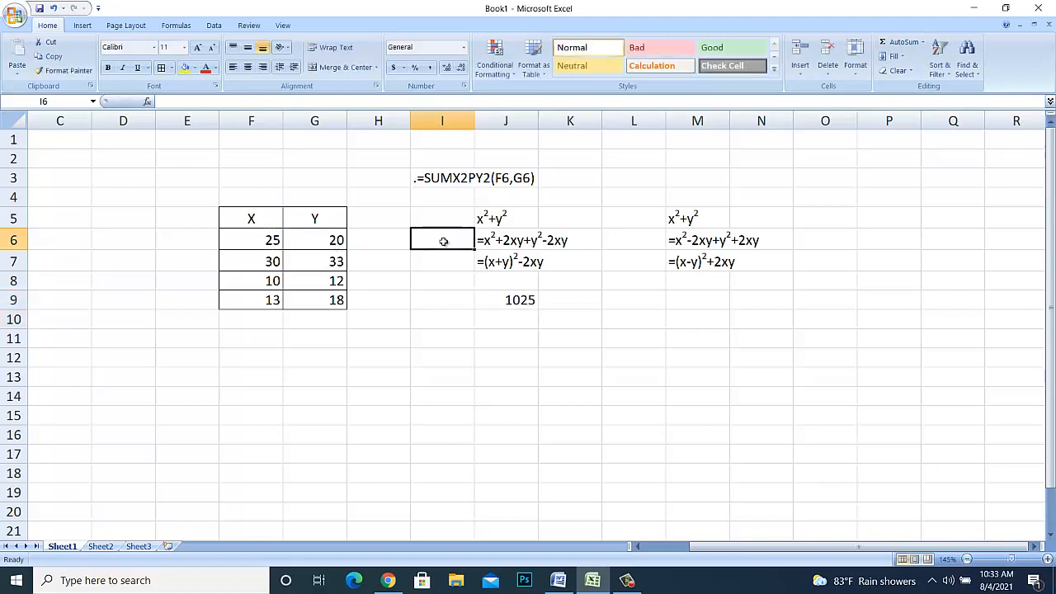
{"action": "key", "text": "Right"}
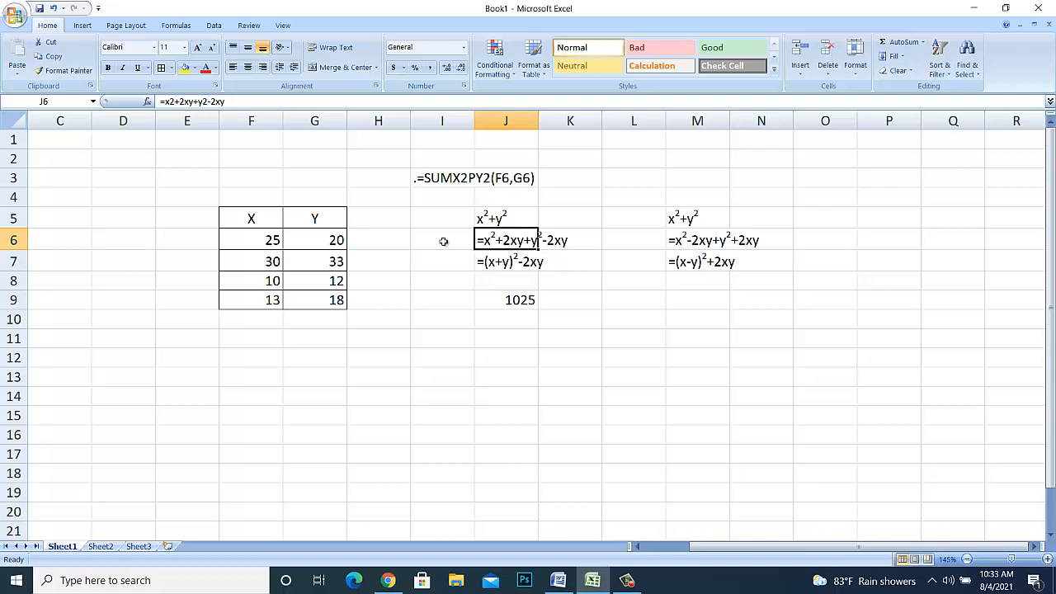
{"action": "key", "text": "ctrl+c"}
{"action": "key", "text": "Down"}
{"action": "key", "text": "Down"}
{"action": "key", "text": "Down"}
{"action": "key", "text": "Down"}
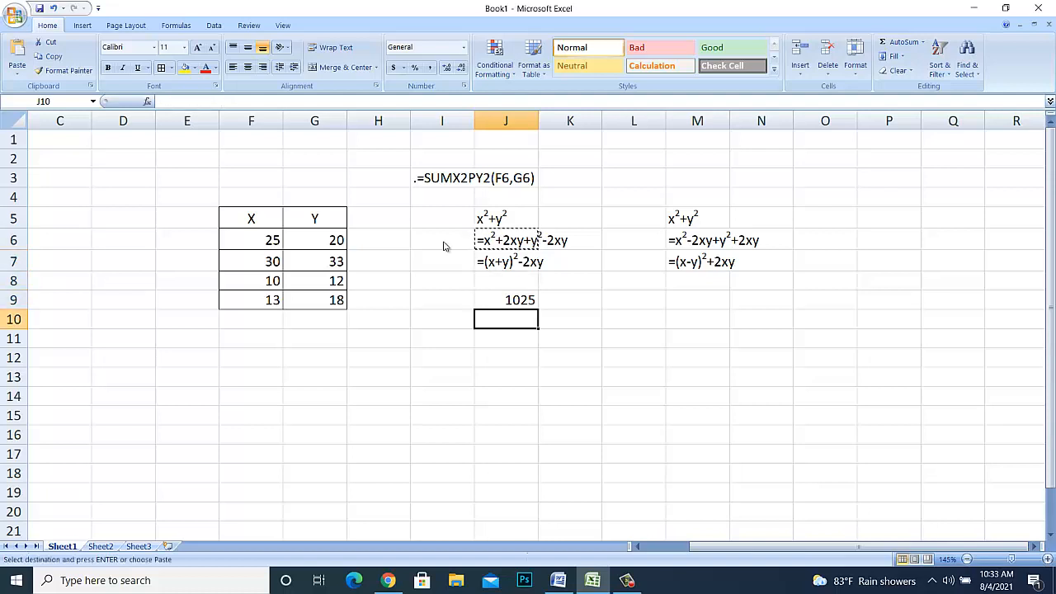
{"action": "key", "text": "Return"}
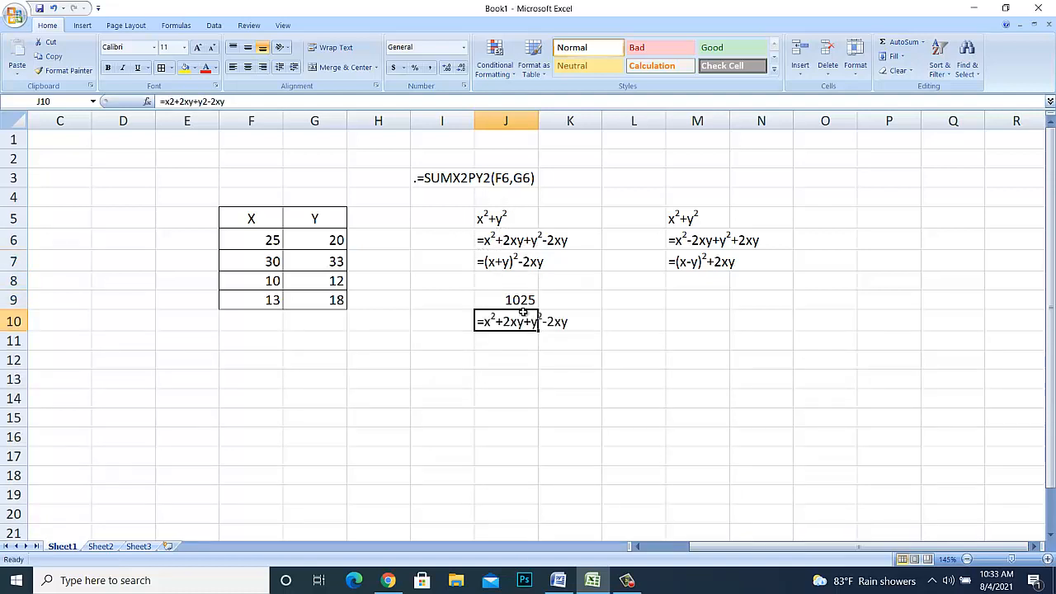
- Change the leading x² term of the J10 expression to F6^2
{"action": "double_click", "coordinate": [493, 322]}
{"action": "left_click_drag", "start_coordinate": [483, 322], "coordinate": [495, 322]}
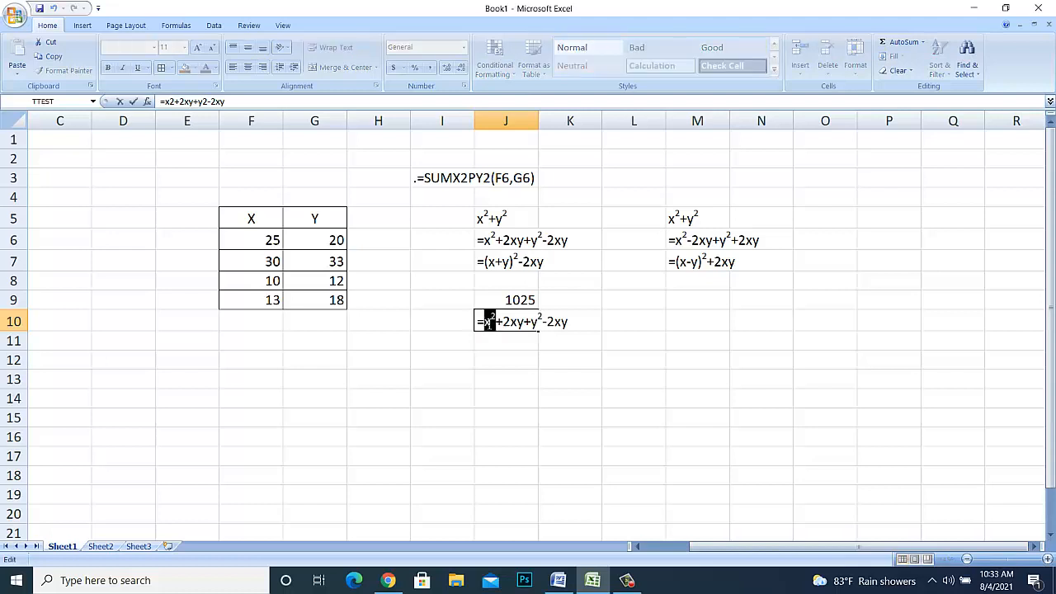
{"action": "left_click", "coordinate": [489, 321]}
{"action": "left_click_drag", "start_coordinate": [490, 319], "coordinate": [490, 320]}
{"action": "left_click", "coordinate": [268, 239]}
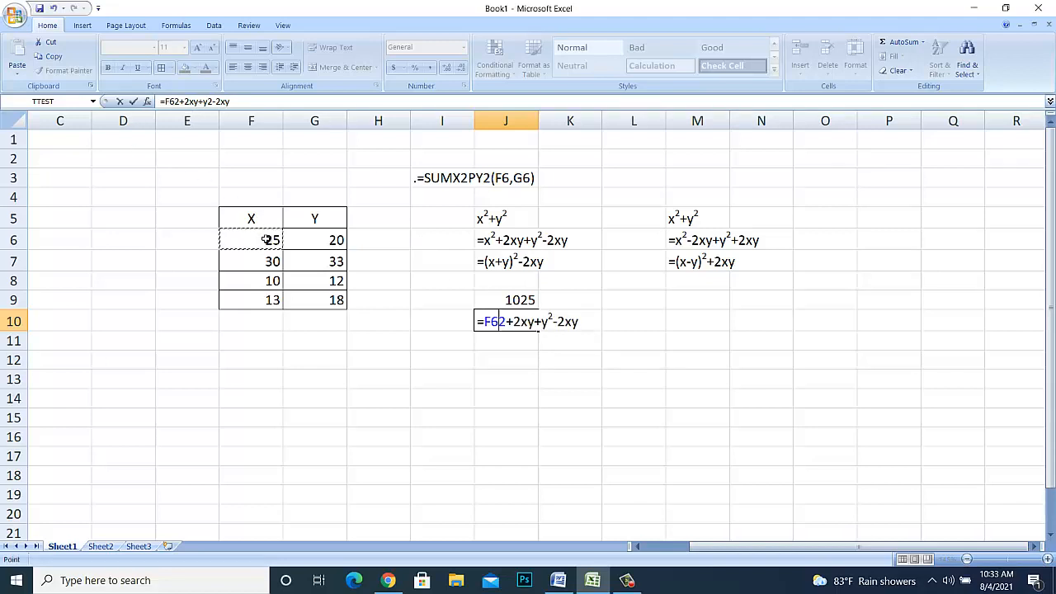
{"action": "type", "text": "^"}
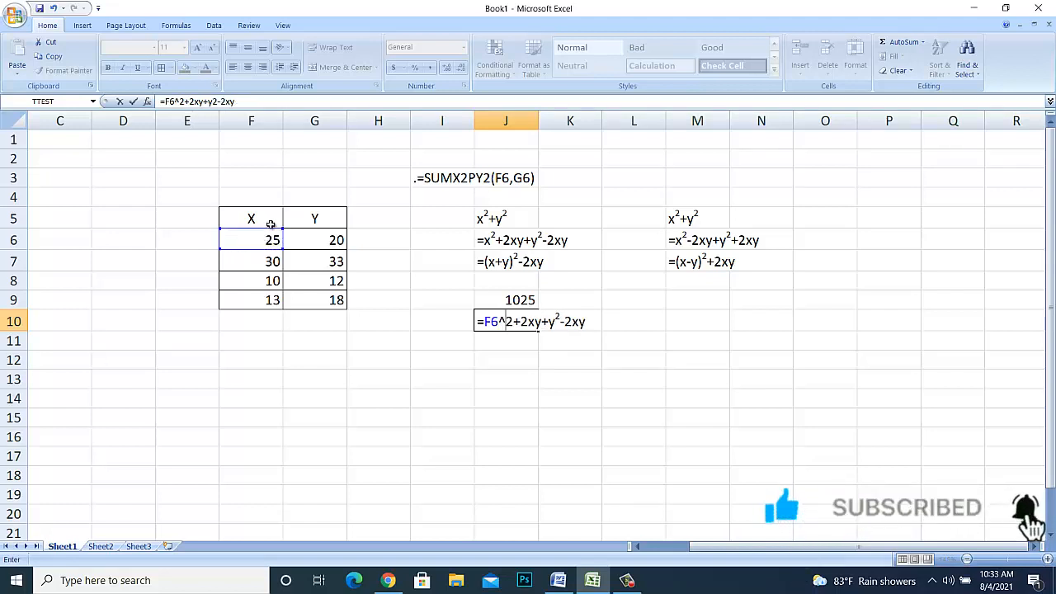
- Rewrite the first 2xy term of the J10 expression as 2*F6*G6
{"action": "left_click", "coordinate": [529, 321]}
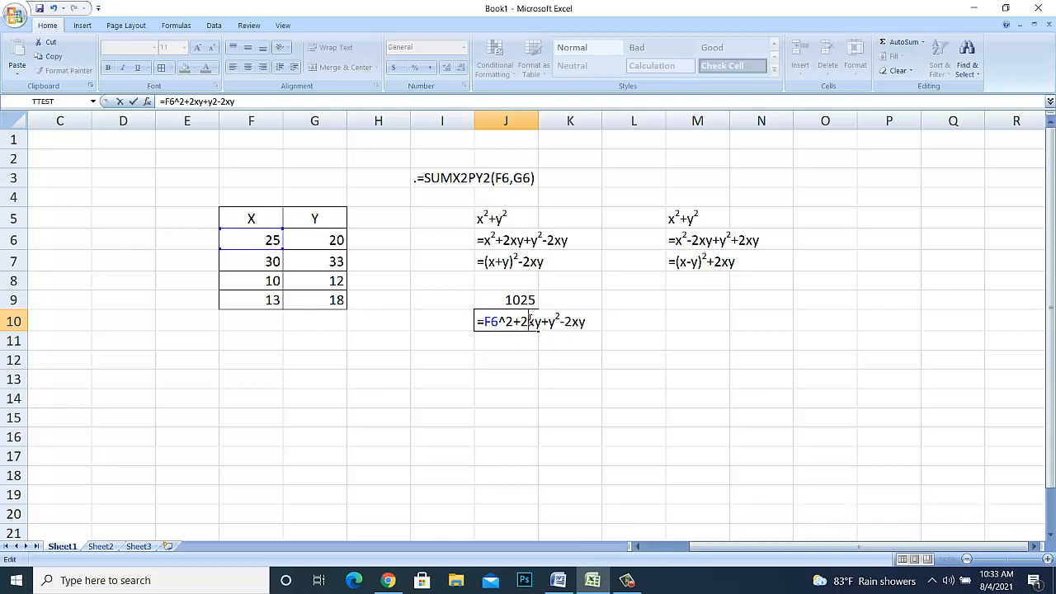
{"action": "type", "text": "*"}
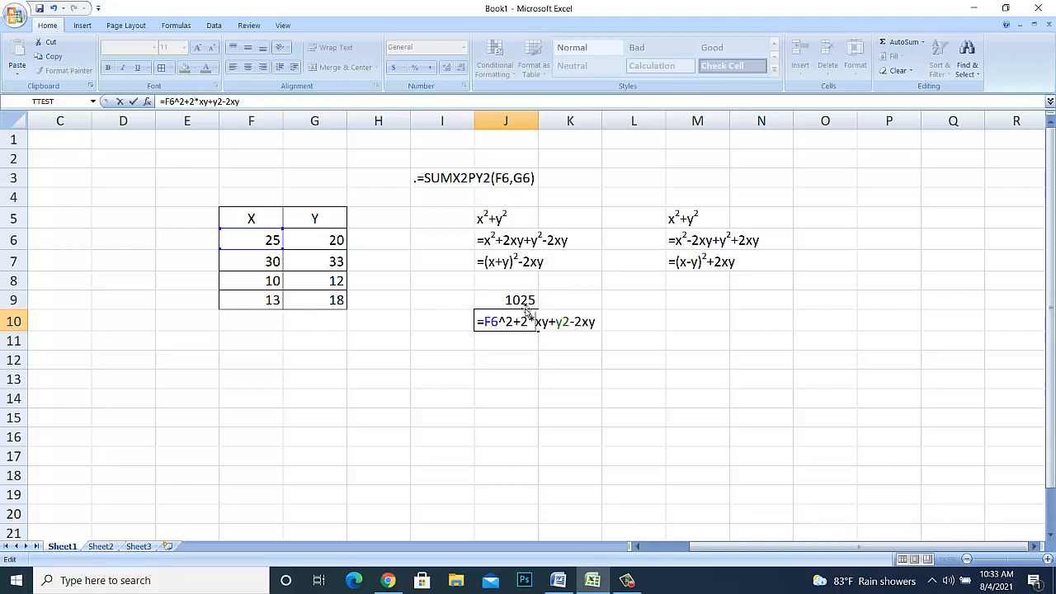
{"action": "left_click_drag", "start_coordinate": [537, 321], "coordinate": [544, 321]}
{"action": "left_click", "coordinate": [262, 240]}
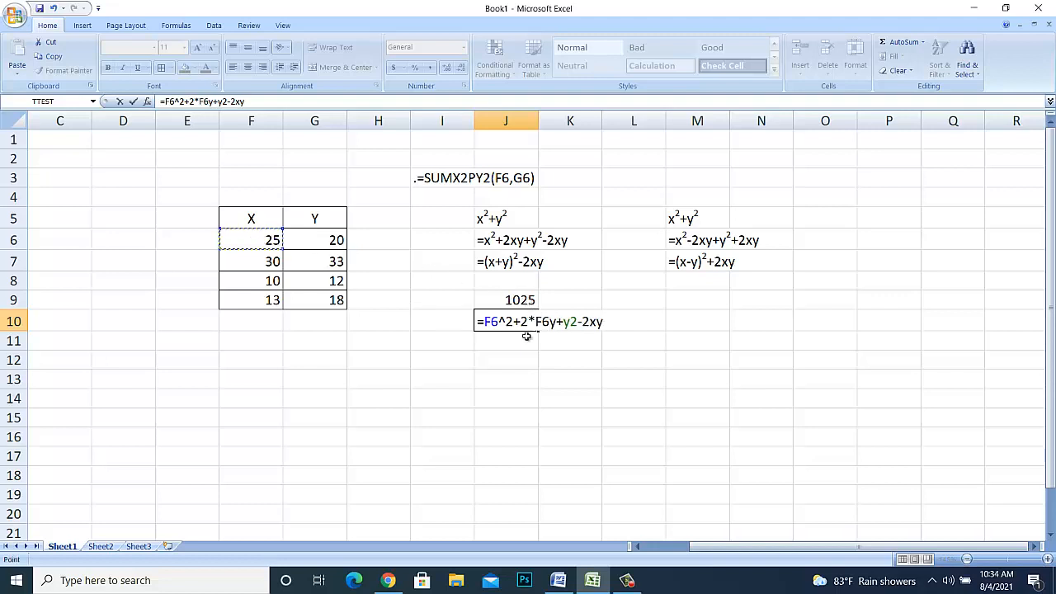
{"action": "type", "text": "*"}
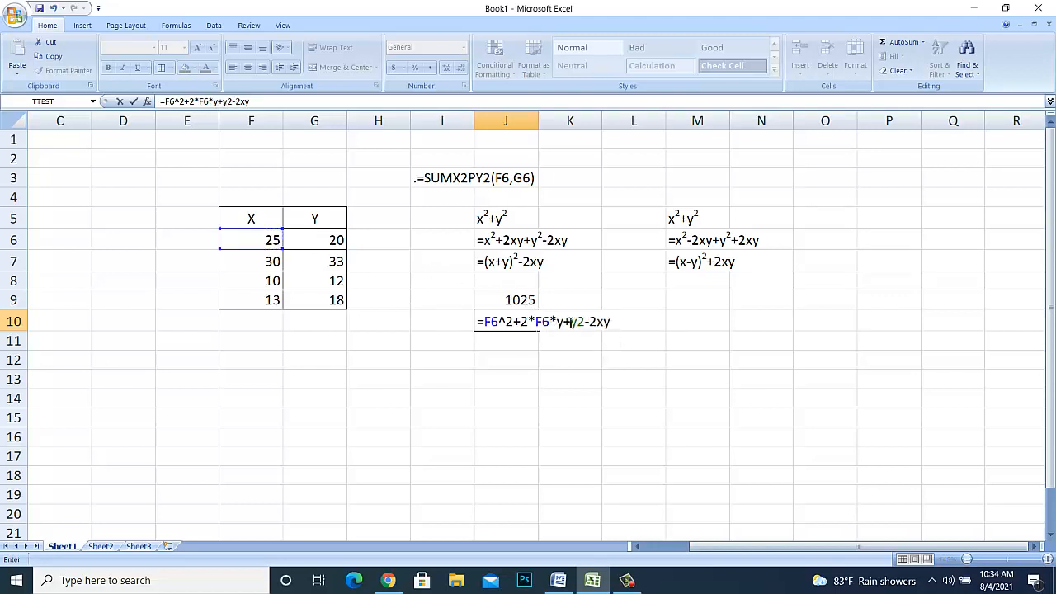
{"action": "left_click", "coordinate": [559, 323]}
{"action": "double_click", "coordinate": [559, 322]}
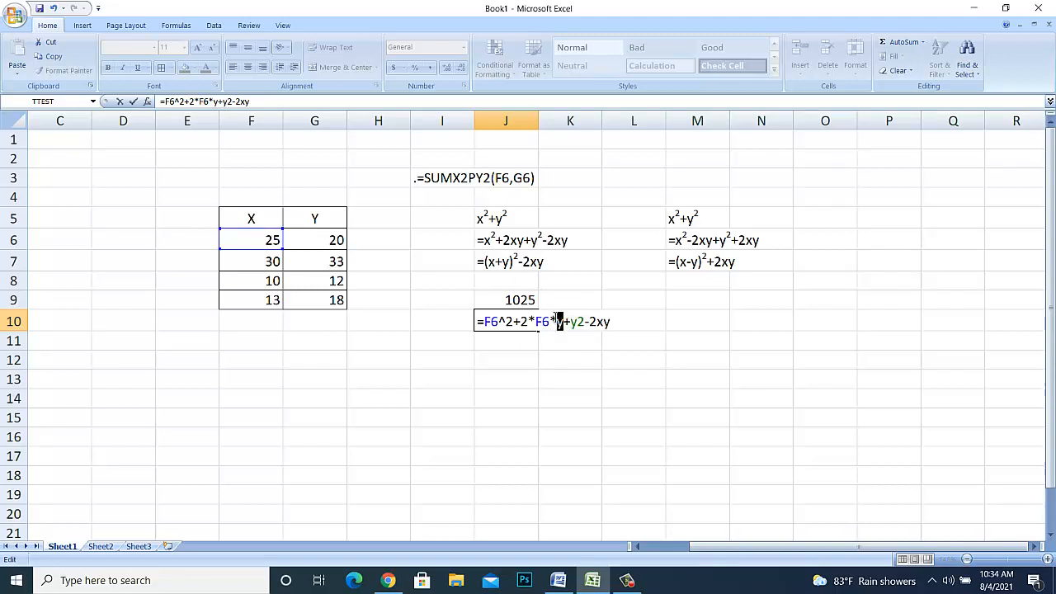
{"action": "left_click", "coordinate": [304, 240]}
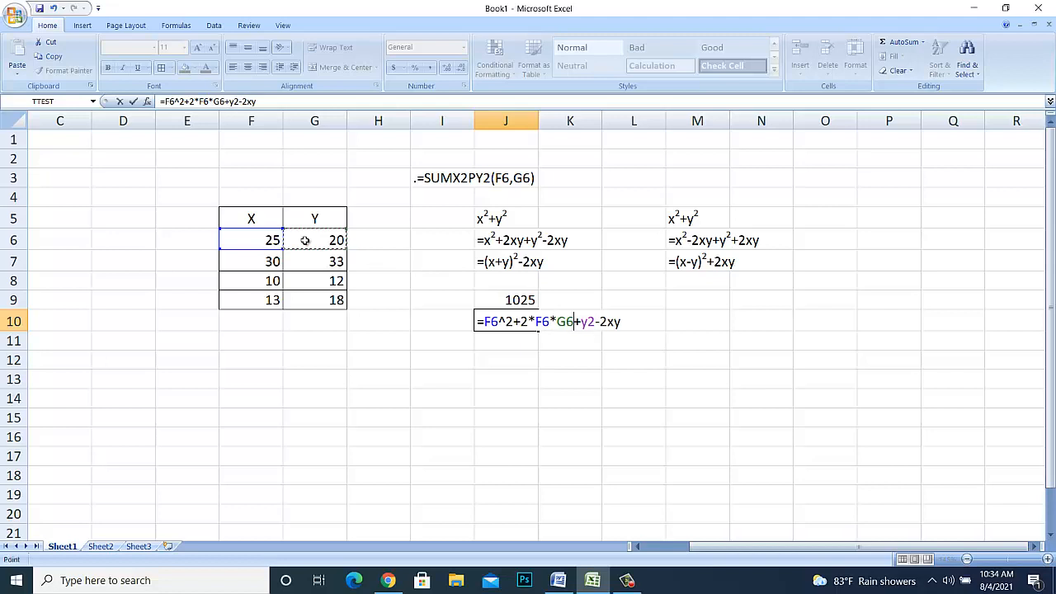
- Change the y² term of the J10 expression to G6^2
{"action": "double_click", "coordinate": [585, 322]}
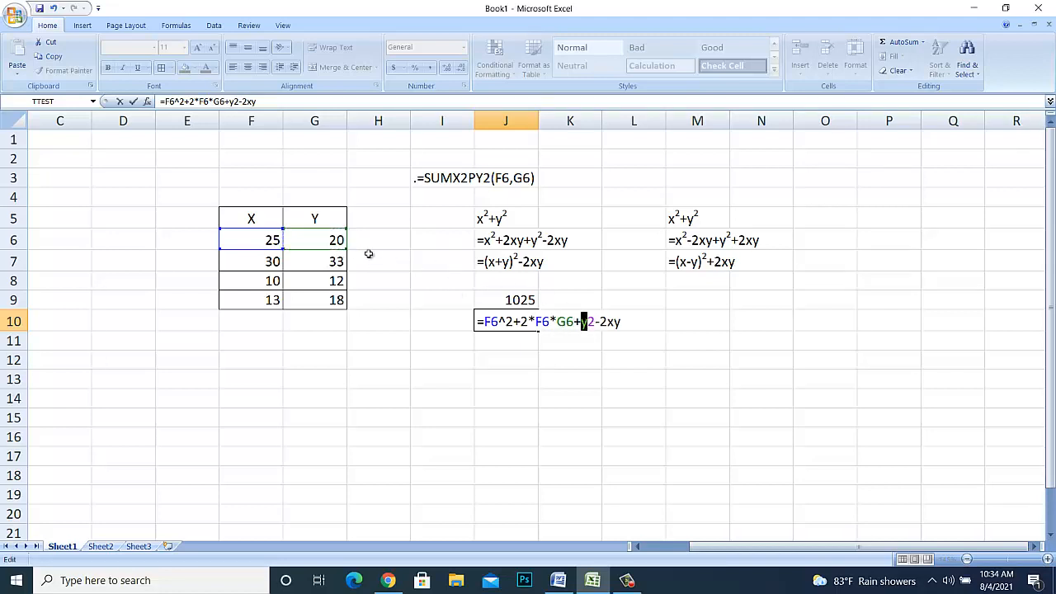
{"action": "left_click", "coordinate": [327, 240]}
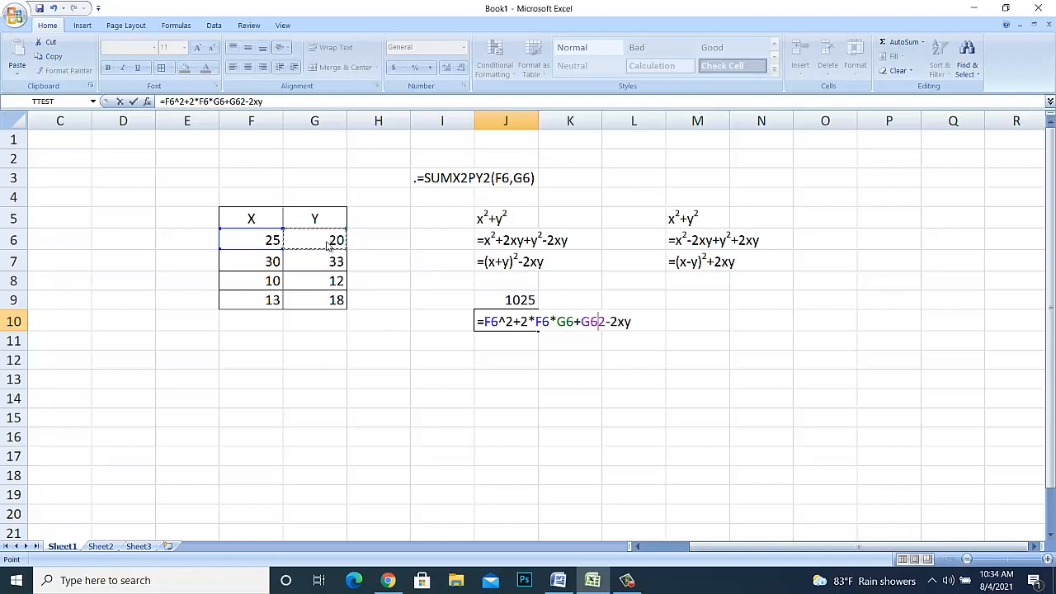
{"action": "type", "text": "^"}
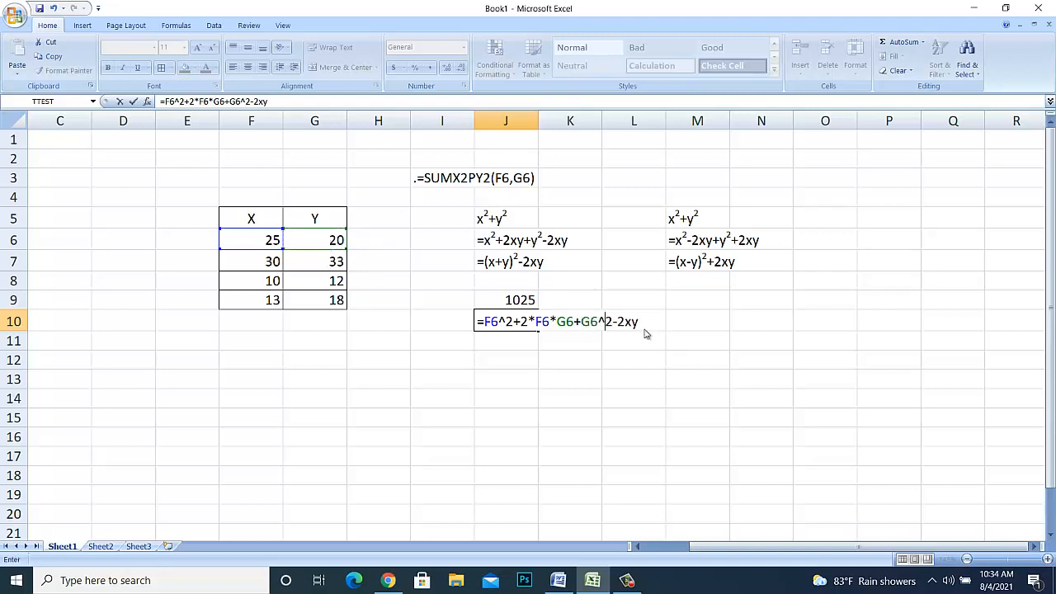
- Rewrite the final 2xy term in J10 as 2*F6*G6 and commit the formula =F6^2+2*F6*G6+G6^2-2*F6*G6
{"action": "left_click_drag", "start_coordinate": [631, 321], "coordinate": [625, 322]}
{"action": "type", "text": "*"}
{"action": "left_click", "coordinate": [257, 240]}
{"action": "type", "text": "*"}
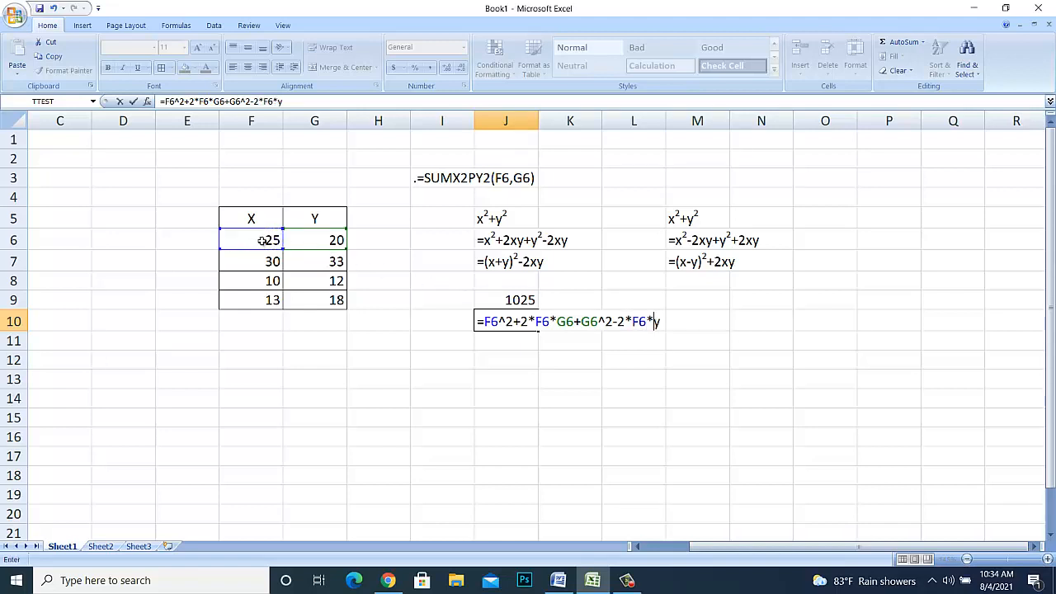
{"action": "left_click", "coordinate": [303, 240]}
{"action": "key", "text": "Delete"}
{"action": "key", "text": "Return"}
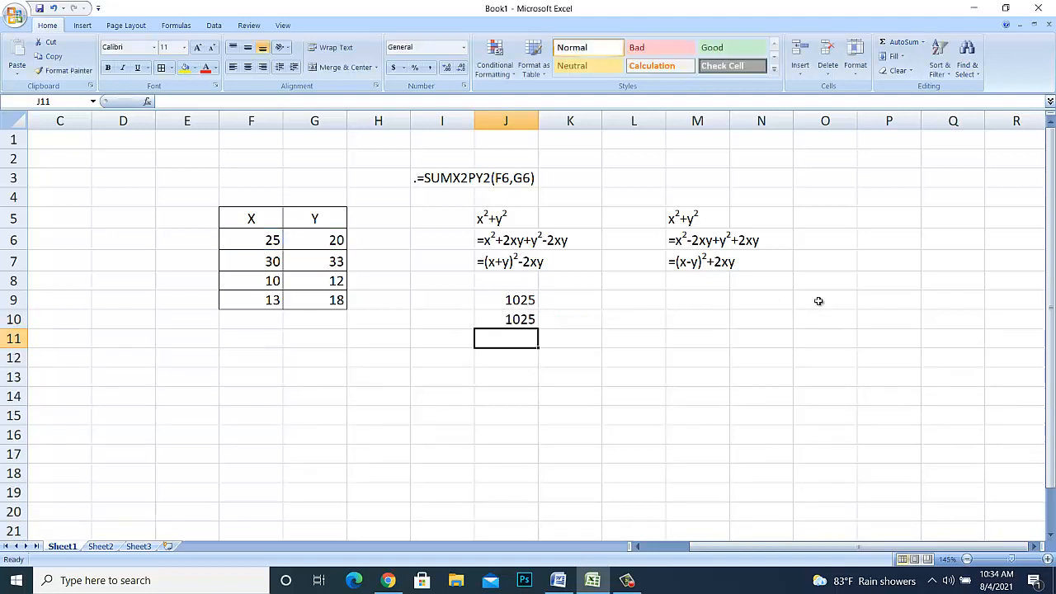
- Begin the factored formula in J11 with the squared sum =(F6+G6)^2
{"action": "type", "text": "="}
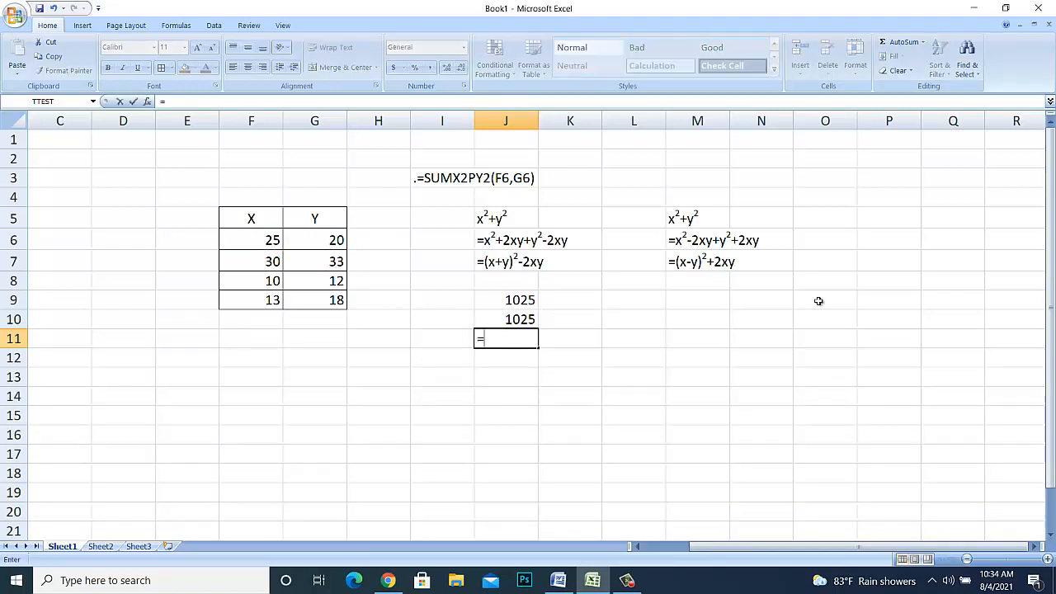
{"action": "key", "text": "BackSpace"}
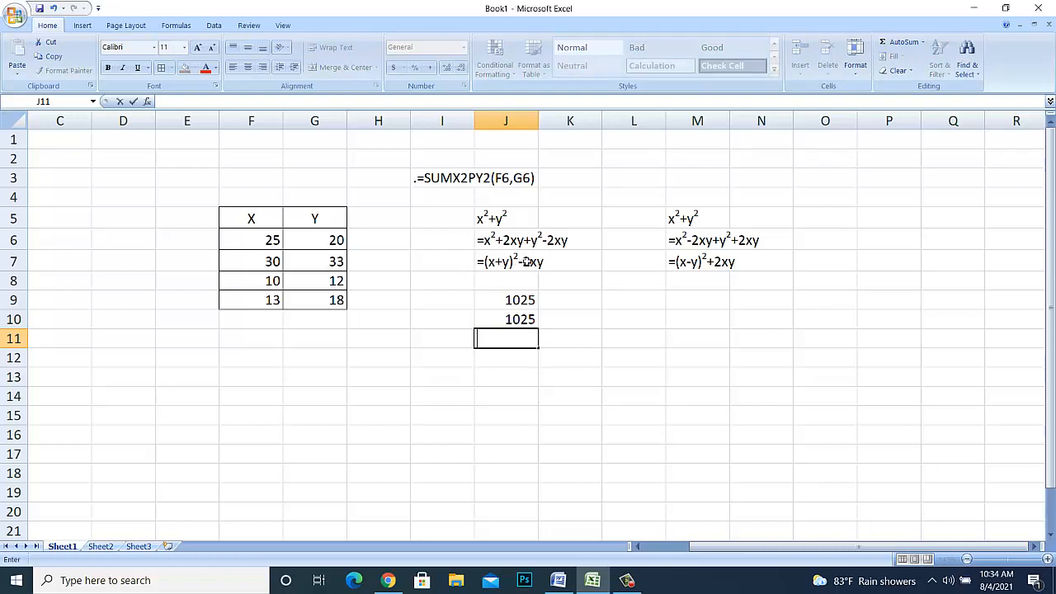
{"action": "type", "text": "="}
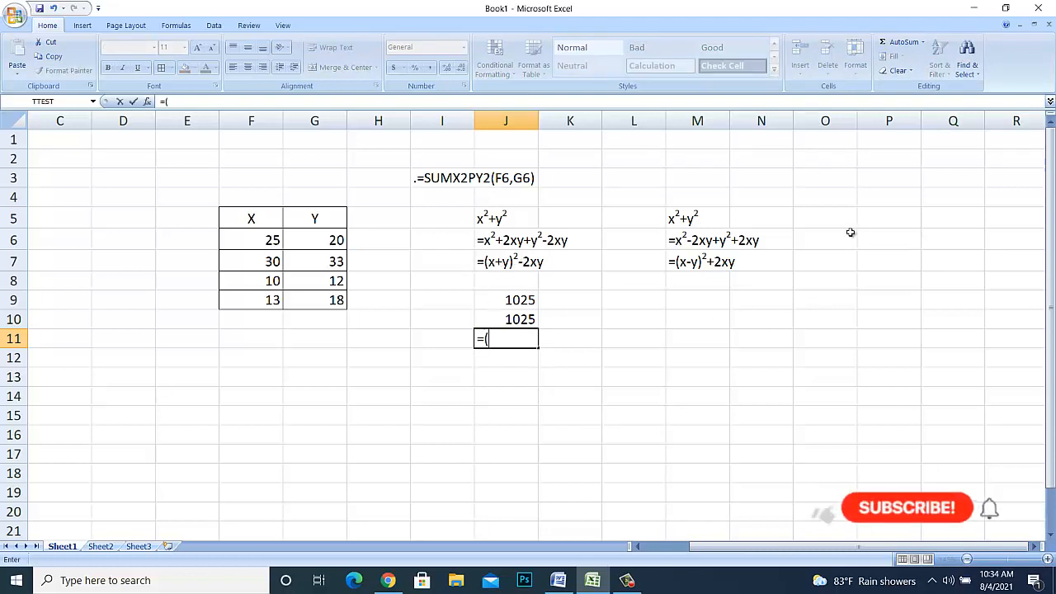
{"action": "type", "text": "("}
{"action": "left_click", "coordinate": [259, 239]}
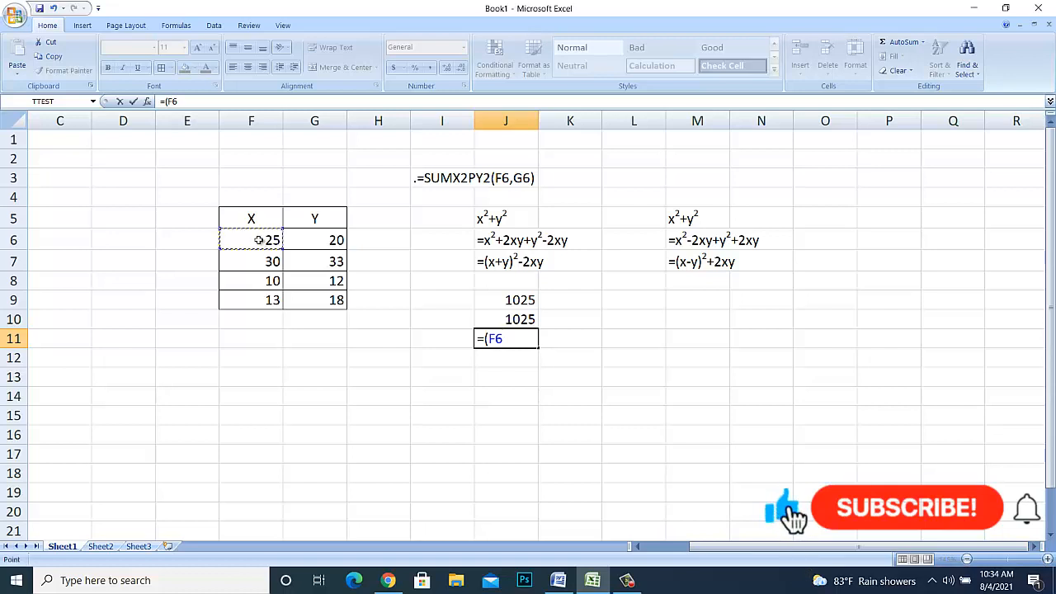
{"action": "type", "text": "+"}
{"action": "left_click", "coordinate": [307, 236]}
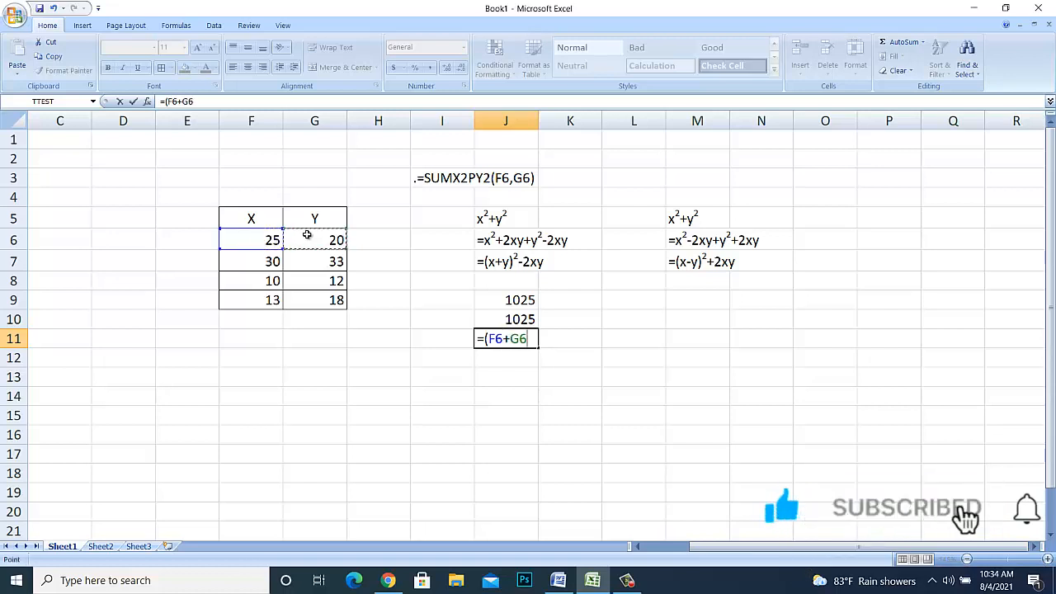
{"action": "type", "text": ")"}
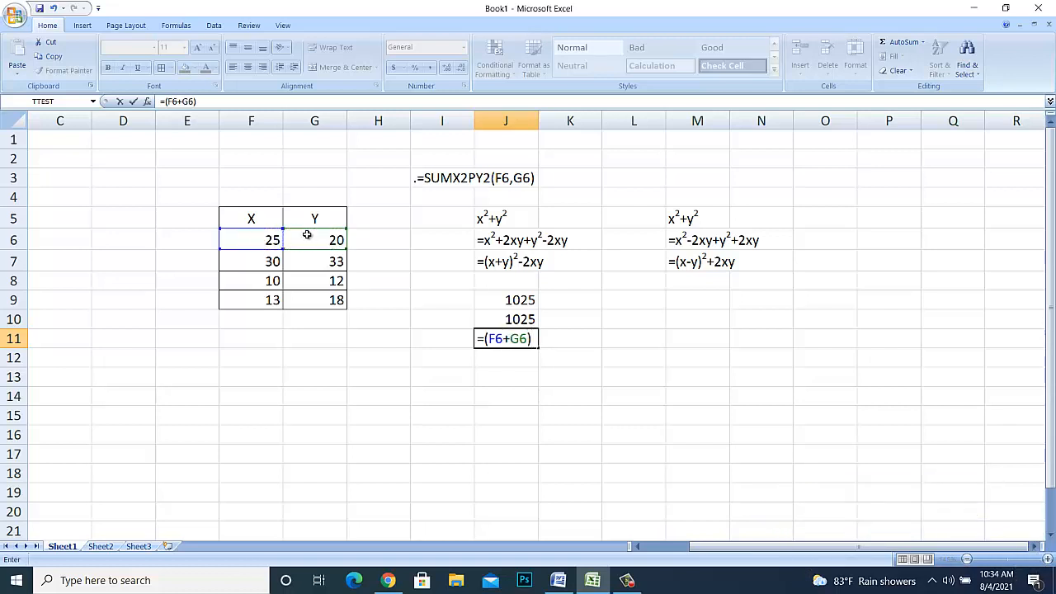
{"action": "type", "text": "^2-2*"}
- Complete the J11 formula by subtracting 2*F6*G6 and commit it
{"action": "left_click", "coordinate": [259, 238]}
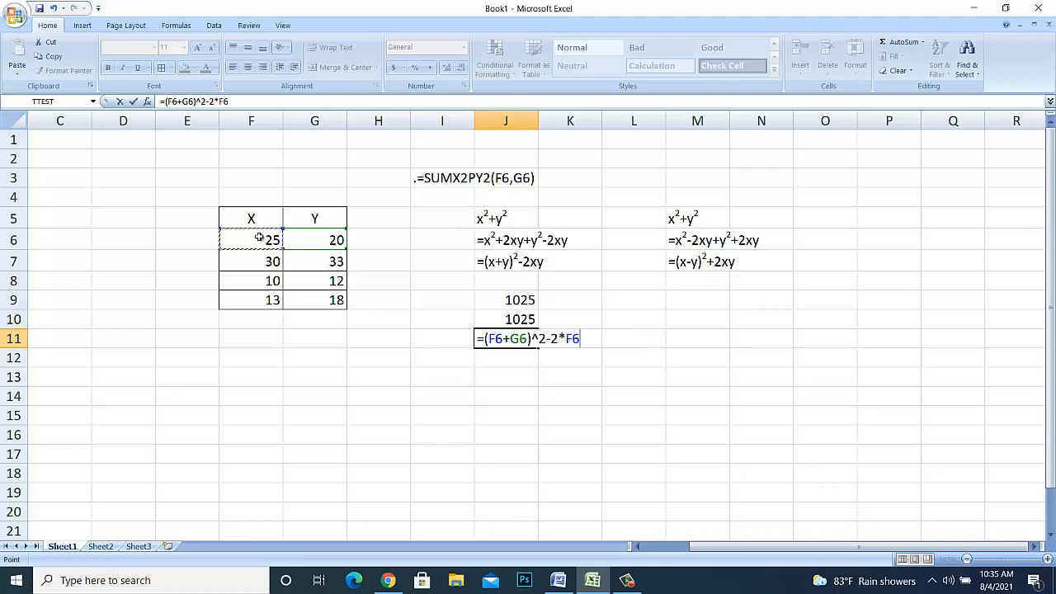
{"action": "type", "text": "*"}
{"action": "left_click", "coordinate": [322, 238]}
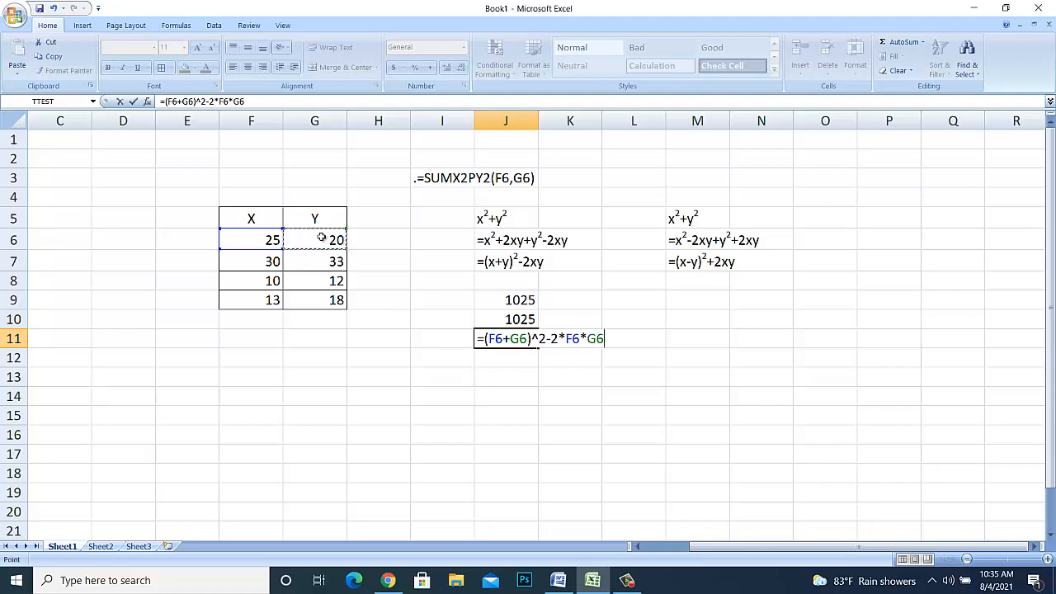
{"action": "key", "text": "Return"}
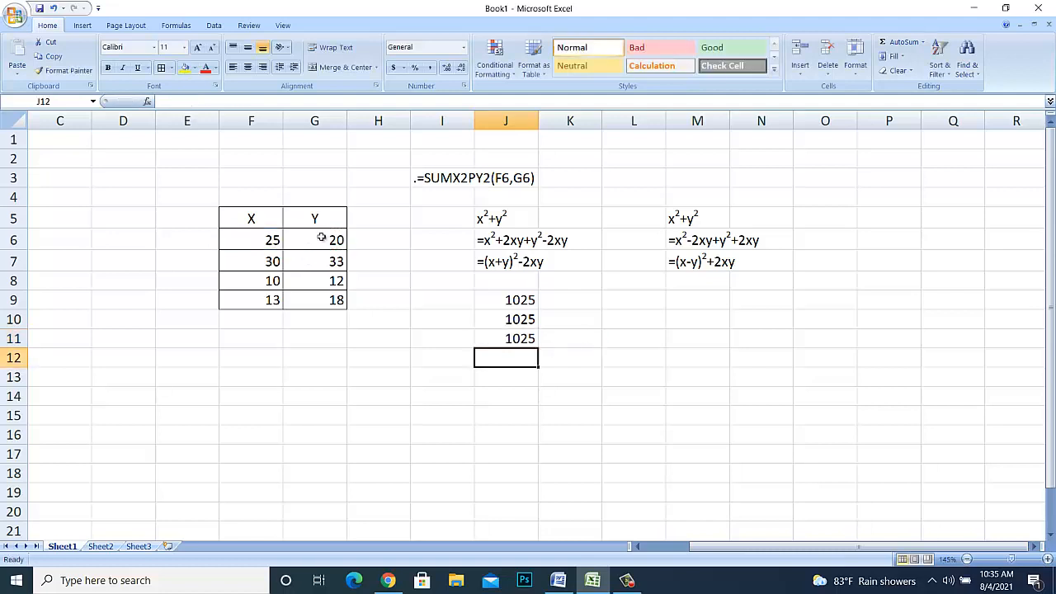
- Enter the formula =F6^2+G6^2 in M9, under the second set of x²+y² expansions
{"action": "key", "text": "Up"}
{"action": "key", "text": "Up"}
{"action": "key", "text": "Up"}
{"action": "key", "text": "Right"}
{"action": "key", "text": "Right"}
{"action": "key", "text": "Right"}
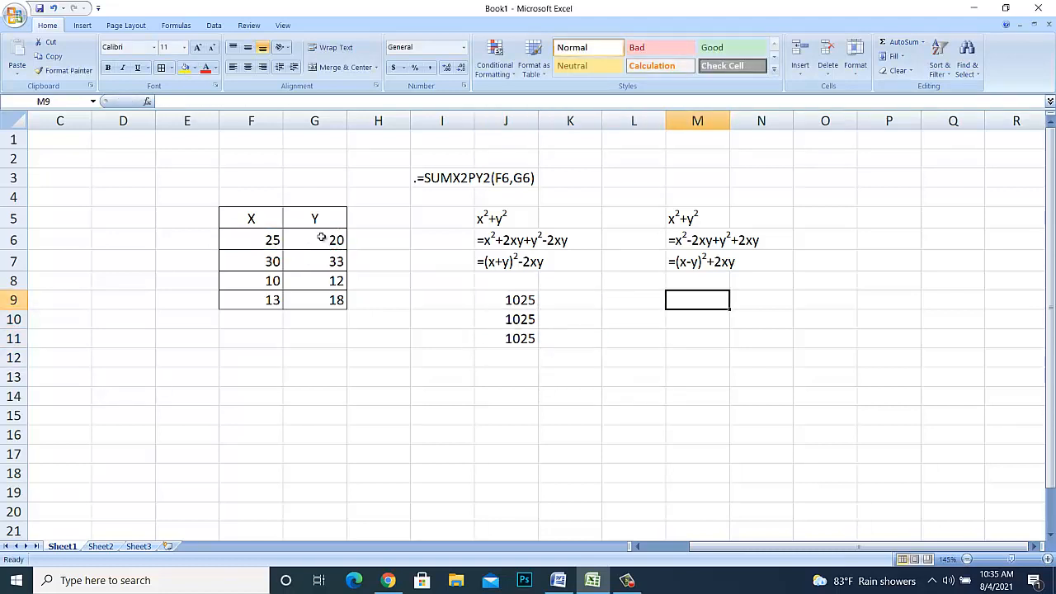
{"action": "type", "text": "="}
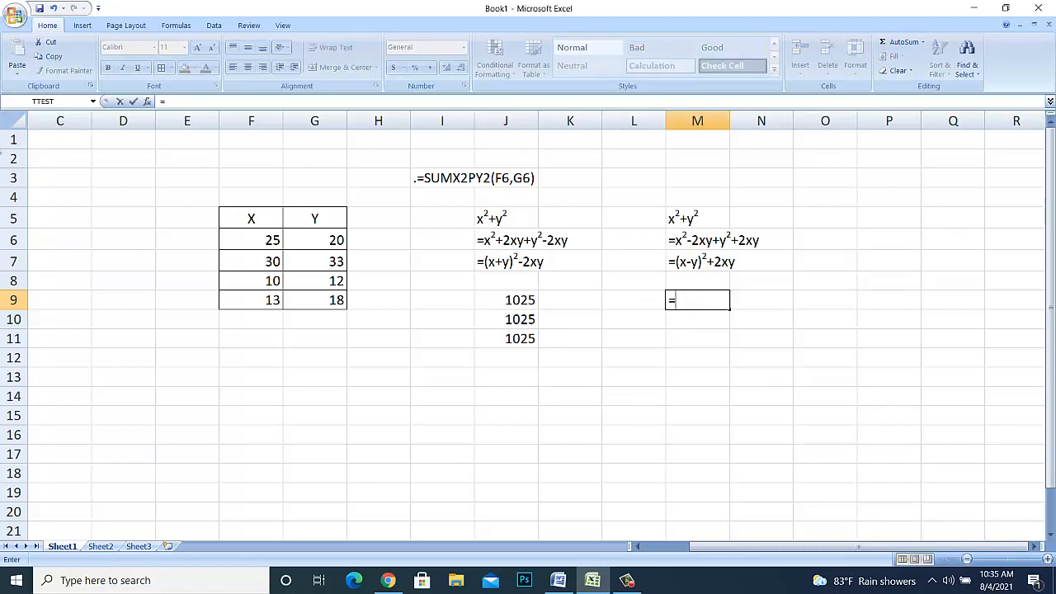
{"action": "left_click", "coordinate": [241, 240]}
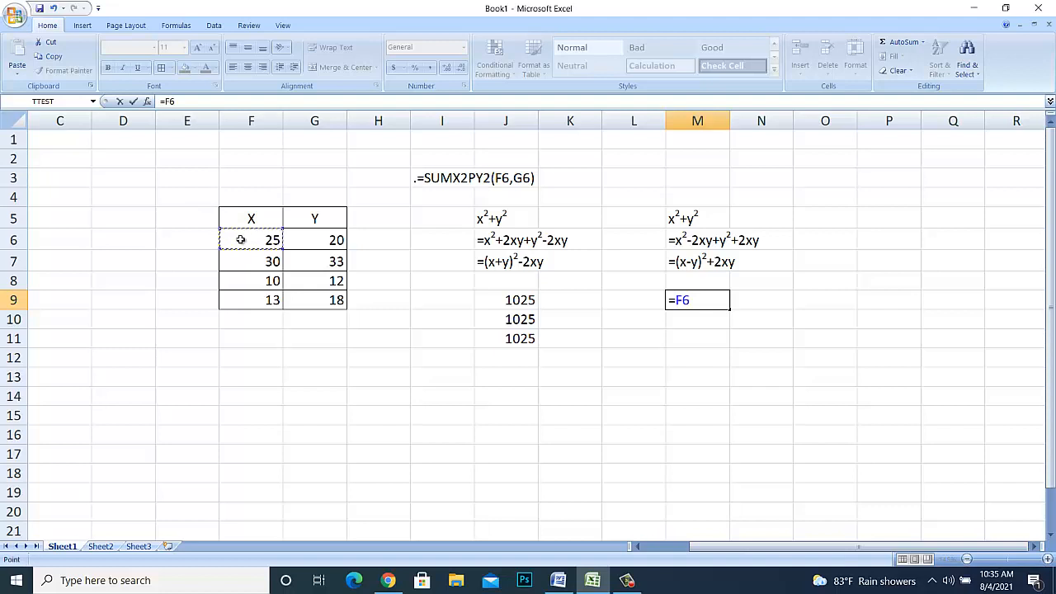
{"action": "type", "text": "^2+"}
{"action": "left_click", "coordinate": [308, 242]}
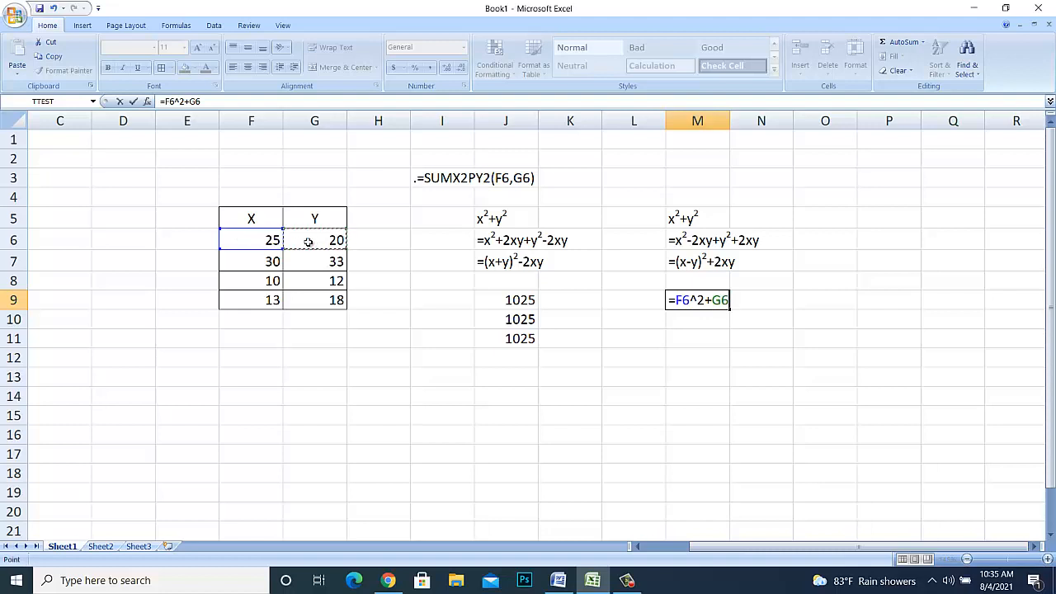
{"action": "type", "text": "^2"}
{"action": "key", "text": "Return"}
- Begin the expanded formula in M10 with the x² and negative 2xy terms, =F6^2-2*F6*G6
{"action": "type", "text": "="}
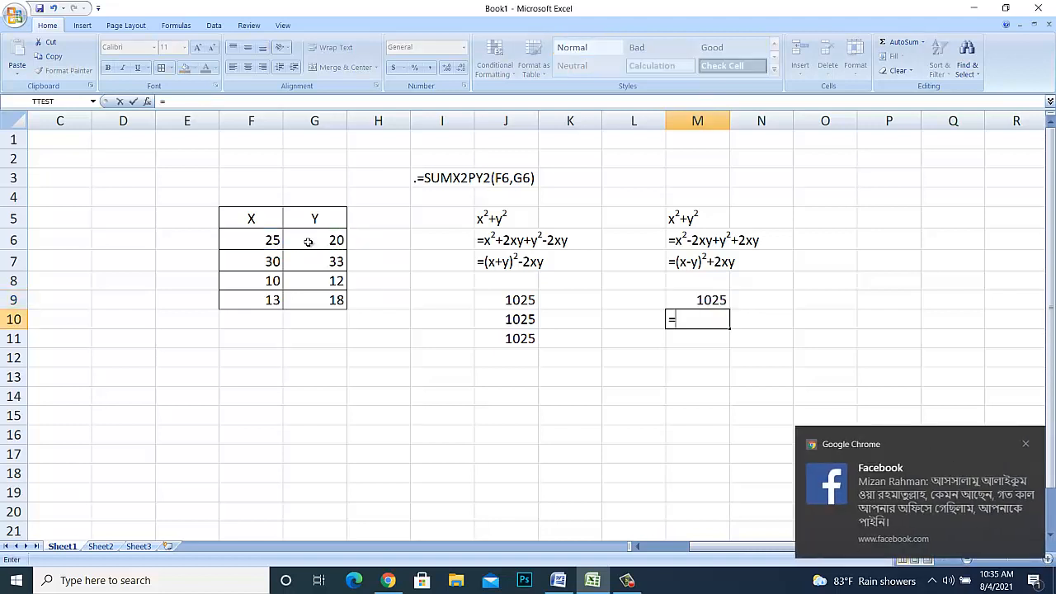
{"action": "left_click", "coordinate": [266, 239]}
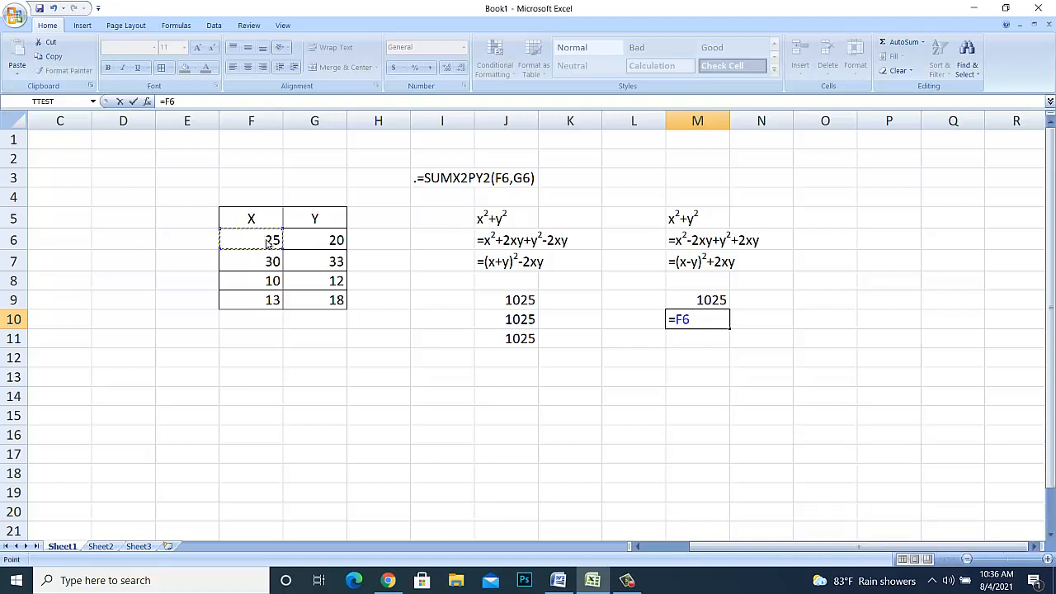
{"action": "type", "text": "^2-2*"}
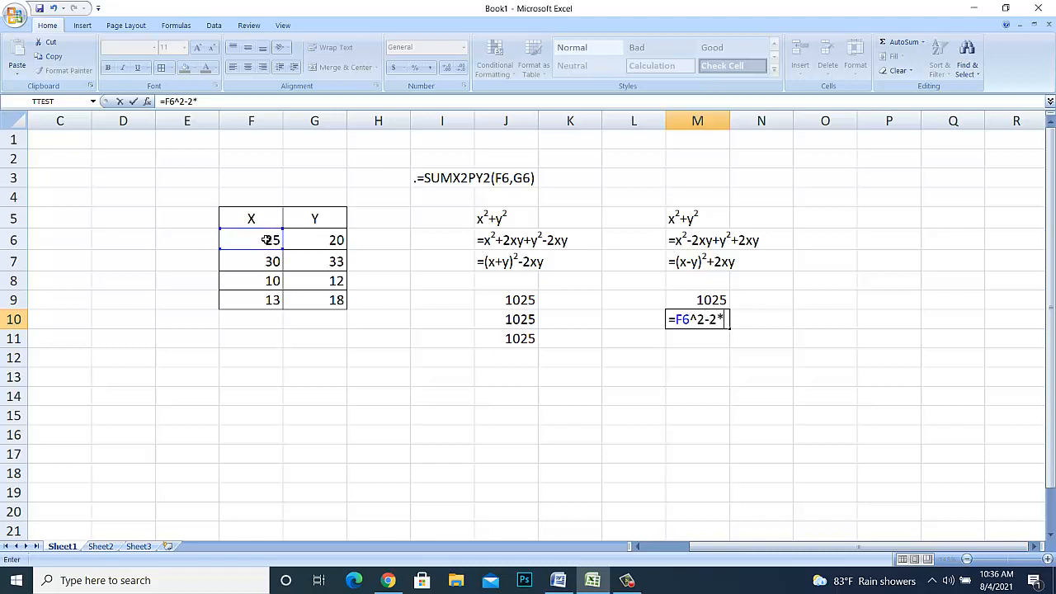
{"action": "left_click", "coordinate": [255, 240]}
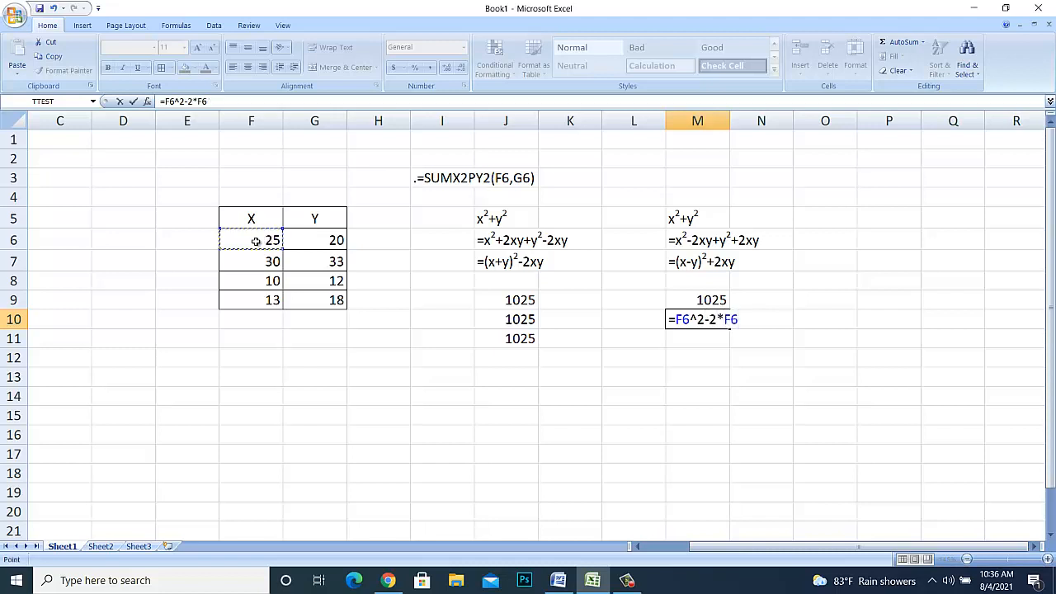
{"action": "type", "text": "*"}
{"action": "left_click", "coordinate": [305, 240]}
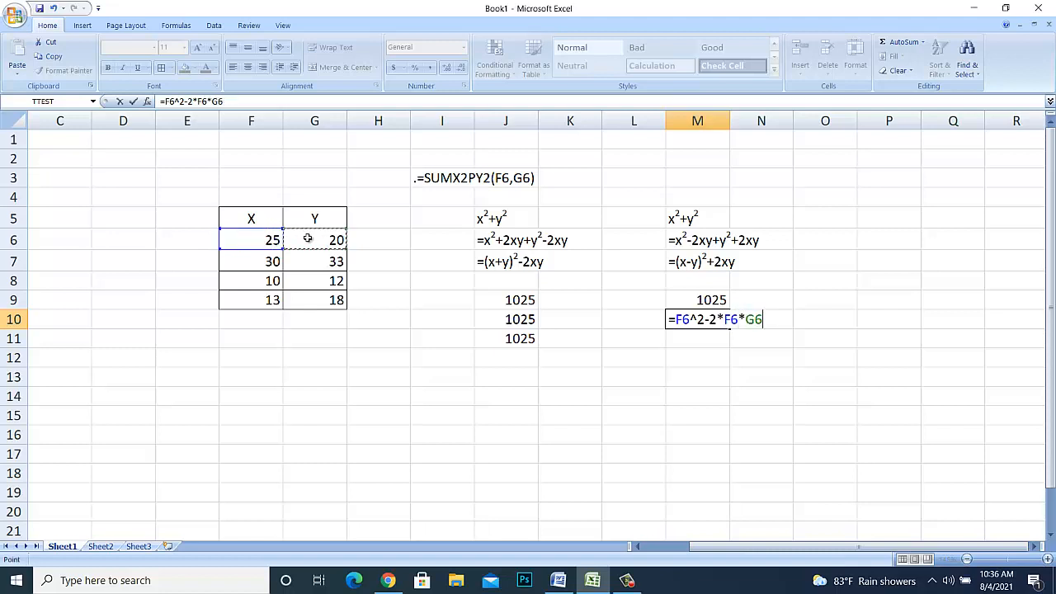
- Complete the M10 formula by adding G6^2 and 2*F6*G6, and commit it
{"action": "type", "text": "+"}
{"action": "left_click", "coordinate": [307, 238]}
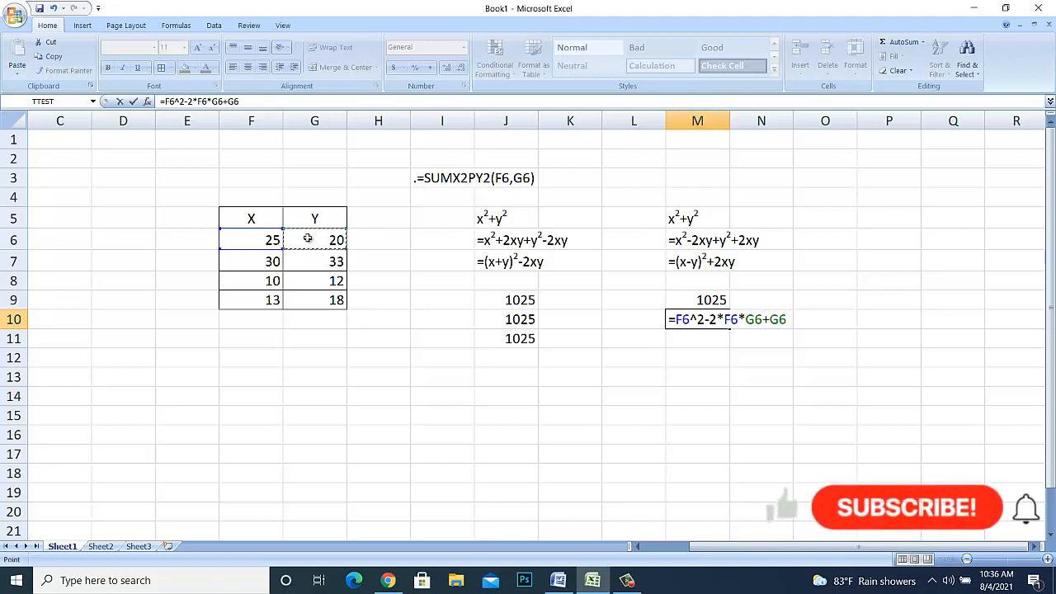
{"action": "type", "text": "^"}
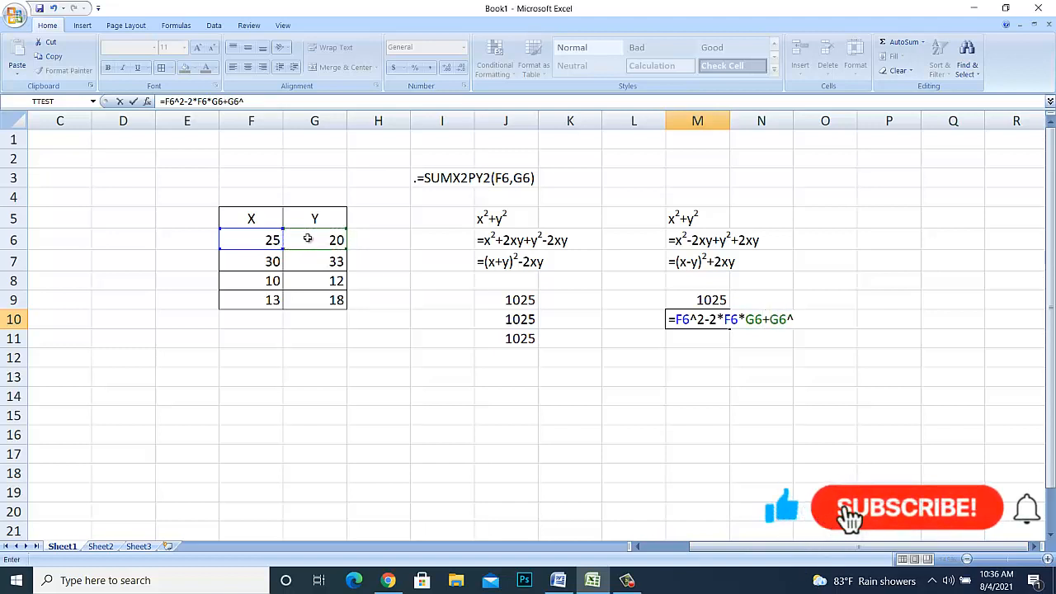
{"action": "type", "text": "2"}
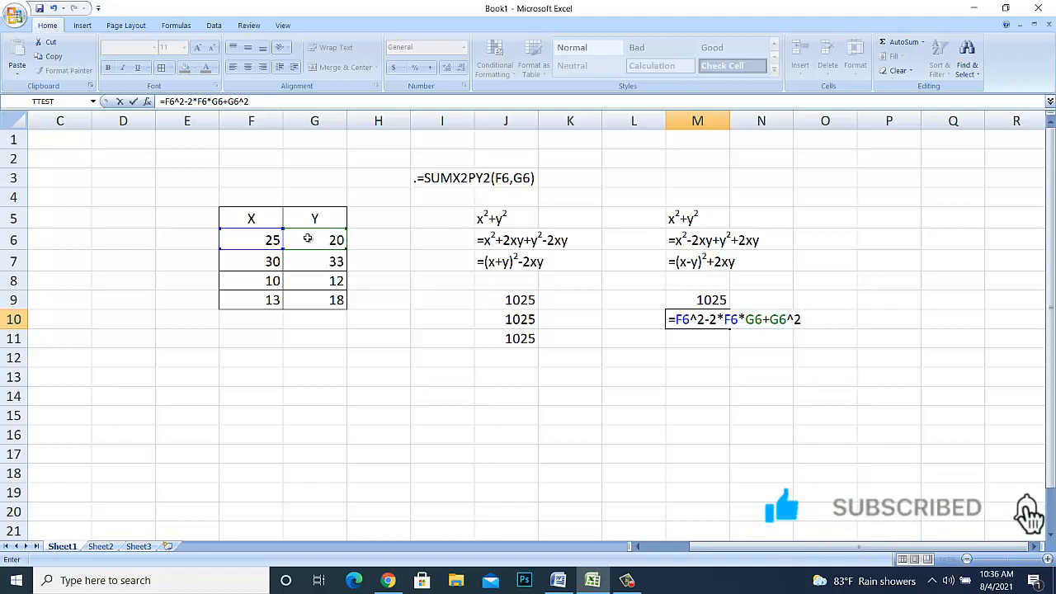
{"action": "type", "text": "+"}
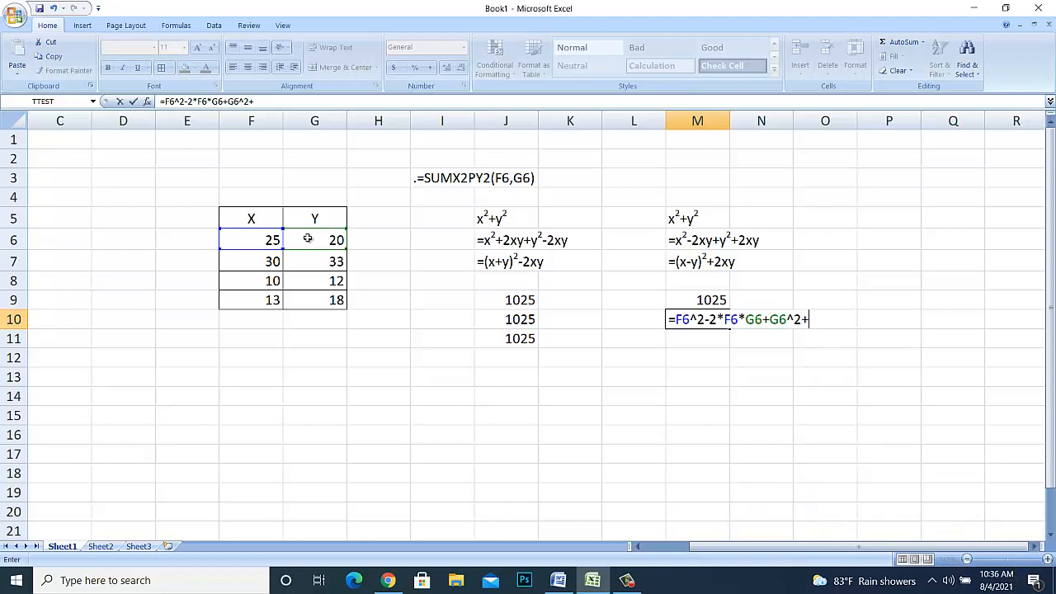
{"action": "type", "text": "2*"}
{"action": "left_click", "coordinate": [269, 240]}
{"action": "type", "text": "*"}
{"action": "left_click", "coordinate": [307, 243]}
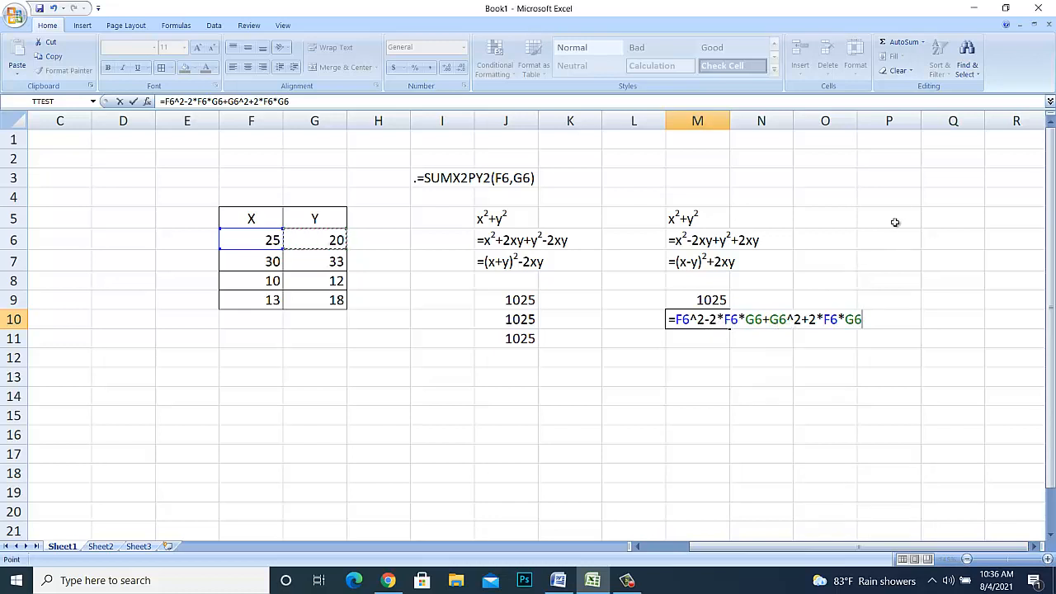
{"action": "key", "text": "Return"}
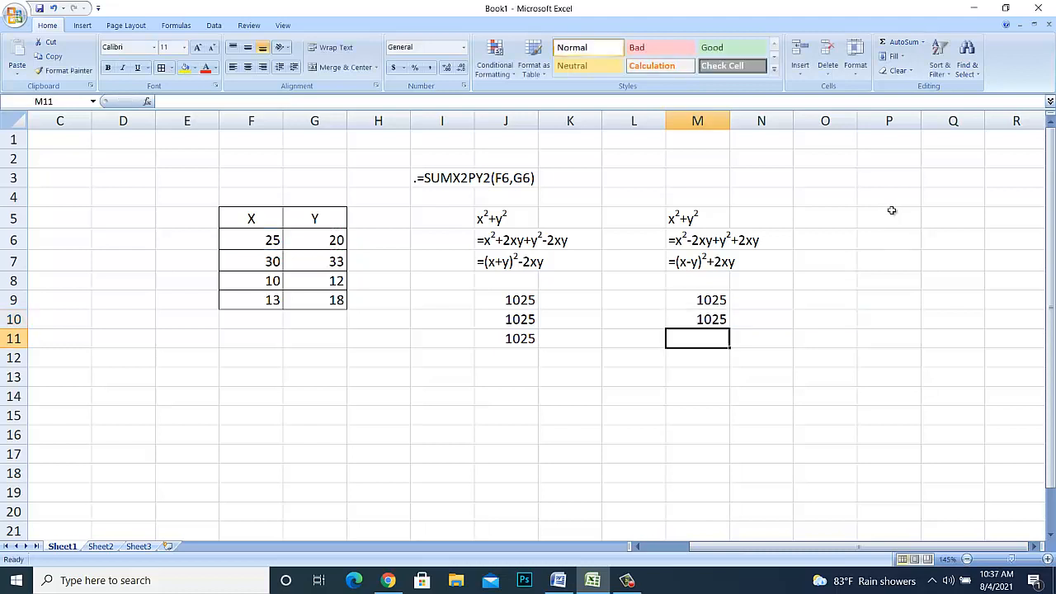
- Begin the factored formula in M11 with the squared difference =(F6-G6)^2
{"action": "type", "text": "="}
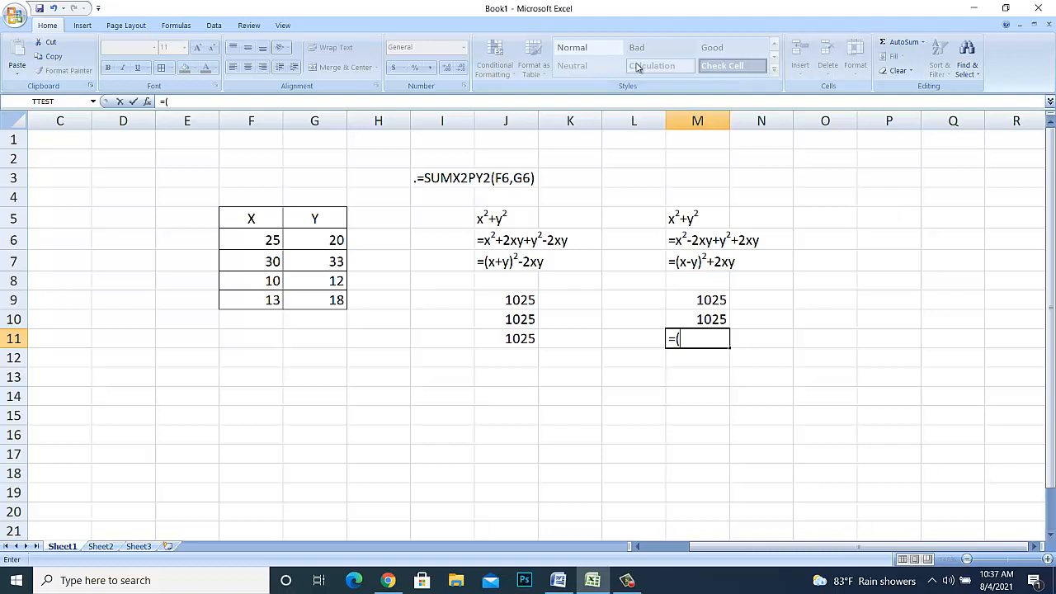
{"action": "type", "text": "("}
{"action": "left_click", "coordinate": [266, 240]}
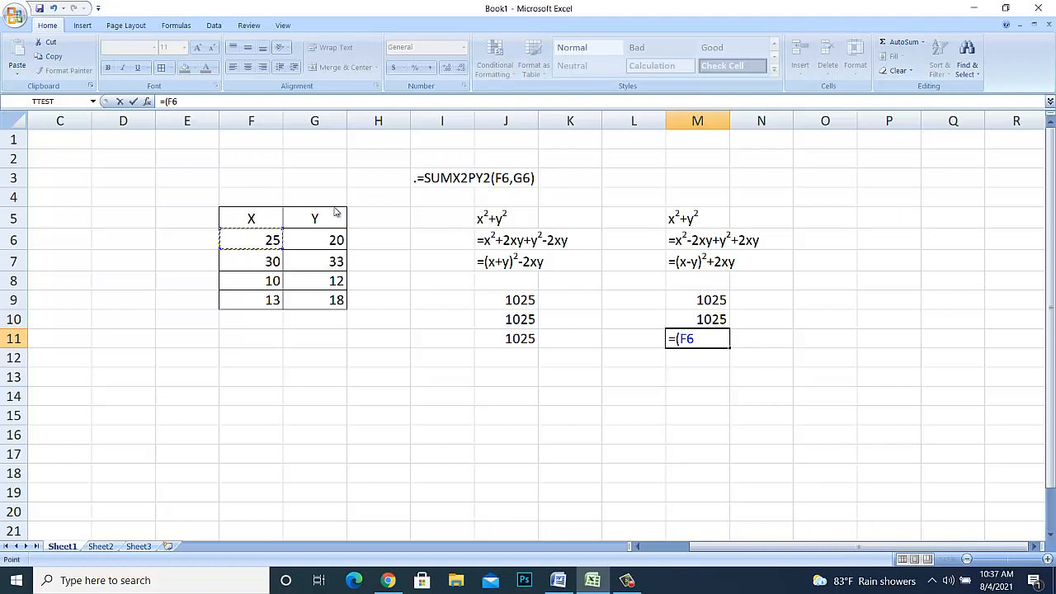
{"action": "type", "text": "-"}
{"action": "left_click", "coordinate": [310, 241]}
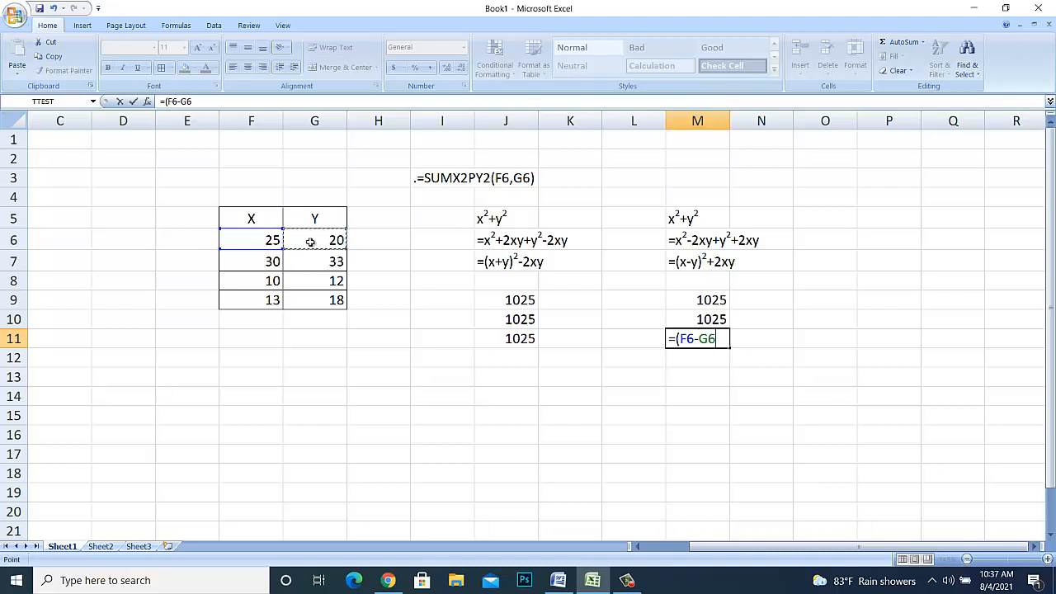
{"action": "type", "text": ")^2"}
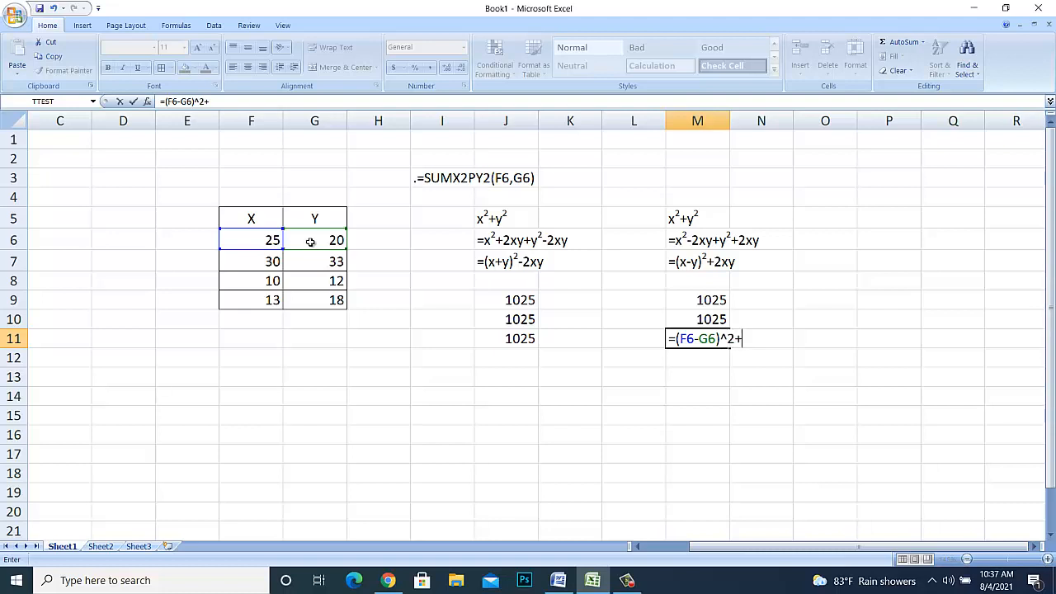
{"action": "type", "text": "+2*"}
- Complete the M11 formula by adding 2*F6*G6 and commit it
{"action": "left_click", "coordinate": [269, 239]}
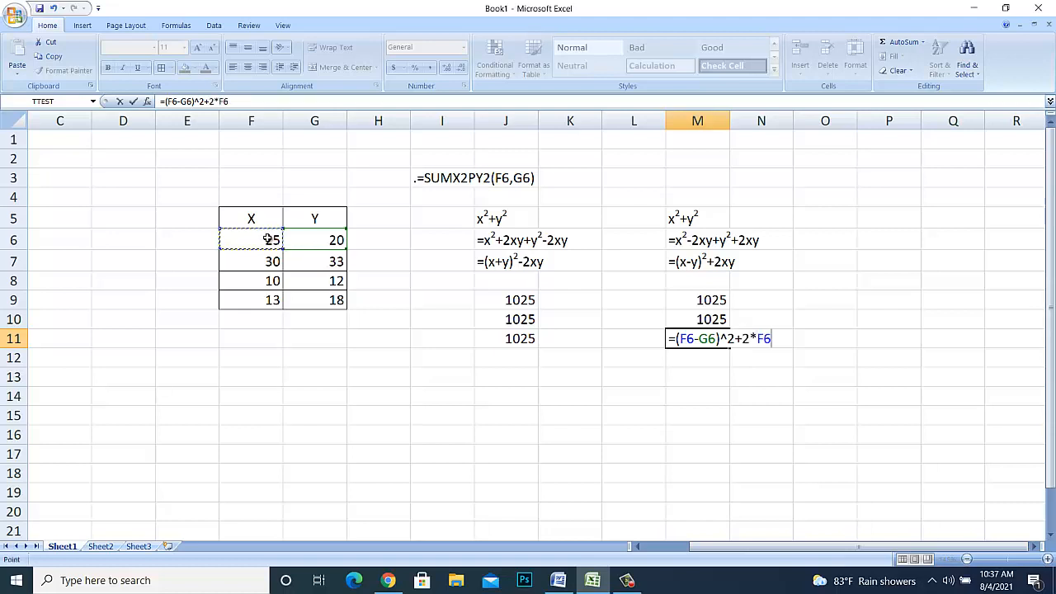
{"action": "type", "text": "*"}
{"action": "left_click", "coordinate": [307, 239]}
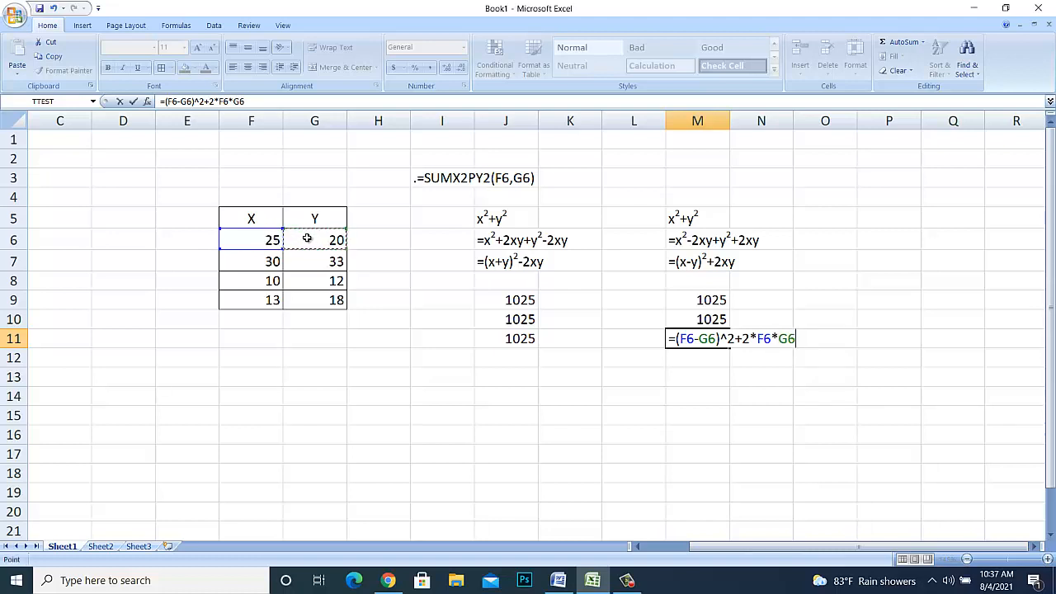
{"action": "key", "text": "Return"}
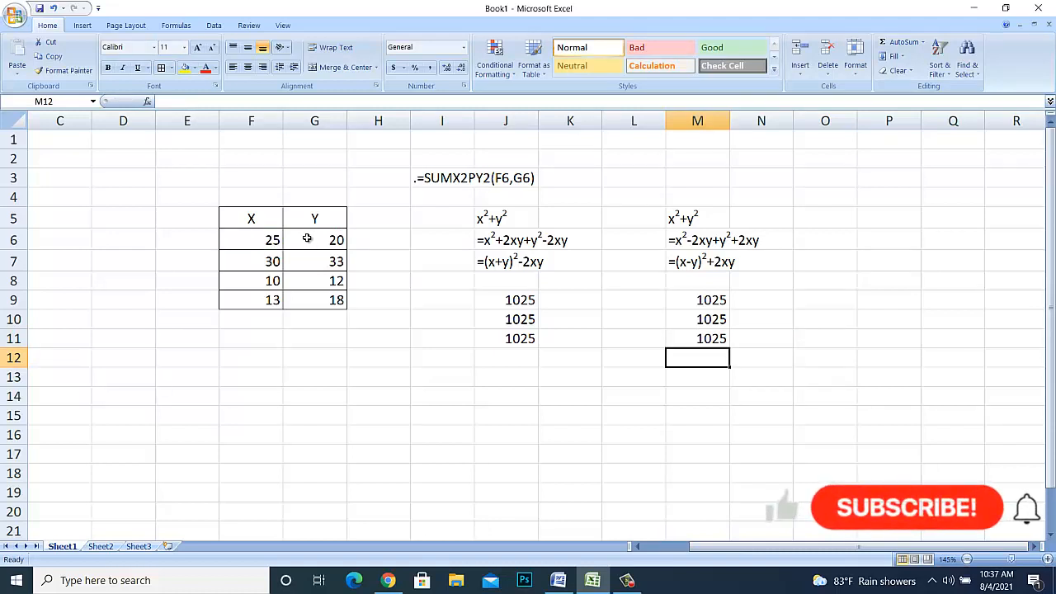
- Begin a SUMX2PY2 function in I6, beside the first expanded expression
{"action": "key", "text": "Left"}
{"action": "key", "text": "Left"}
{"action": "key", "text": "Left"}
{"action": "key", "text": "Left"}
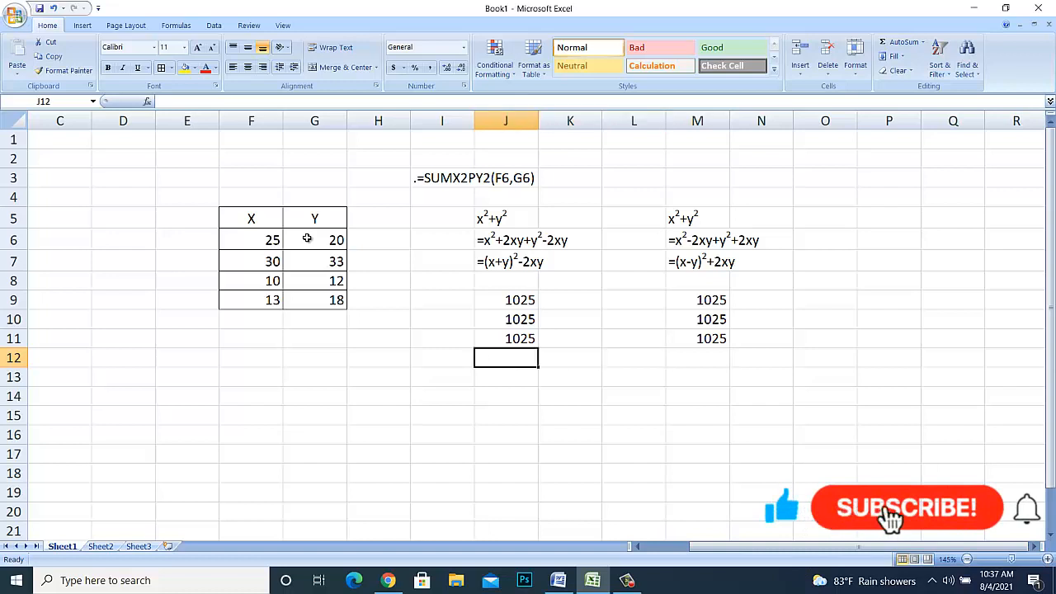
{"action": "key", "text": "Up"}
{"action": "key", "text": "Up"}
{"action": "key", "text": "Up"}
{"action": "key", "text": "Up"}
{"action": "key", "text": "Up"}
{"action": "key", "text": "Up"}
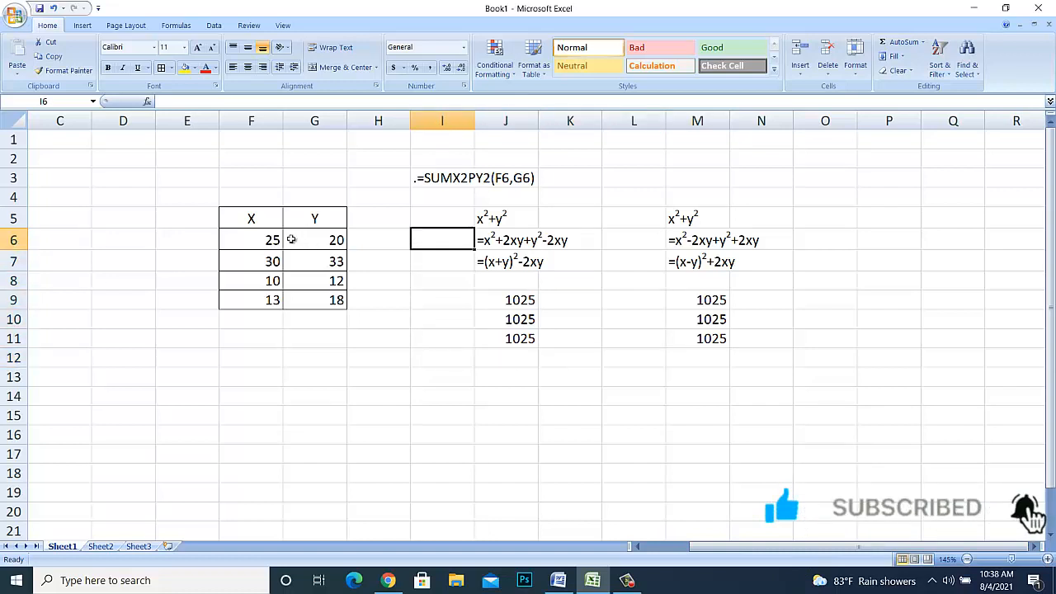
{"action": "type", "text": "="}
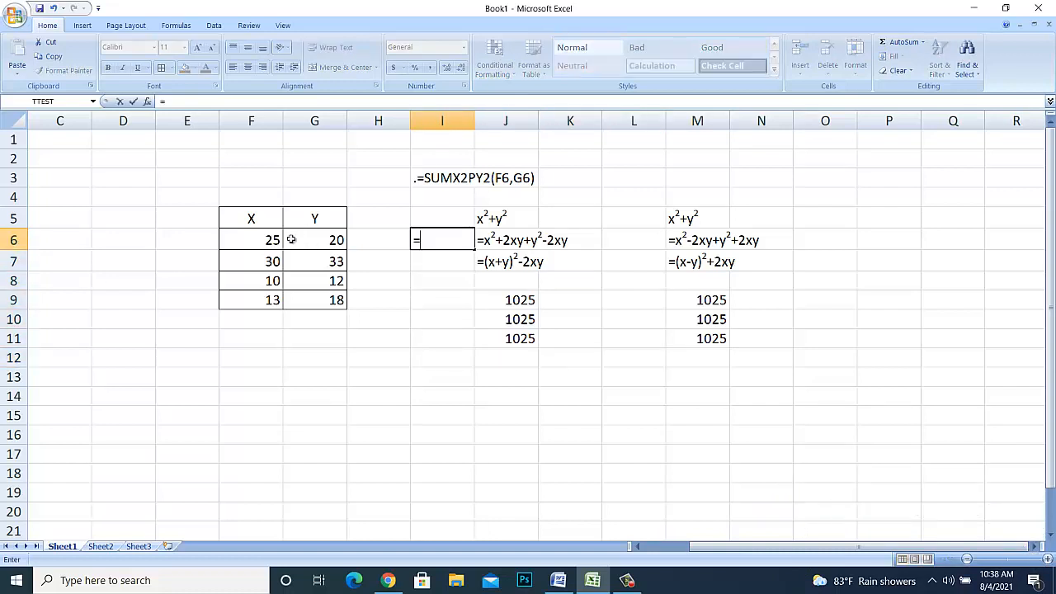
{"action": "type", "text": "sum"}
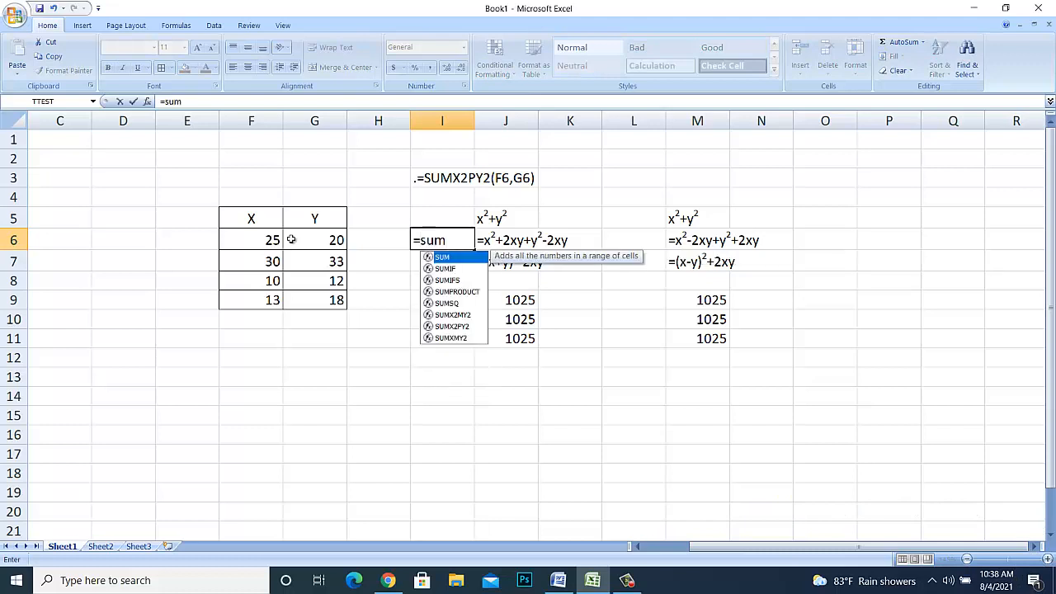
{"action": "type", "text": "x"}
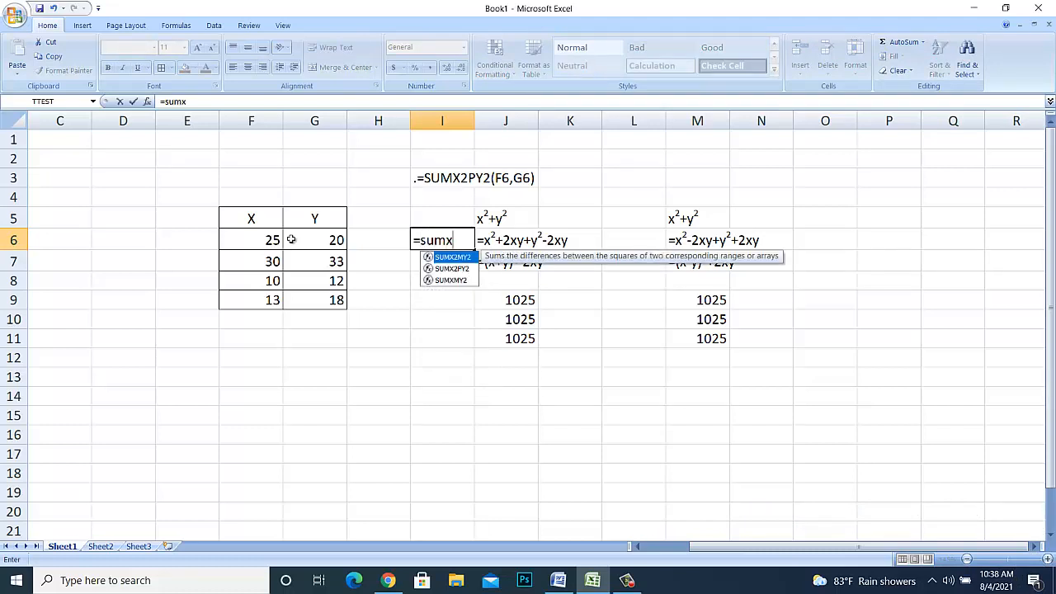
{"action": "type", "text": "2p"}
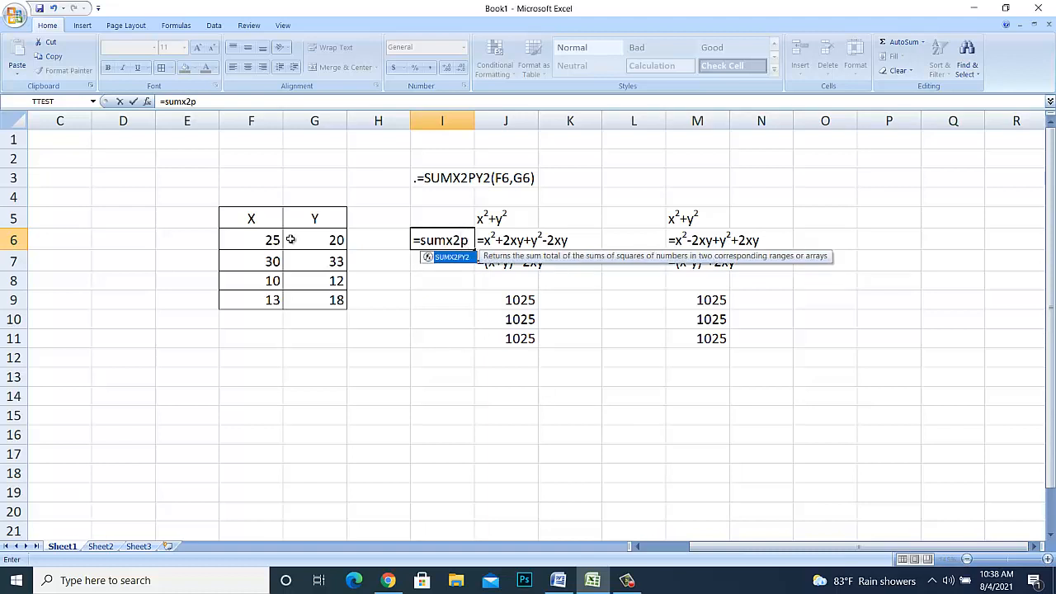
{"action": "type", "text": "y2("}
- Complete the I6 function with F6 as array_x and G6 as array_y, commit it and reselect I6
{"action": "left_click", "coordinate": [269, 240]}
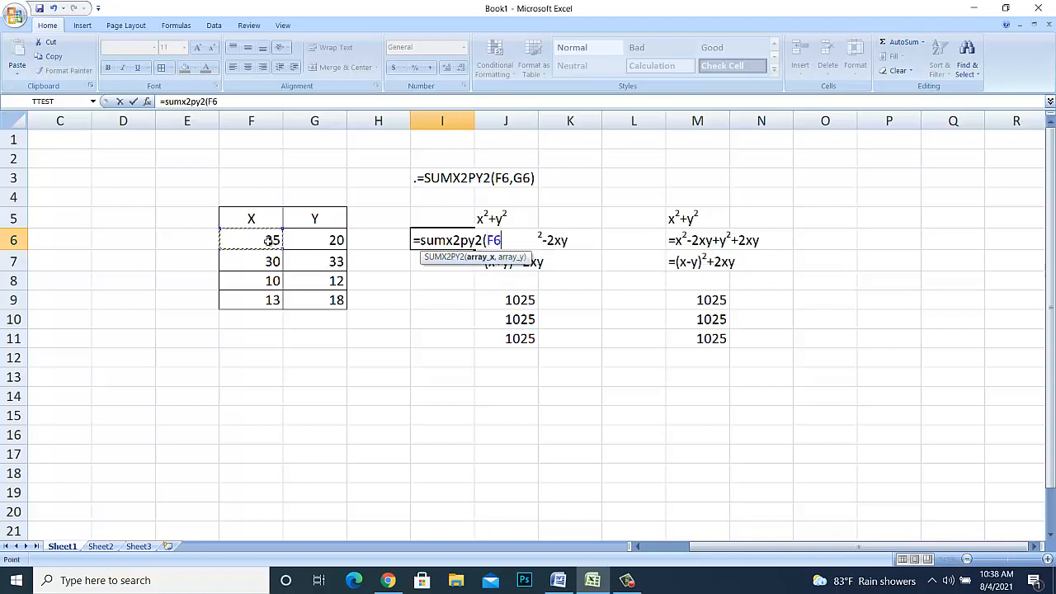
{"action": "type", "text": ","}
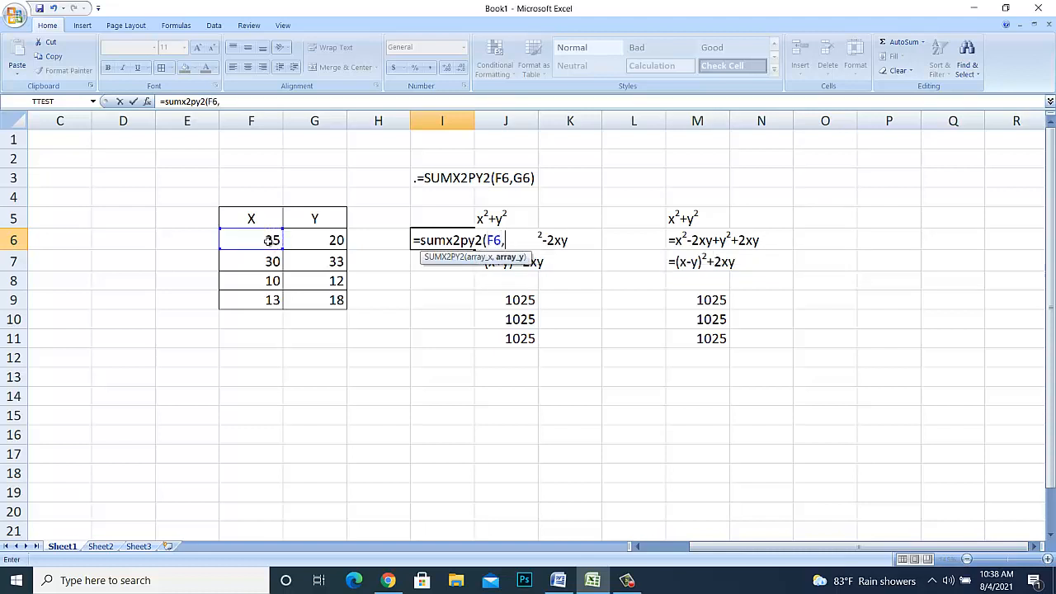
{"action": "left_click", "coordinate": [309, 239]}
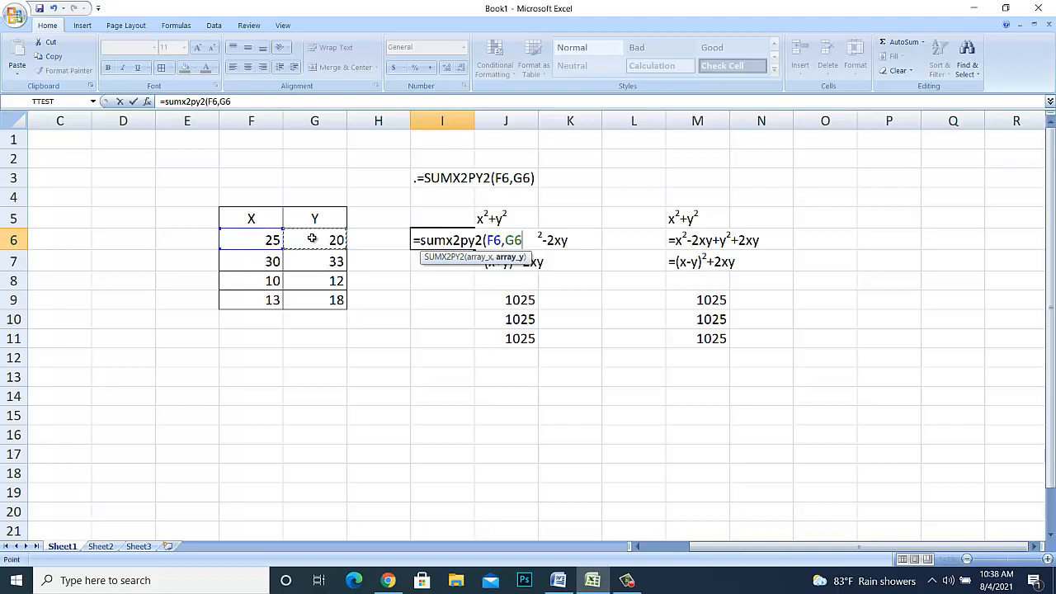
{"action": "key", "text": "Return"}
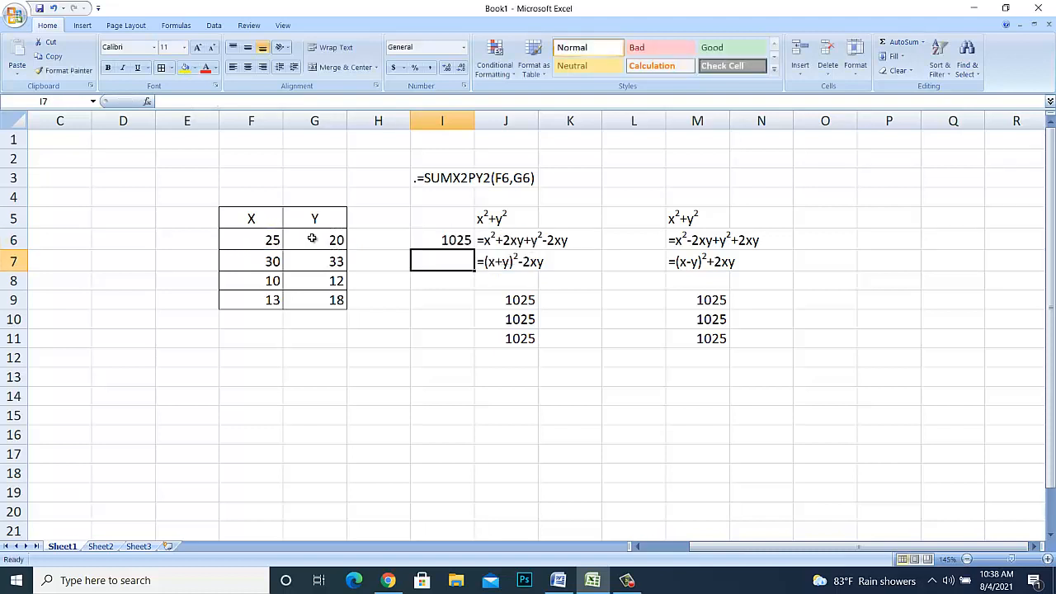
{"action": "key", "text": "Up"}
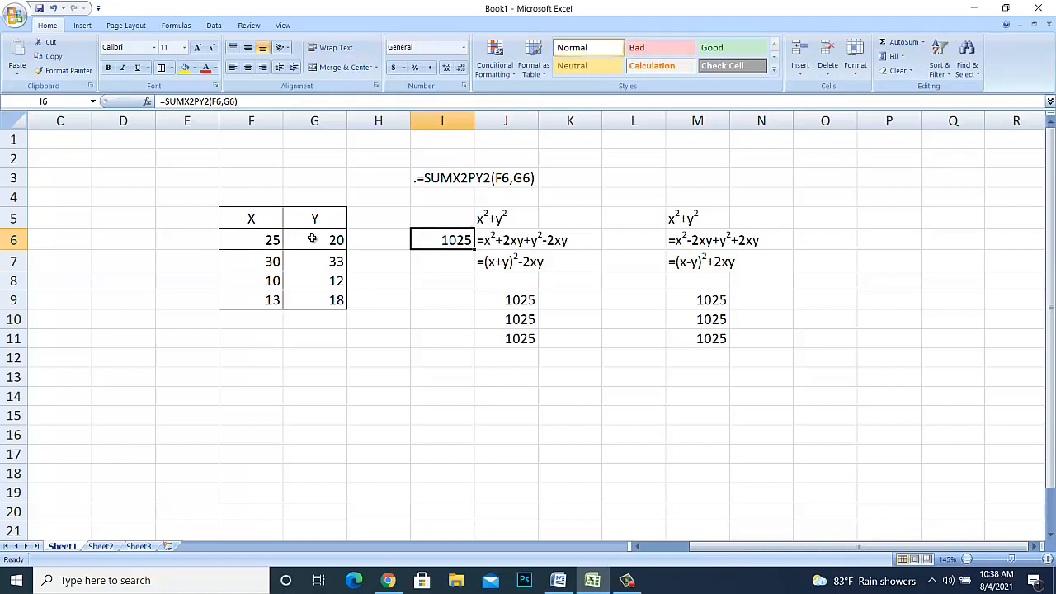
{"action": "key", "text": "Down"}
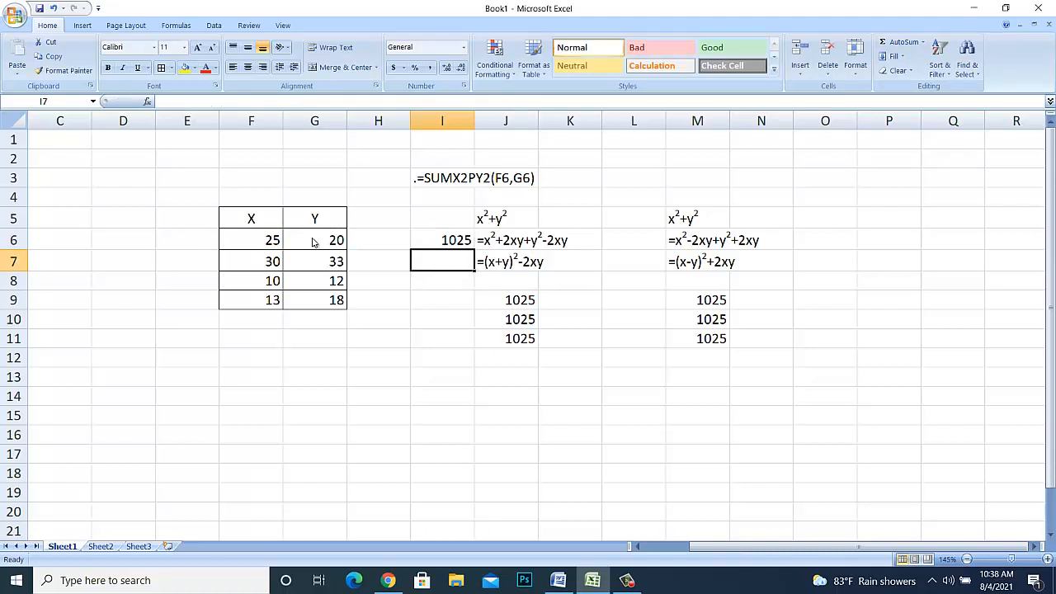
{"action": "key", "text": "Down"}
{"action": "key", "text": "Up"}
{"action": "key", "text": "Up"}
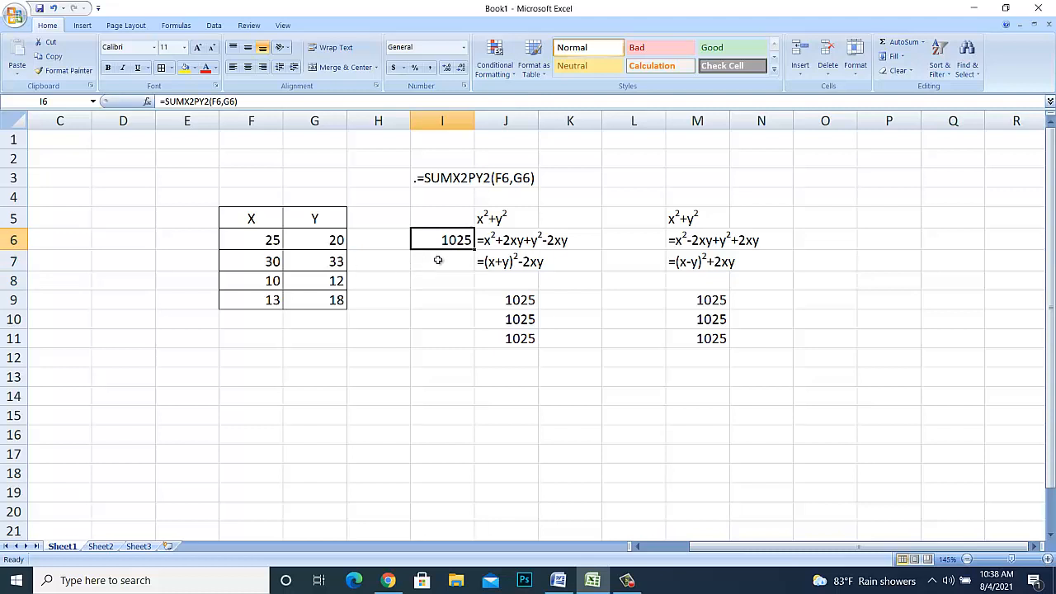
- Fill the I6 formula down through I9 and begin a SUMX2PY2 function in H12
{"action": "left_click_drag", "start_coordinate": [476, 250], "coordinate": [478, 310]}
{"action": "left_click", "coordinate": [398, 356]}
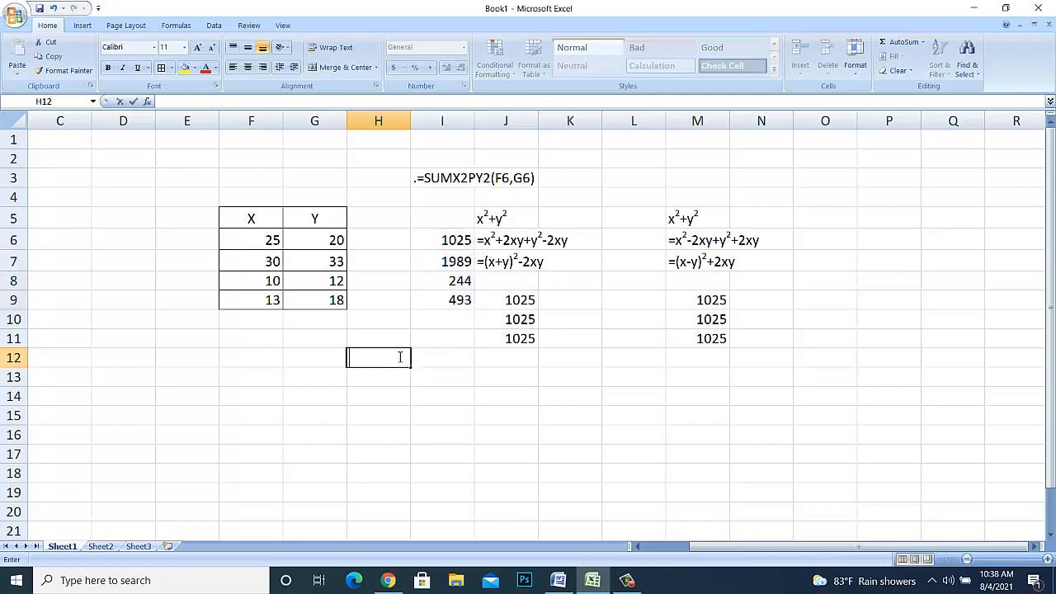
{"action": "type", "text": "="}
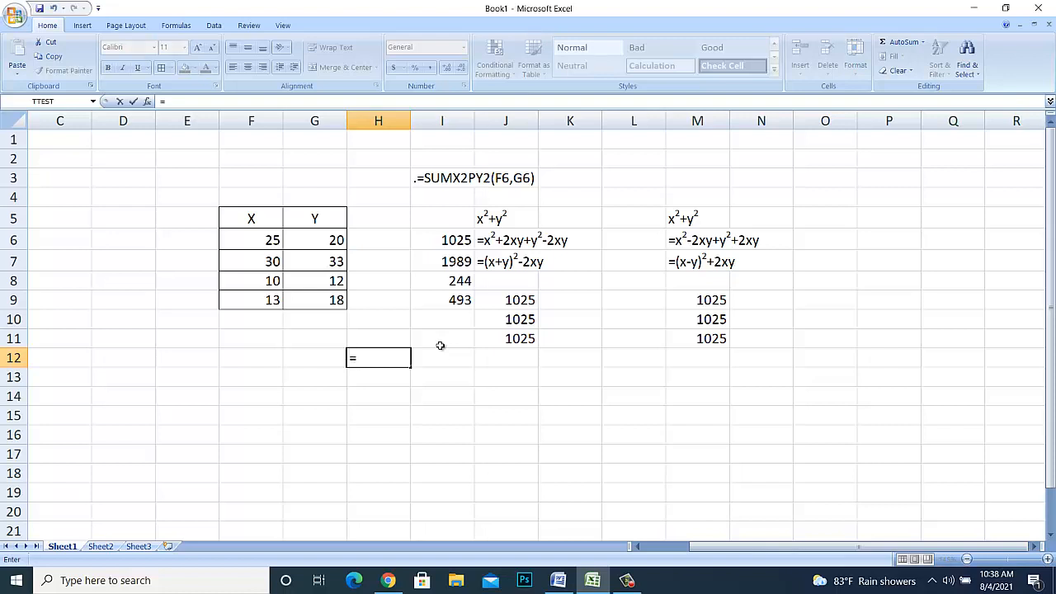
{"action": "type", "text": "sumx"}
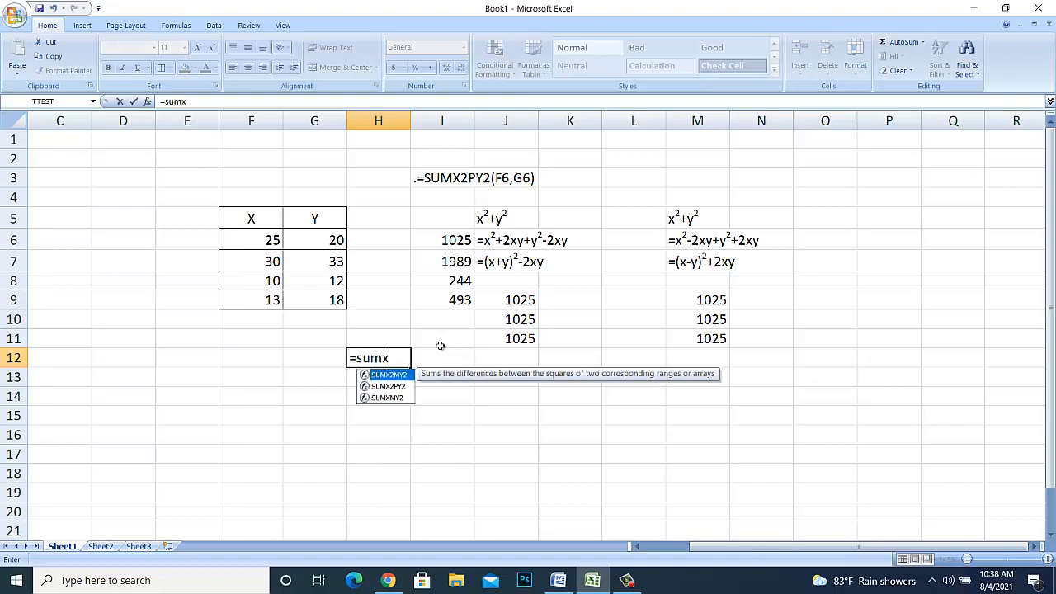
{"action": "type", "text": "2"}
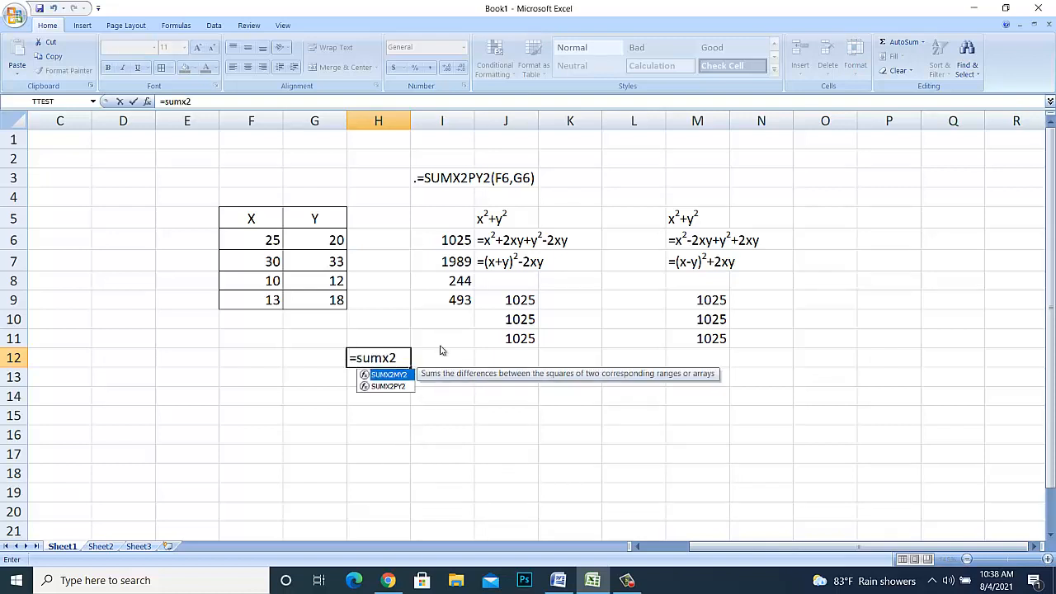
{"action": "type", "text": "py"}
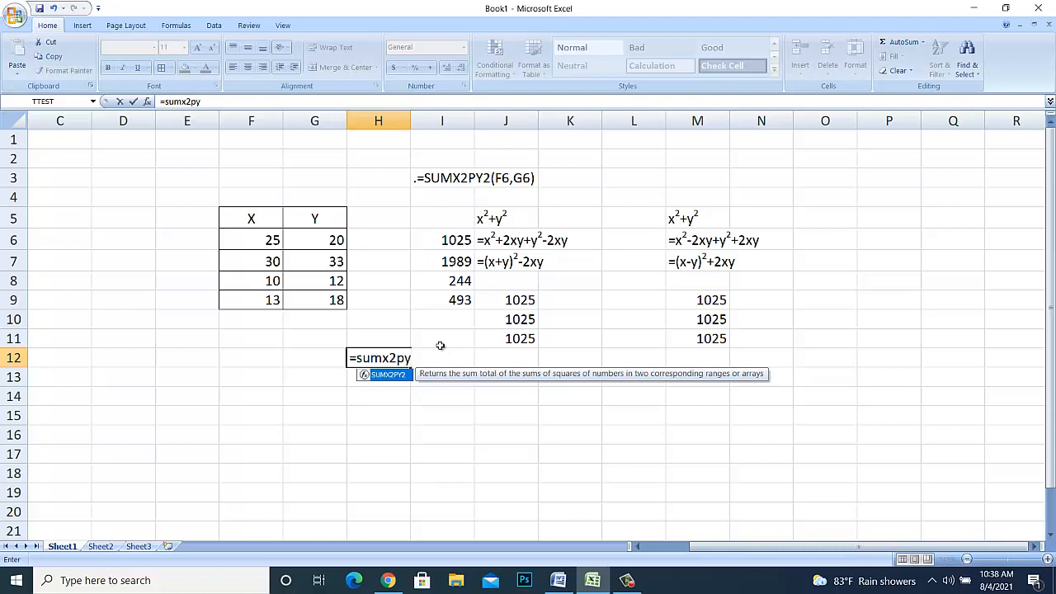
{"action": "type", "text": "2("}
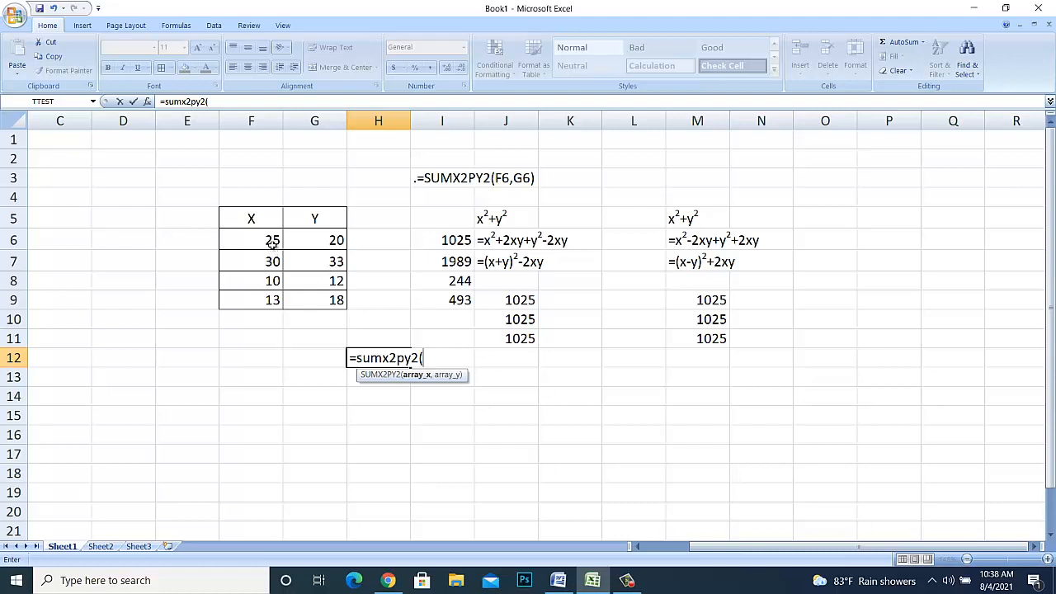
- Complete the H12 function with F6:F9 as array_x and G6:G9 as array_y, commit it and reselect H12
{"action": "left_click_drag", "start_coordinate": [272, 242], "coordinate": [264, 298]}
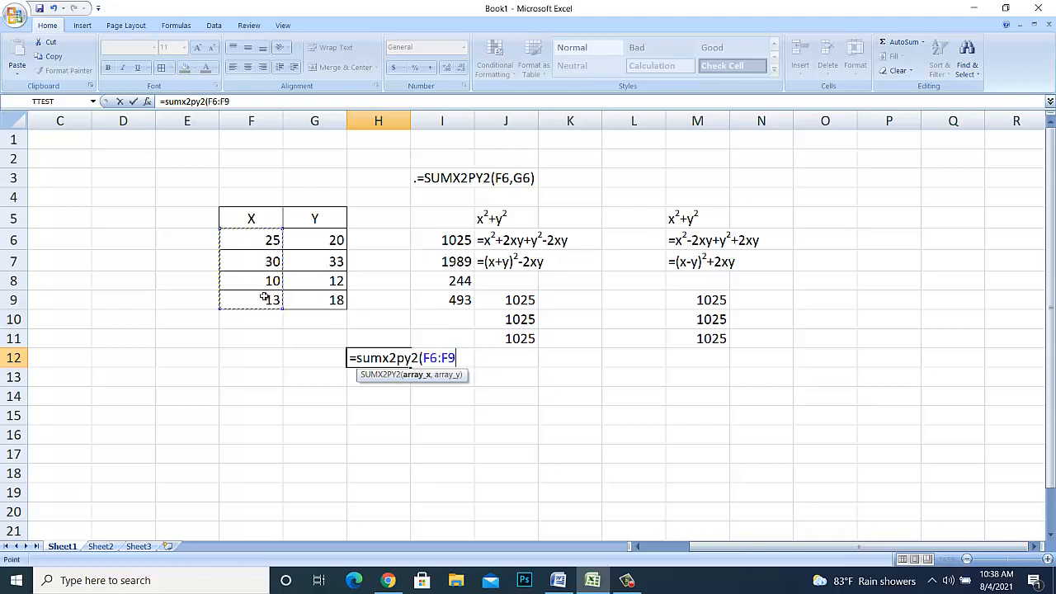
{"action": "type", "text": ","}
{"action": "left_click", "coordinate": [320, 251]}
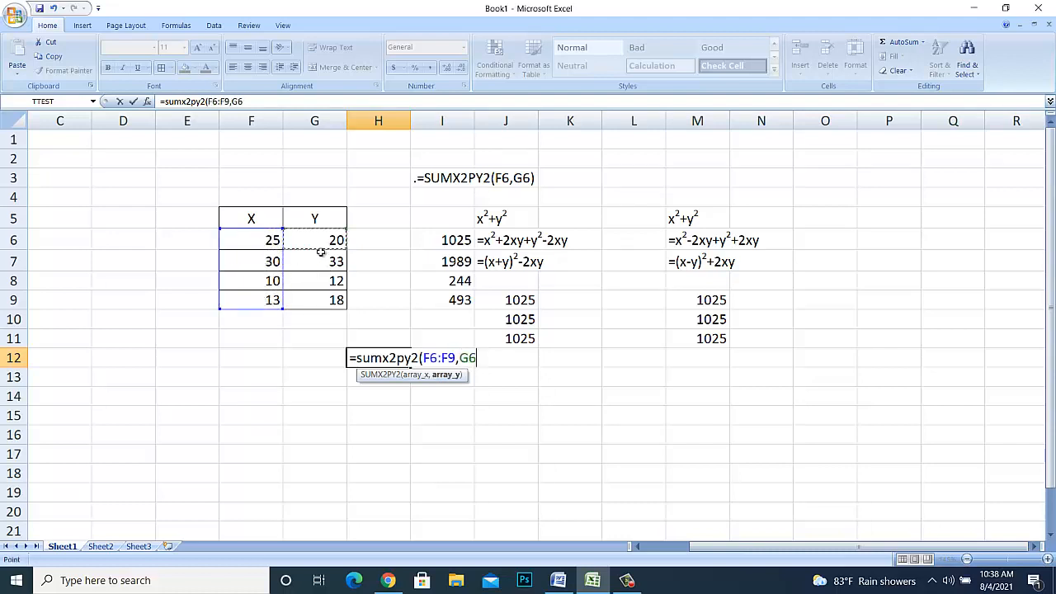
{"action": "left_click_drag", "start_coordinate": [321, 251], "coordinate": [317, 303]}
{"action": "key", "text": "Return"}
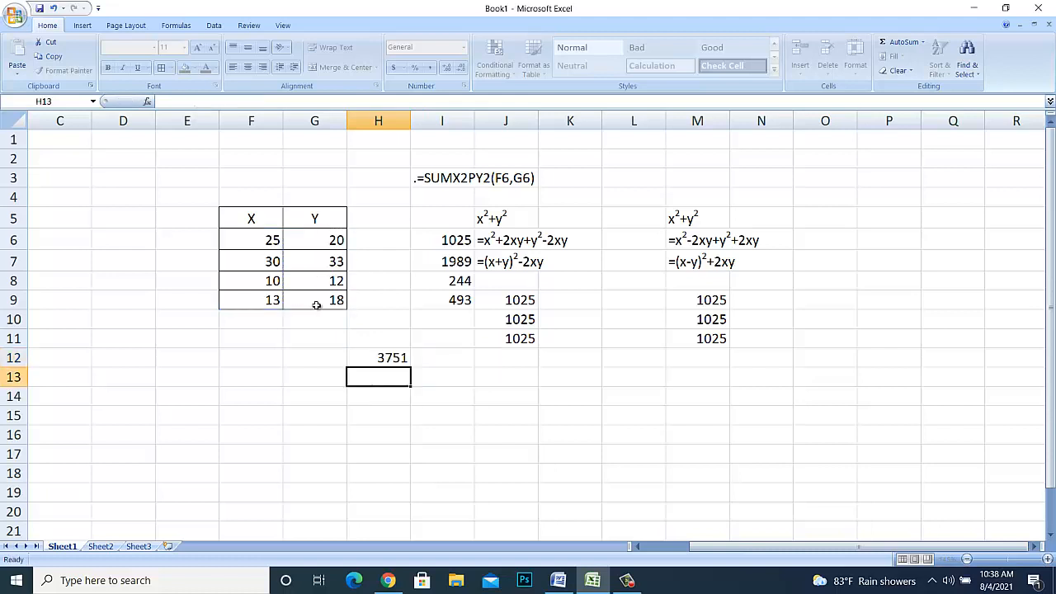
{"action": "key", "text": "Up"}
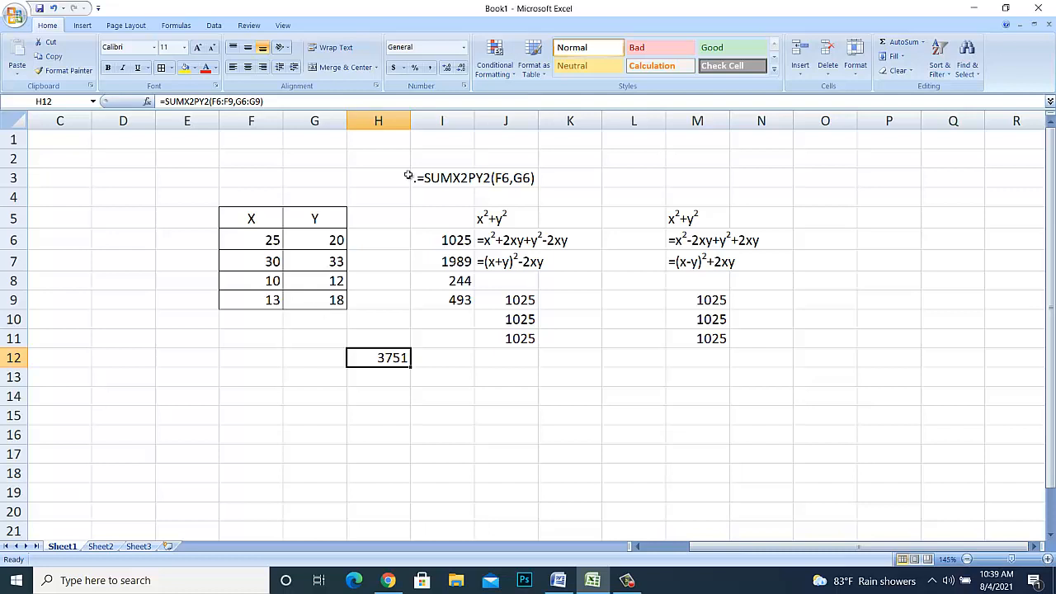
- Move the row results from I6:I9 to H6:H9, directly beside the Y column, and deselect them
{"action": "left_click", "coordinate": [598, 431]}
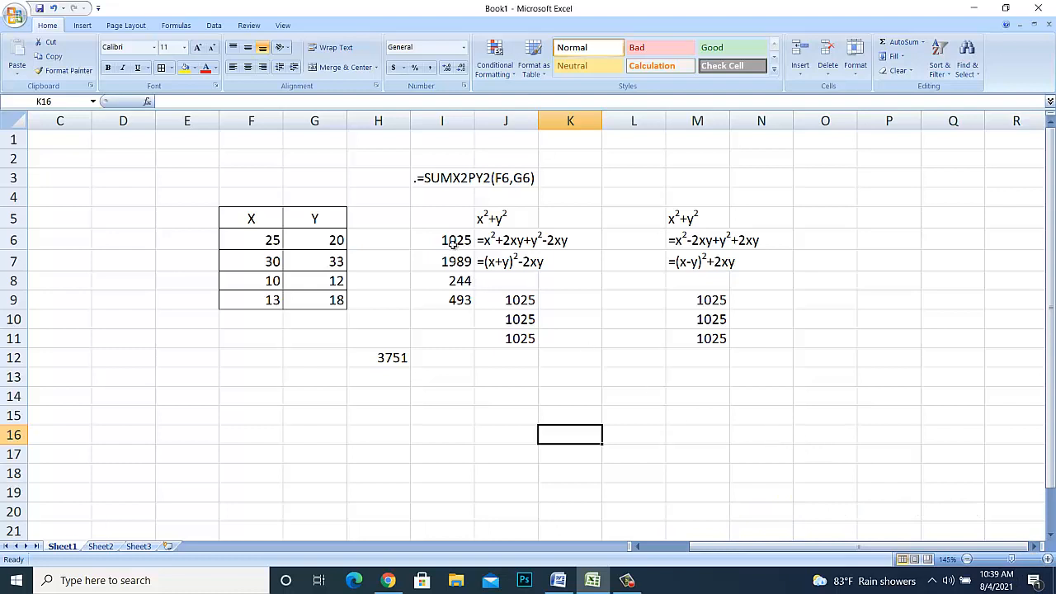
{"action": "left_click_drag", "start_coordinate": [453, 241], "coordinate": [394, 279]}
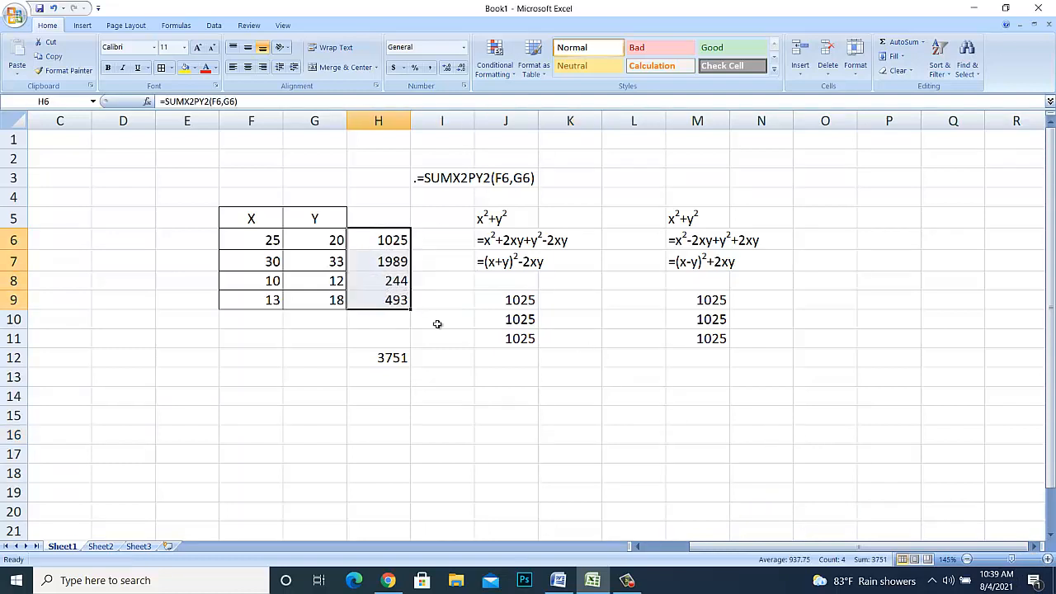
{"action": "left_click", "coordinate": [479, 378]}
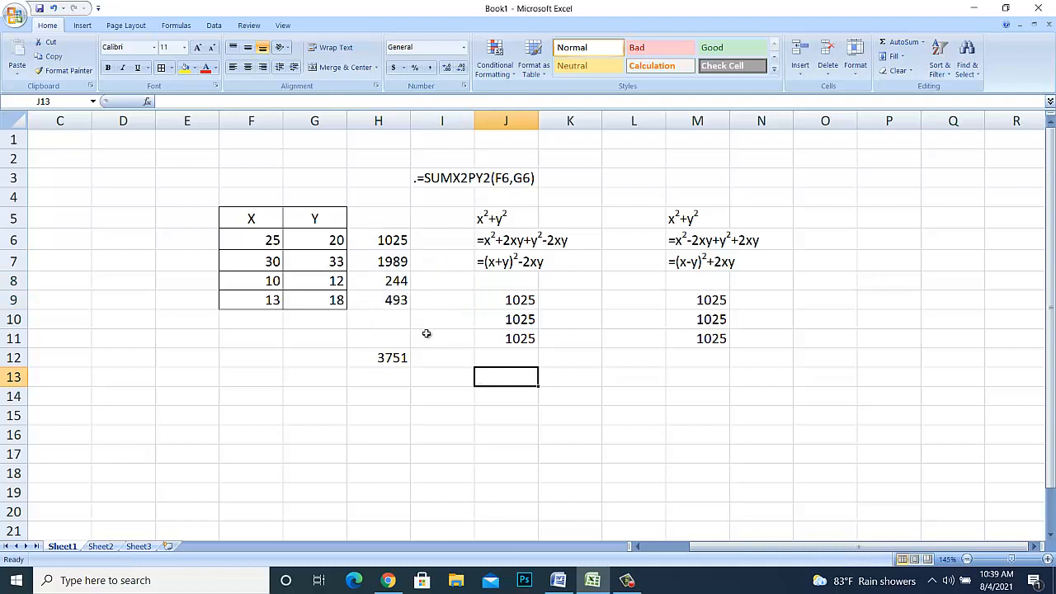
{"action": "left_click", "coordinate": [601, 413]}
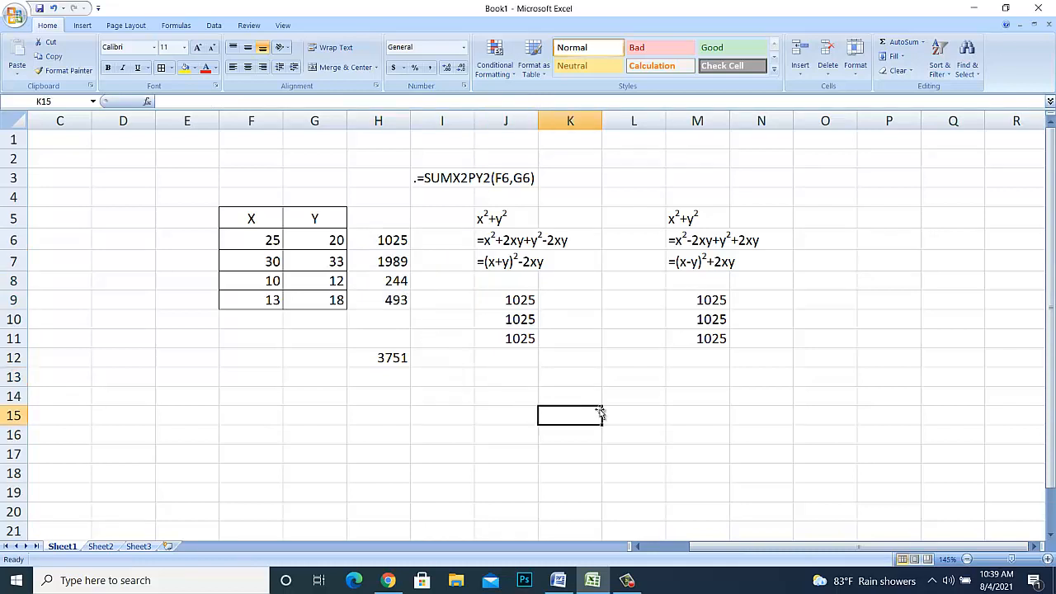
{"action": "left_click", "coordinate": [615, 399]}
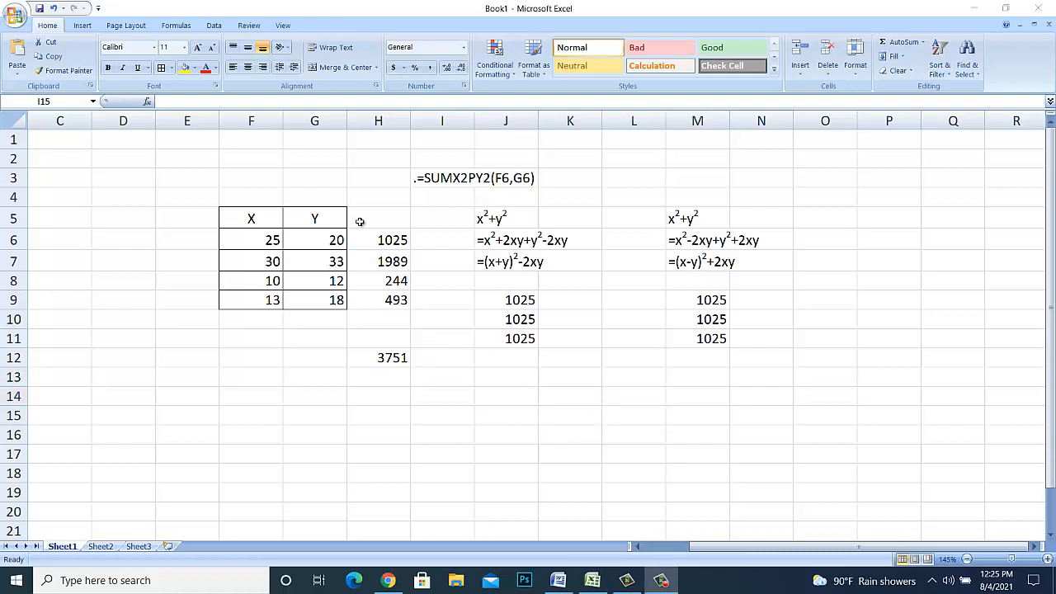
- Clear all results and algebraic expressions from the range H5:N12
{"action": "left_click", "coordinate": [360, 222]}
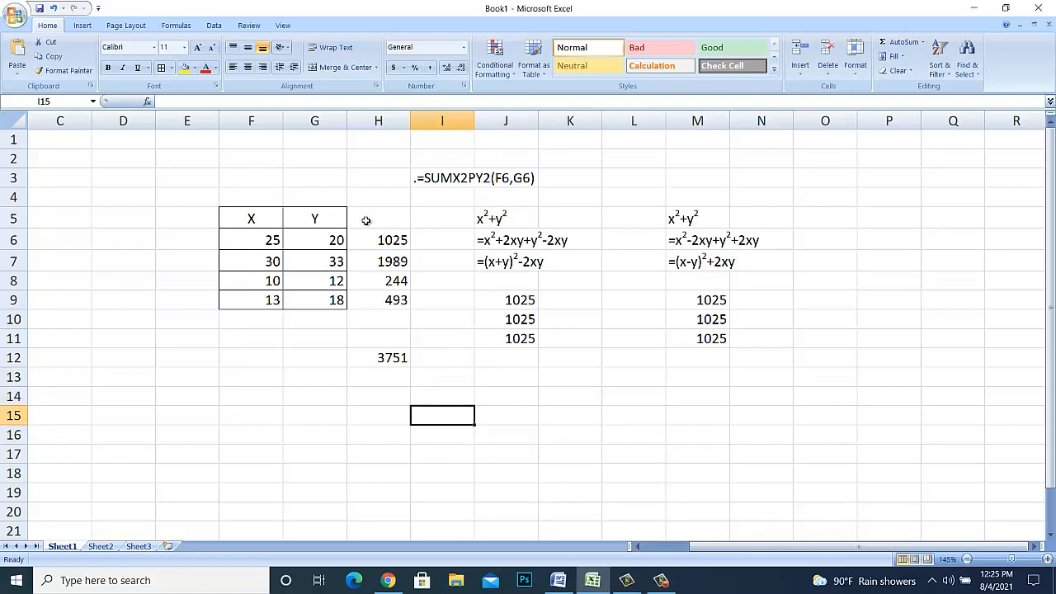
{"action": "left_click_drag", "start_coordinate": [370, 219], "coordinate": [745, 362]}
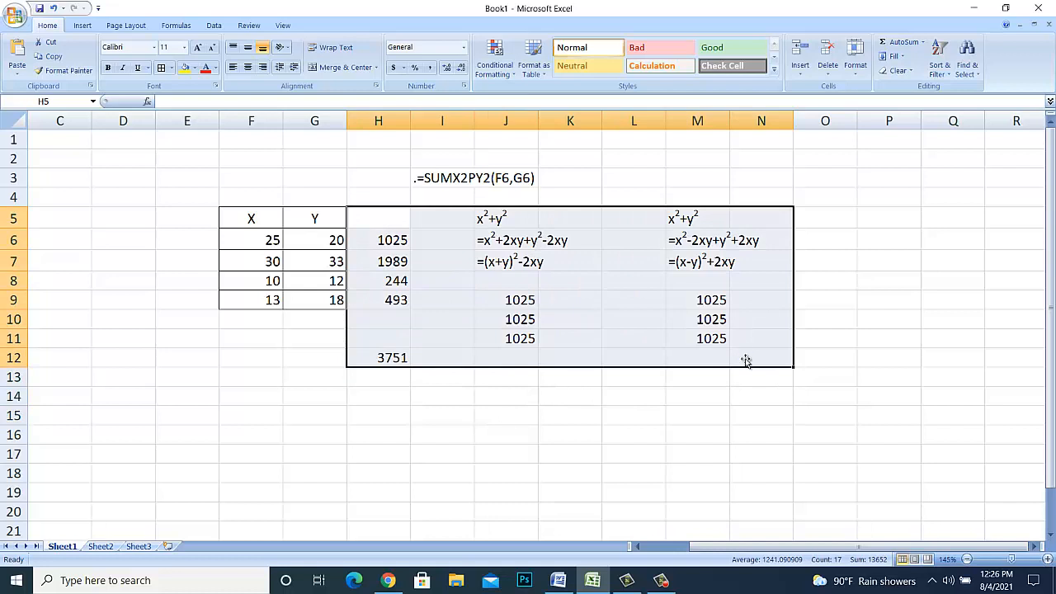
{"action": "key", "text": "Delete"}
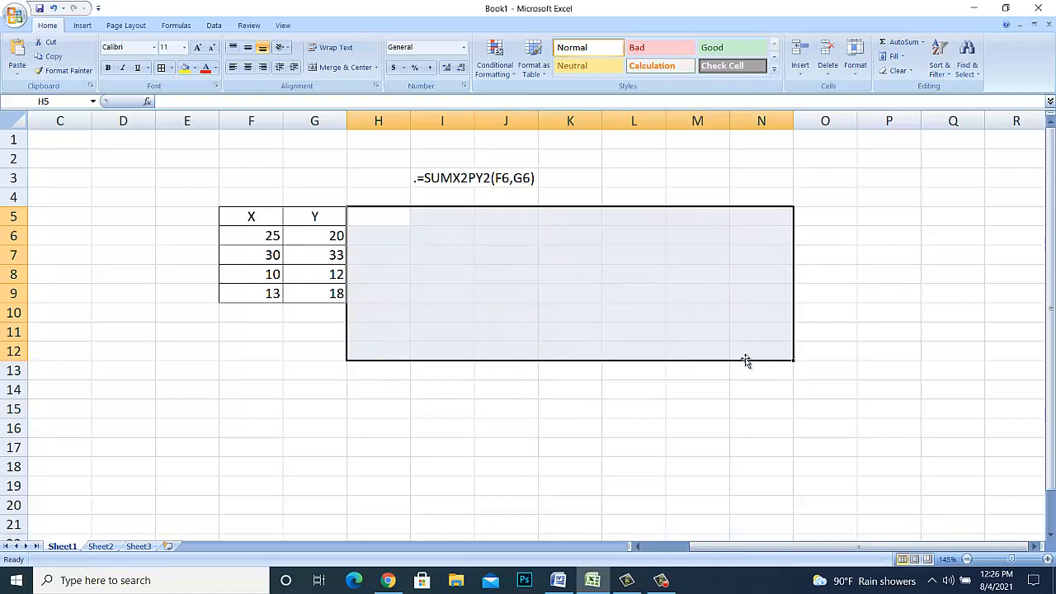
- Copy the first three-line x2−y2 derivation from the Word document and paste it into Excel at L5
{"action": "left_click", "coordinate": [561, 581]}
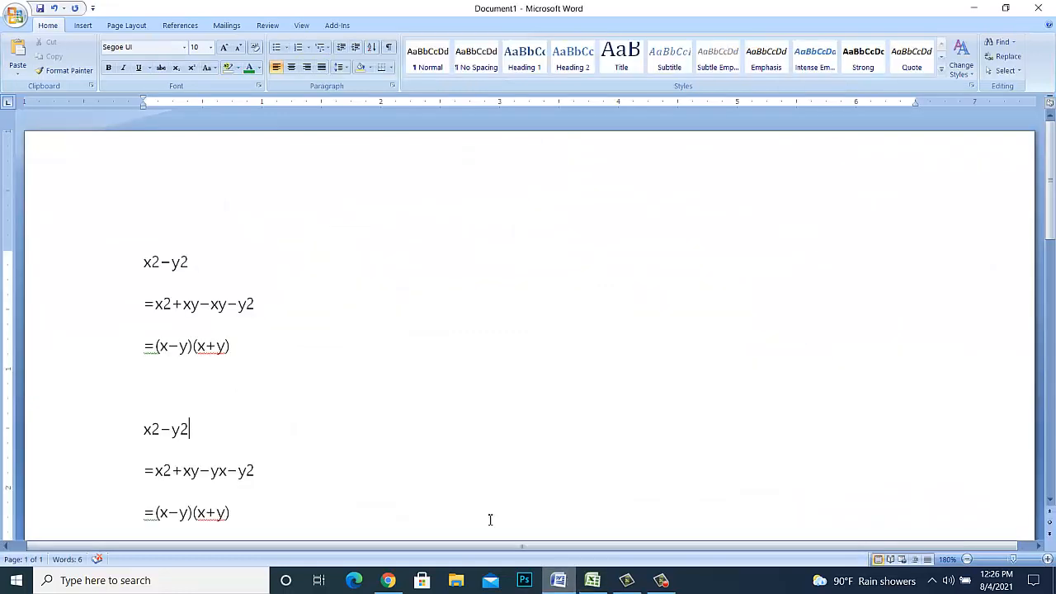
{"action": "left_click", "coordinate": [132, 266]}
{"action": "left_click_drag", "start_coordinate": [174, 304], "coordinate": [255, 354]}
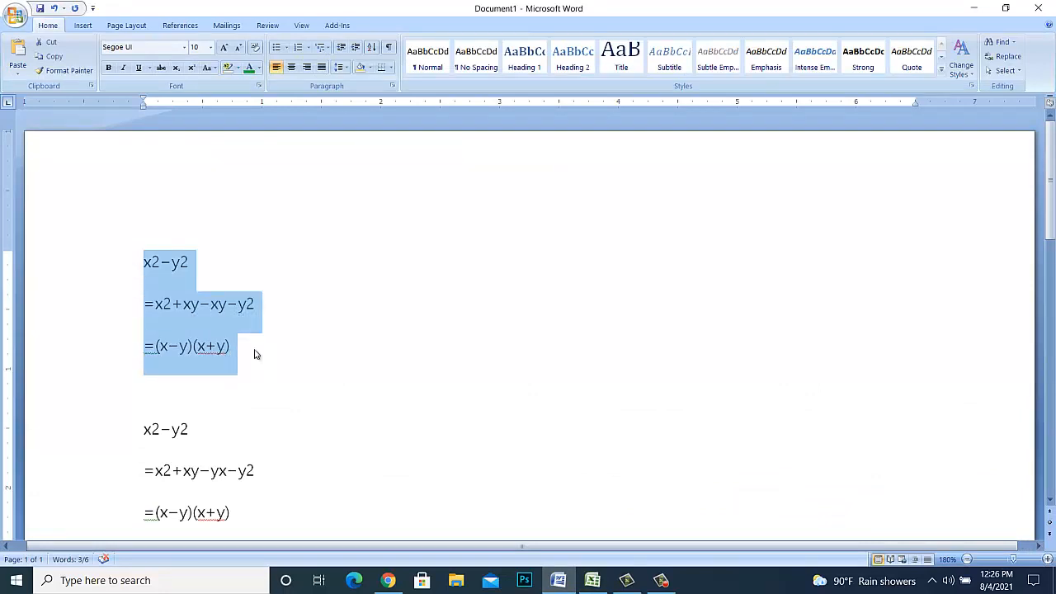
{"action": "left_click", "coordinate": [594, 582]}
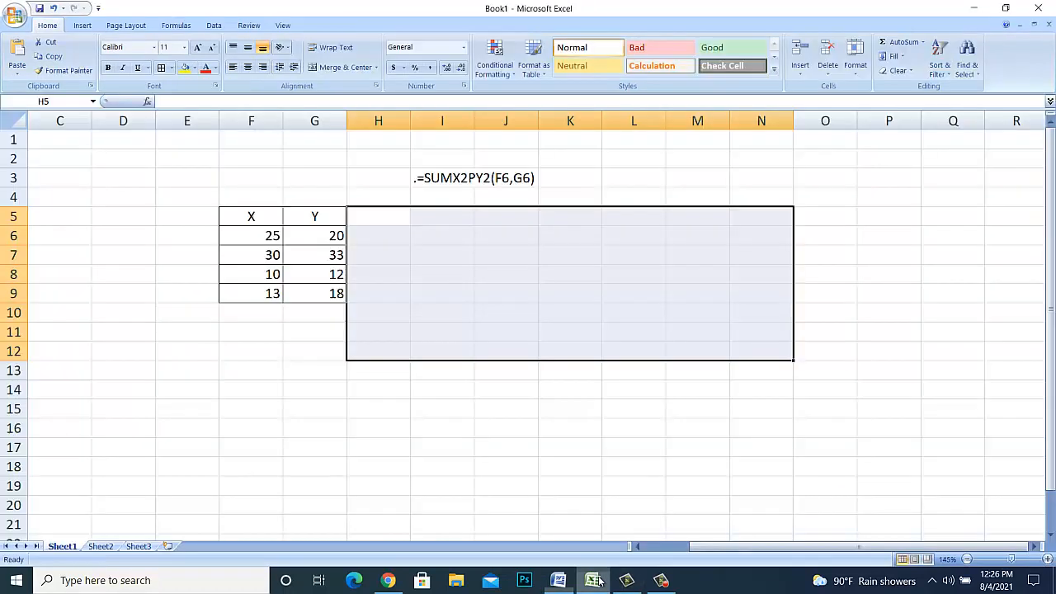
{"action": "left_click", "coordinate": [487, 243]}
{"action": "left_click", "coordinate": [621, 219]}
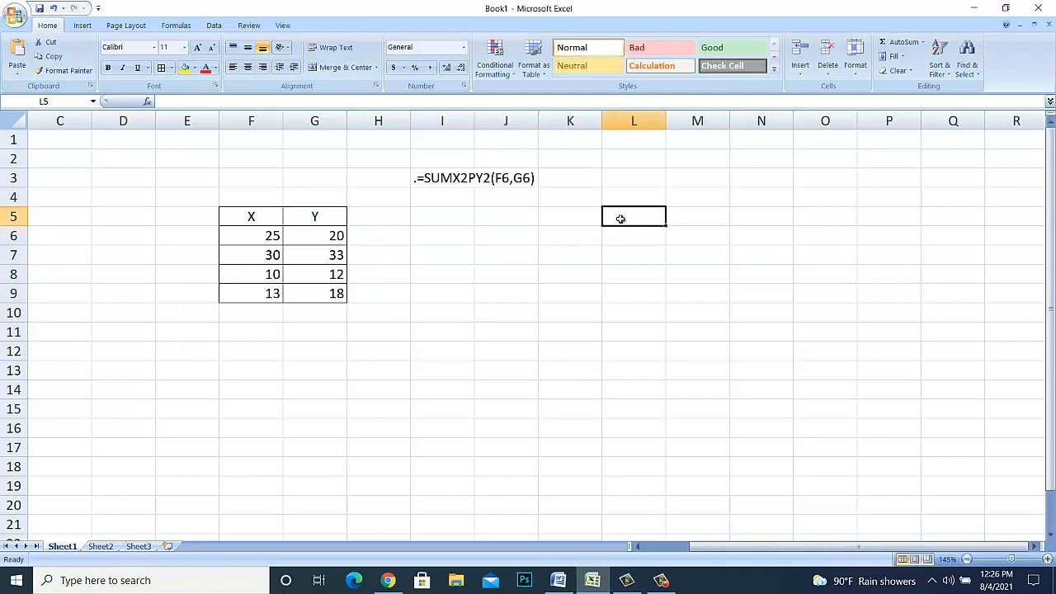
{"action": "type", "text": "x2−y2 =X2+xy−xy−y2 =(x−y)(x+y)"}
- Remove the leading period from the SUMX2PY2(F6,G6) formula text in I3
{"action": "left_click", "coordinate": [453, 260]}
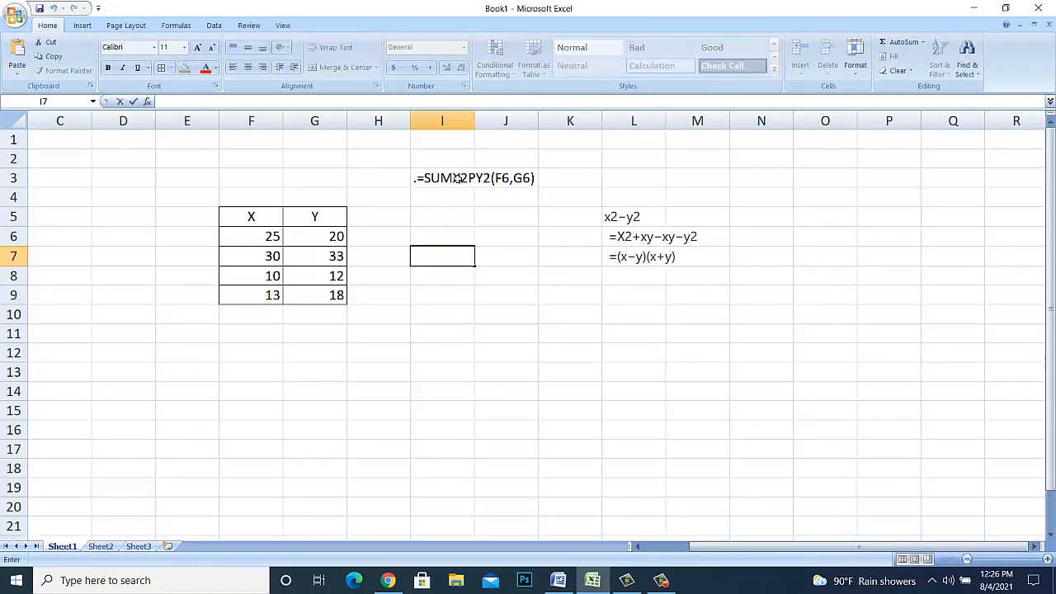
{"action": "left_click", "coordinate": [425, 177]}
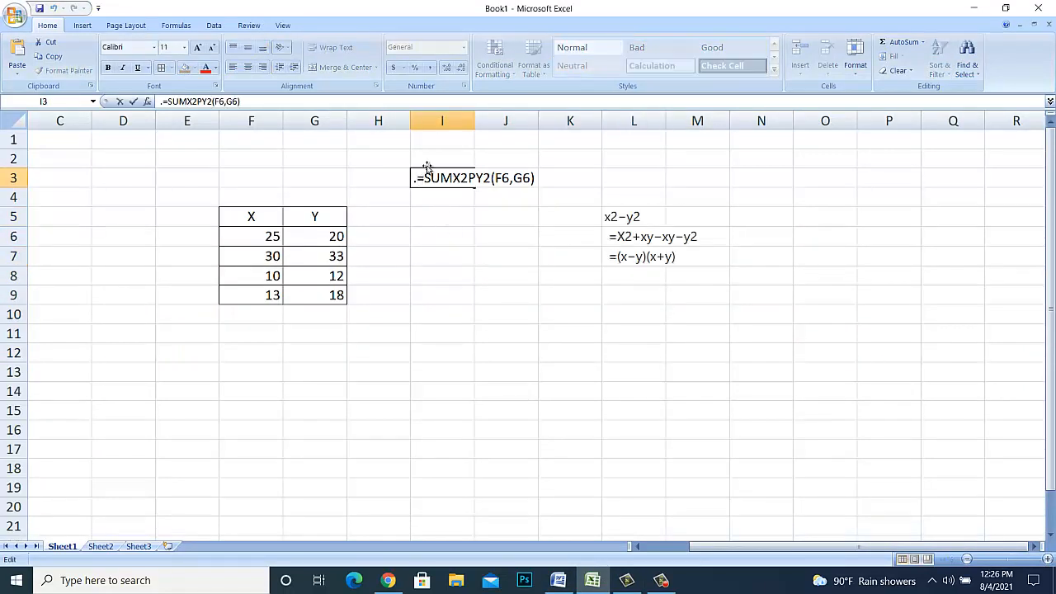
{"action": "double_click", "coordinate": [428, 168]}
{"action": "left_click", "coordinate": [548, 274]}
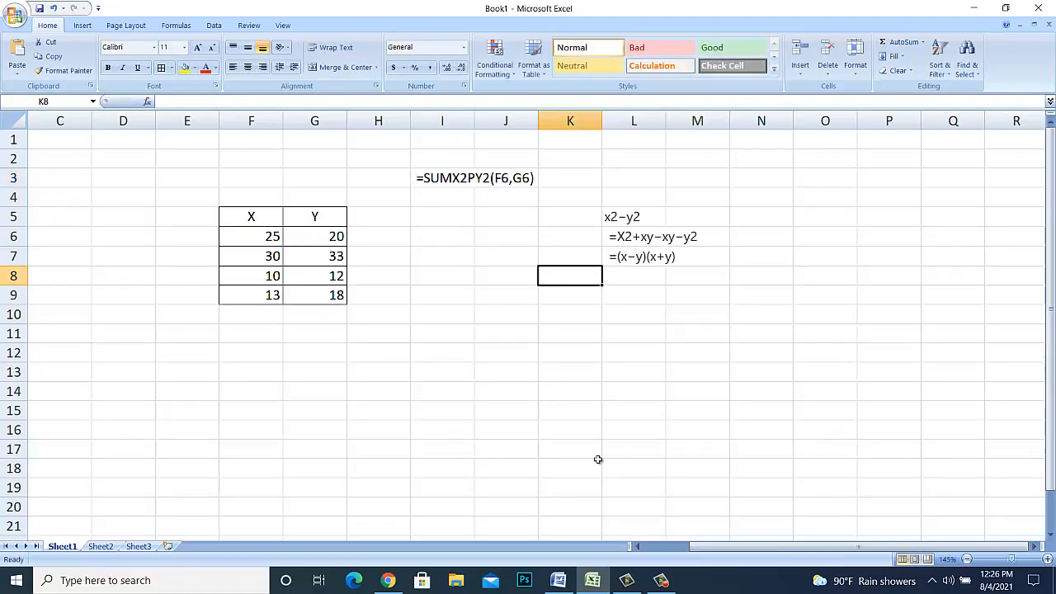
- Copy the second x2−y2 derivation, with =x2+xy−yx−y2, from the Word document and paste it into Excel at N5
{"action": "left_click", "coordinate": [558, 580]}
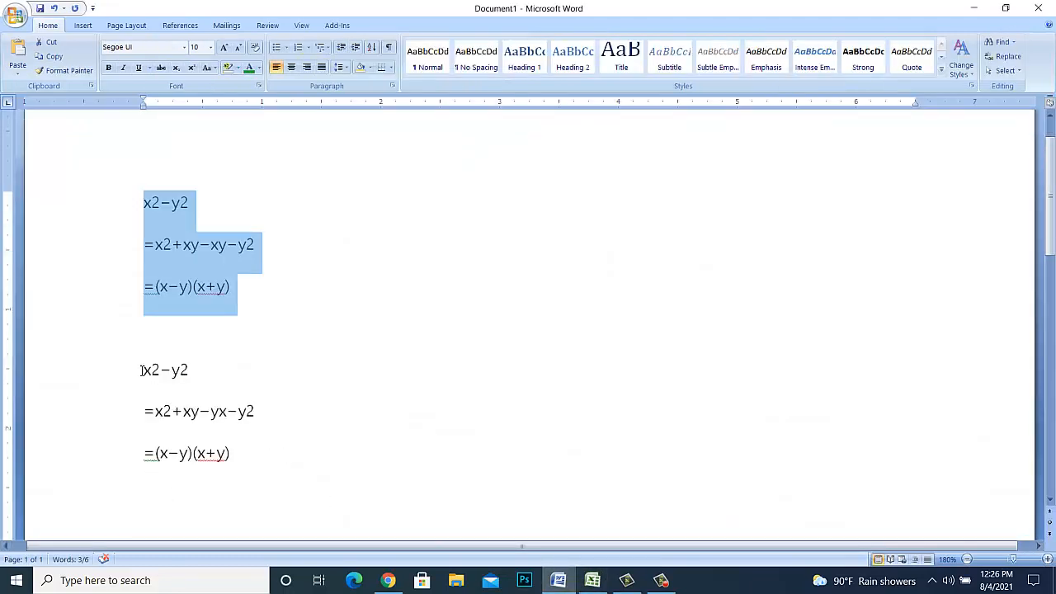
{"action": "left_click_drag", "start_coordinate": [141, 371], "coordinate": [269, 459]}
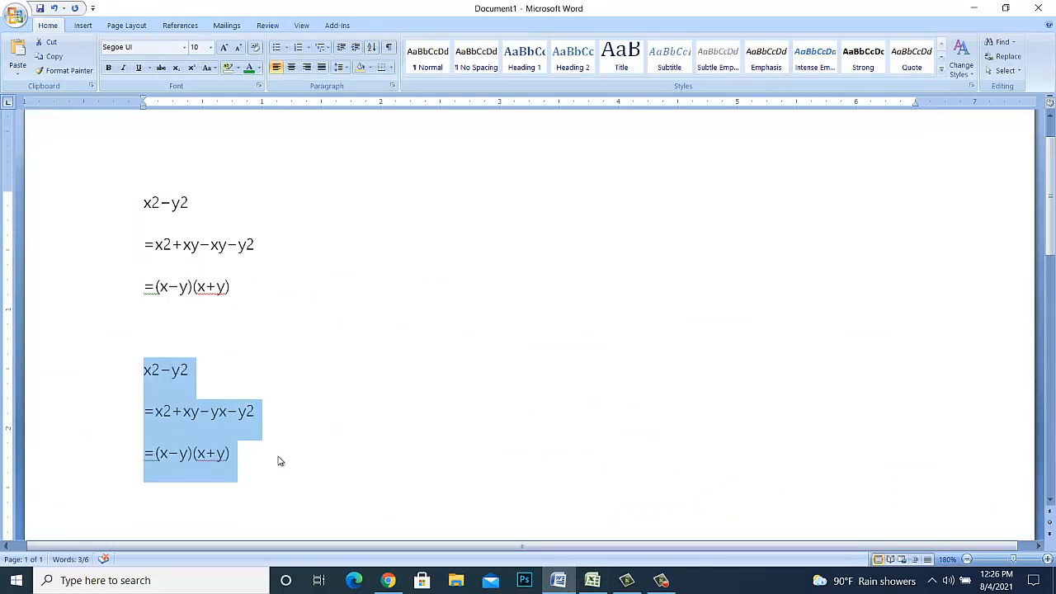
{"action": "left_click", "coordinate": [592, 580]}
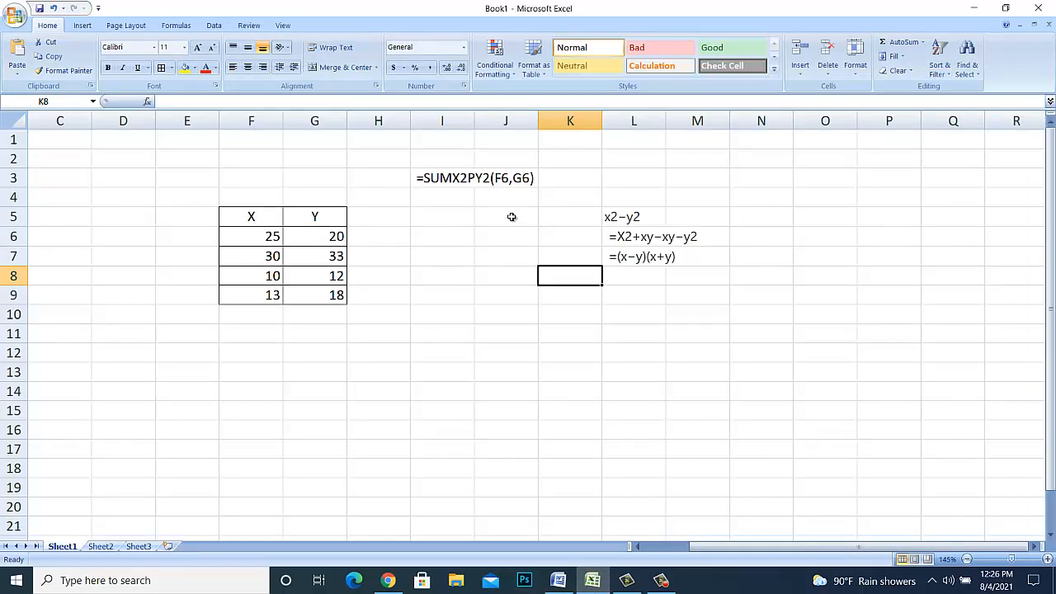
{"action": "left_click", "coordinate": [763, 218]}
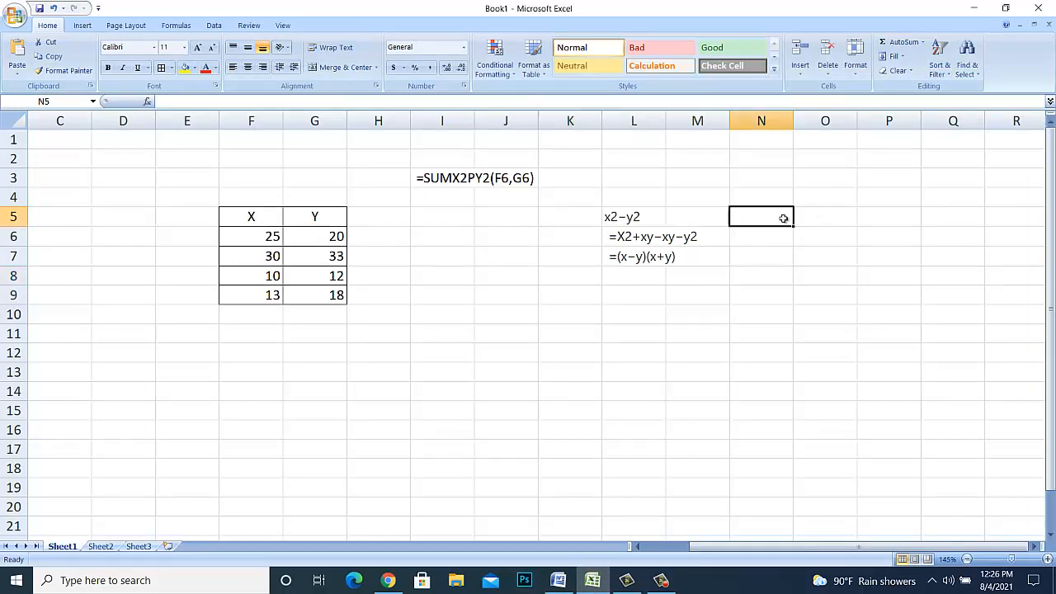
{"action": "type", "text": "x2-y2 =X2+xy-yx-y2 =(x-y)(x+y)"}
{"action": "left_click", "coordinate": [750, 297]}
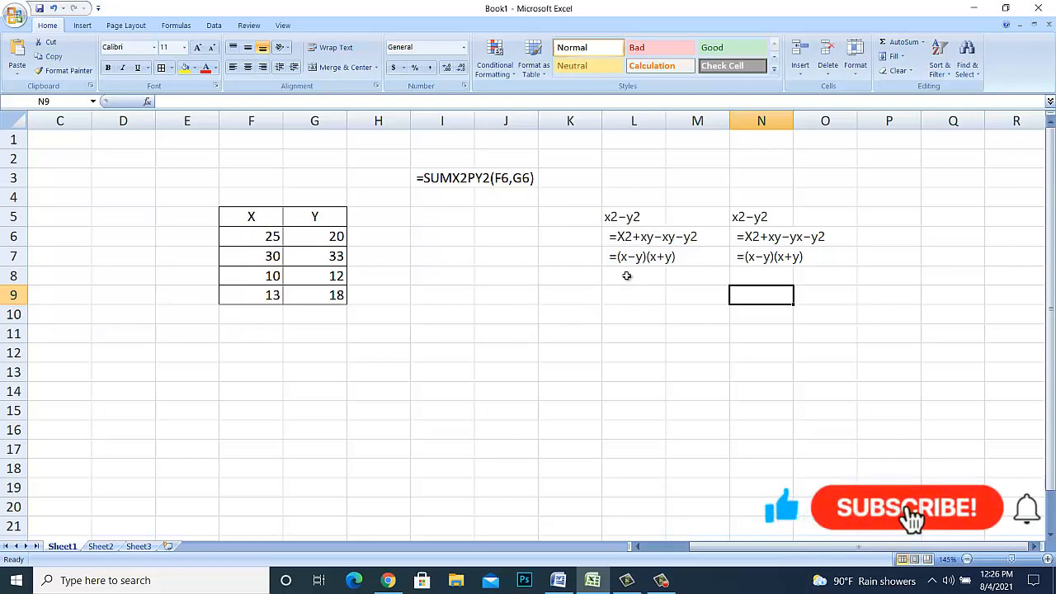
- Enter the difference of squares =F6^2-G6^2 in L10, below the first derivation
{"action": "left_click", "coordinate": [632, 313]}
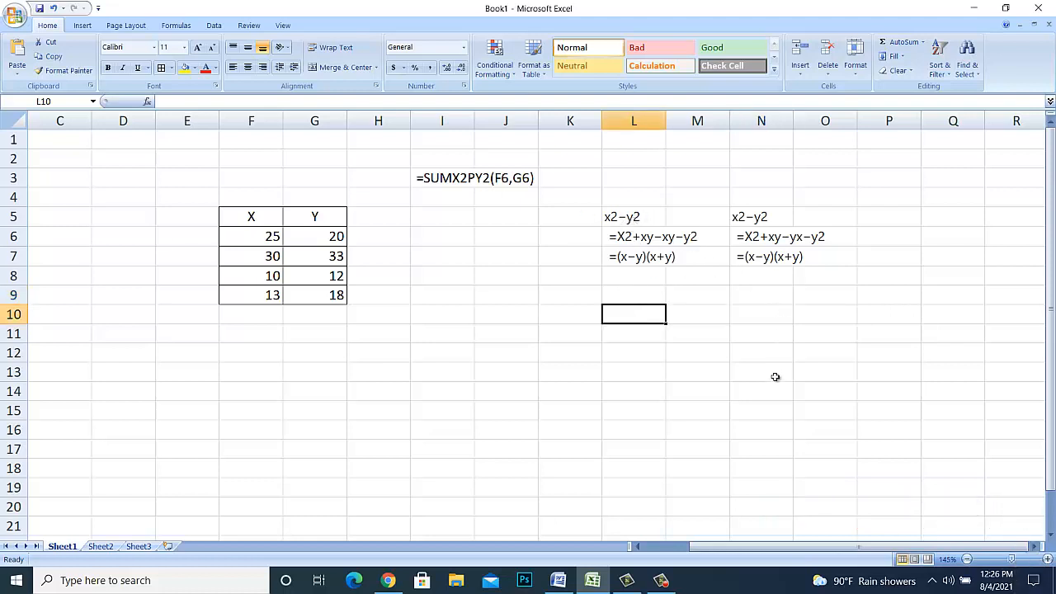
{"action": "type", "text": "="}
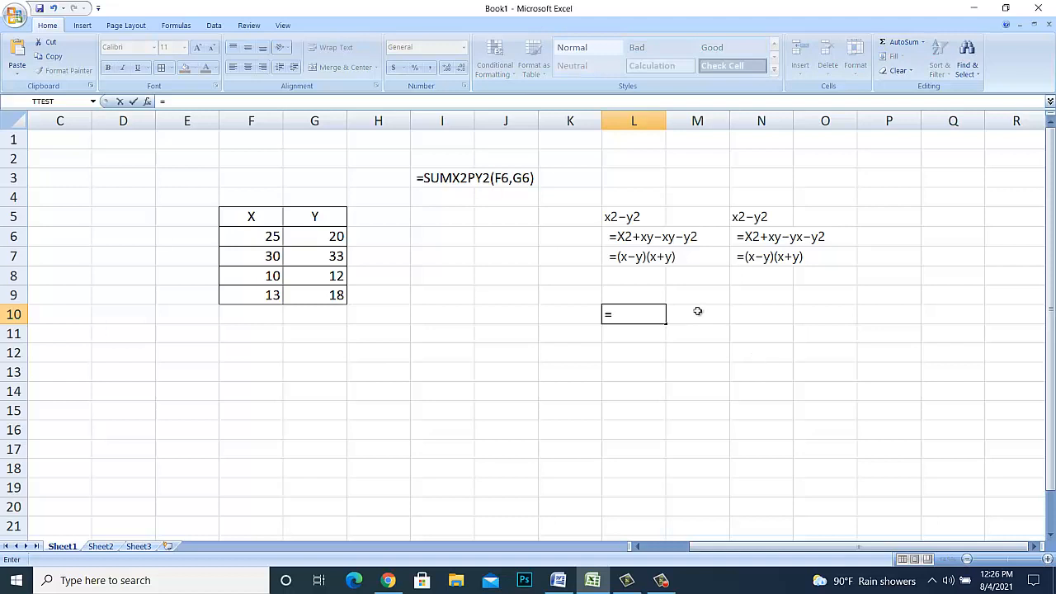
{"action": "left_click", "coordinate": [273, 237]}
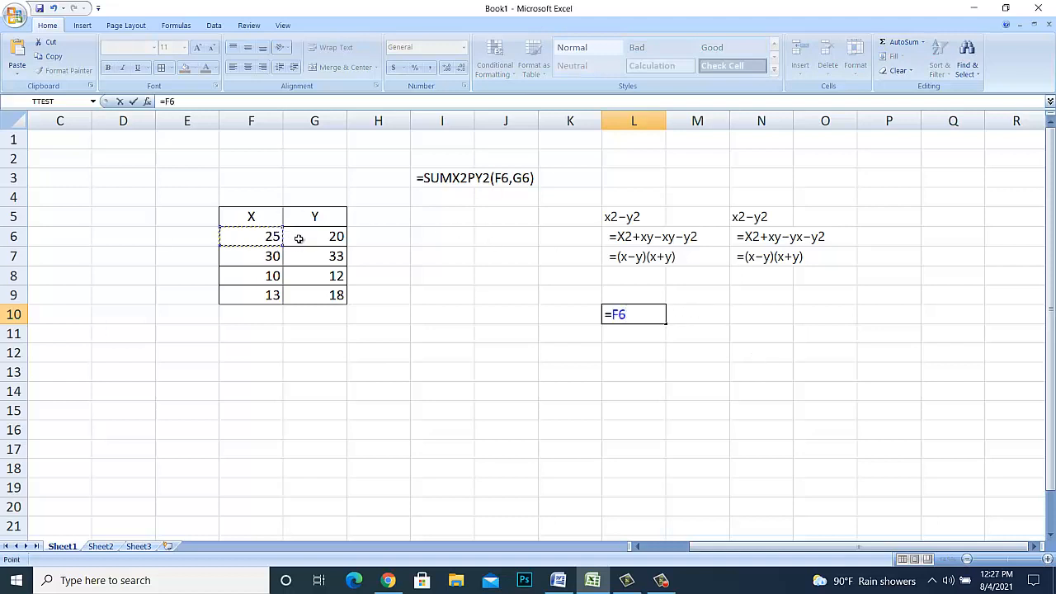
{"action": "type", "text": "^2-"}
{"action": "left_click", "coordinate": [331, 238]}
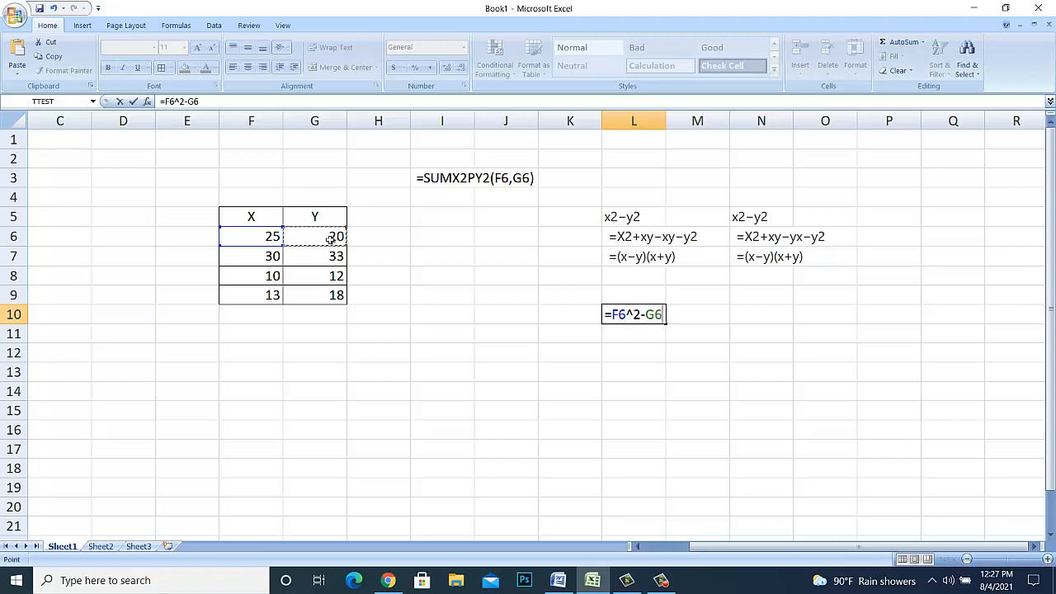
{"action": "type", "text": "^2"}
{"action": "key", "text": "Return"}
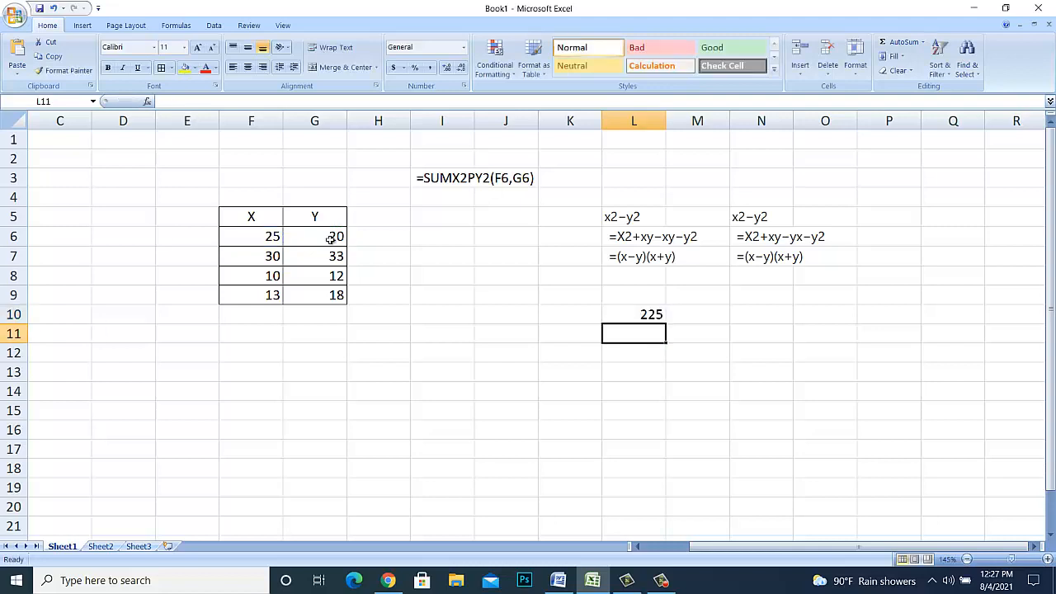
- Enter the expanded form =F6^2+F6*G6-F6*G6-G6^2 in L11
{"action": "type", "text": "="}
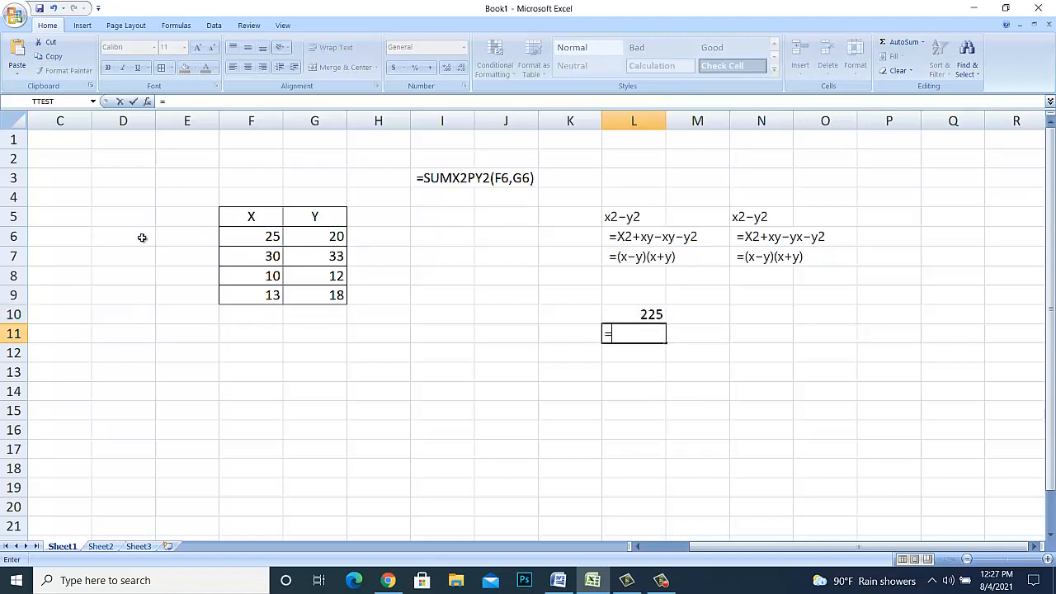
{"action": "left_click", "coordinate": [265, 237]}
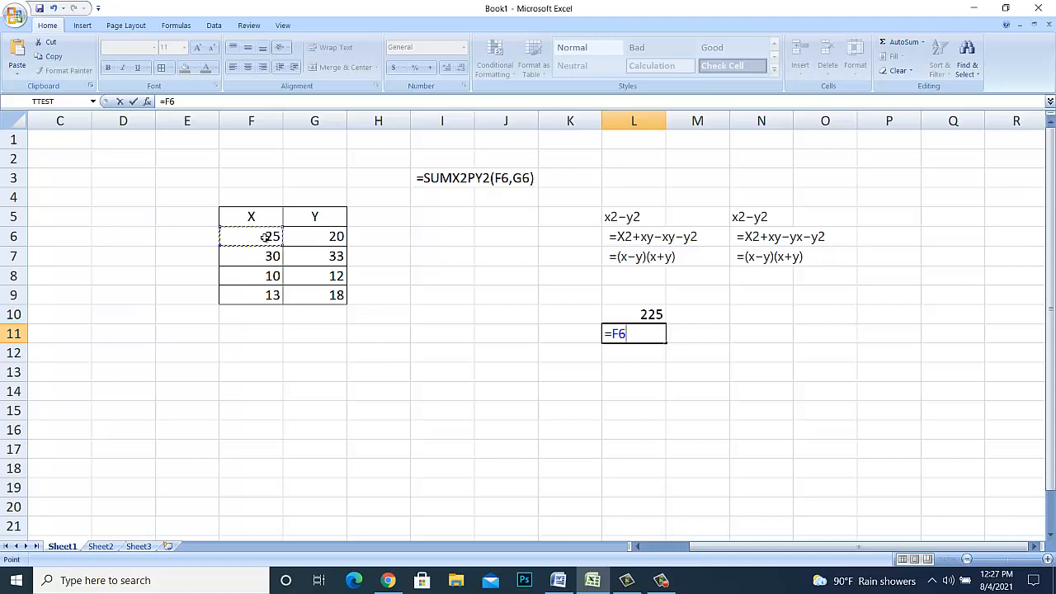
{"action": "type", "text": "^2+"}
{"action": "left_click", "coordinate": [264, 237]}
{"action": "type", "text": "*"}
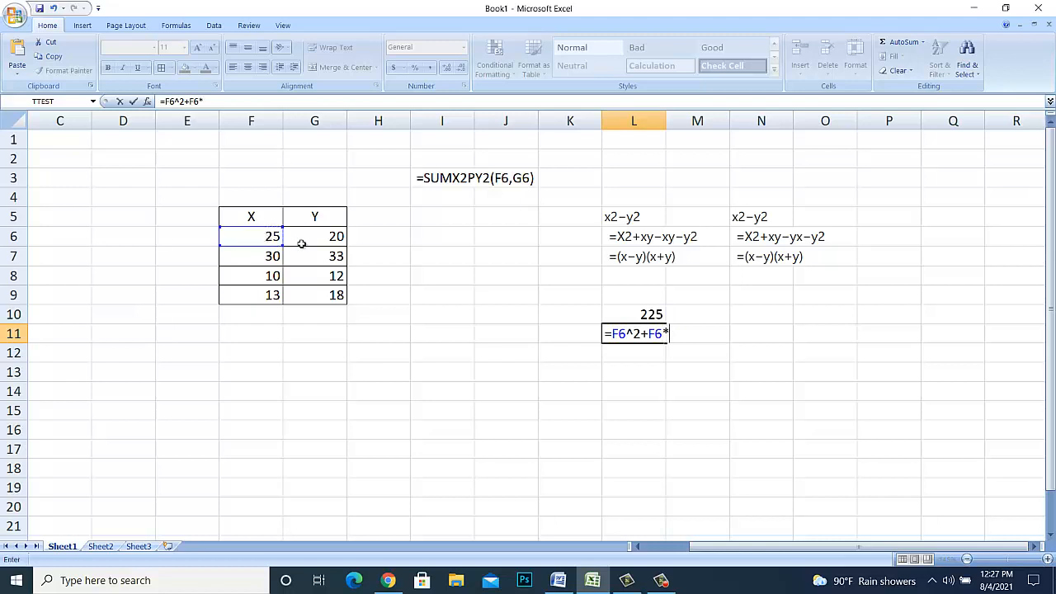
{"action": "left_click", "coordinate": [304, 237]}
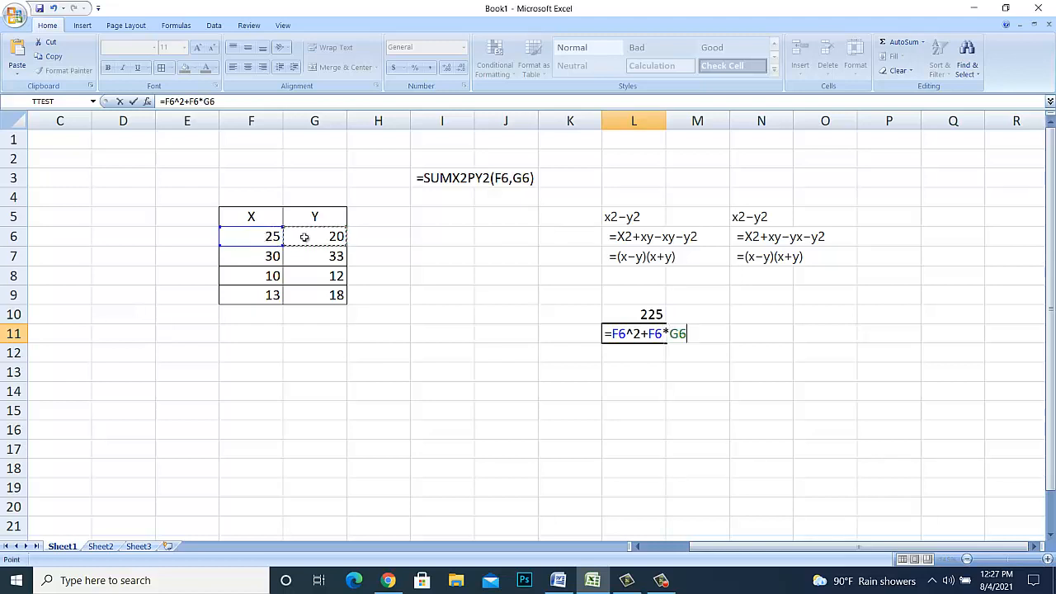
{"action": "type", "text": "-"}
{"action": "left_click", "coordinate": [262, 238]}
{"action": "type", "text": "*"}
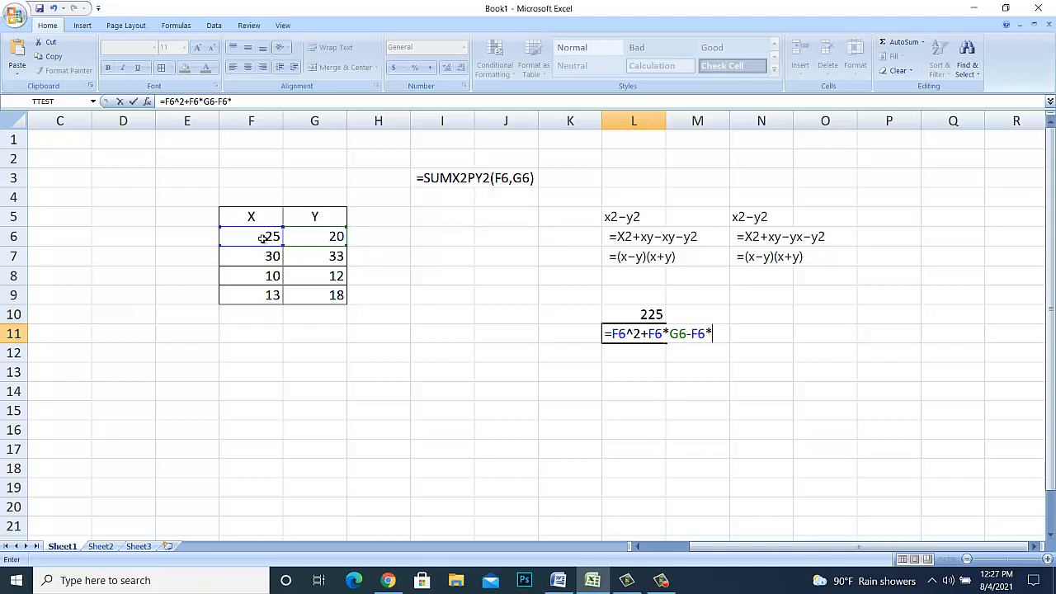
{"action": "left_click", "coordinate": [307, 235]}
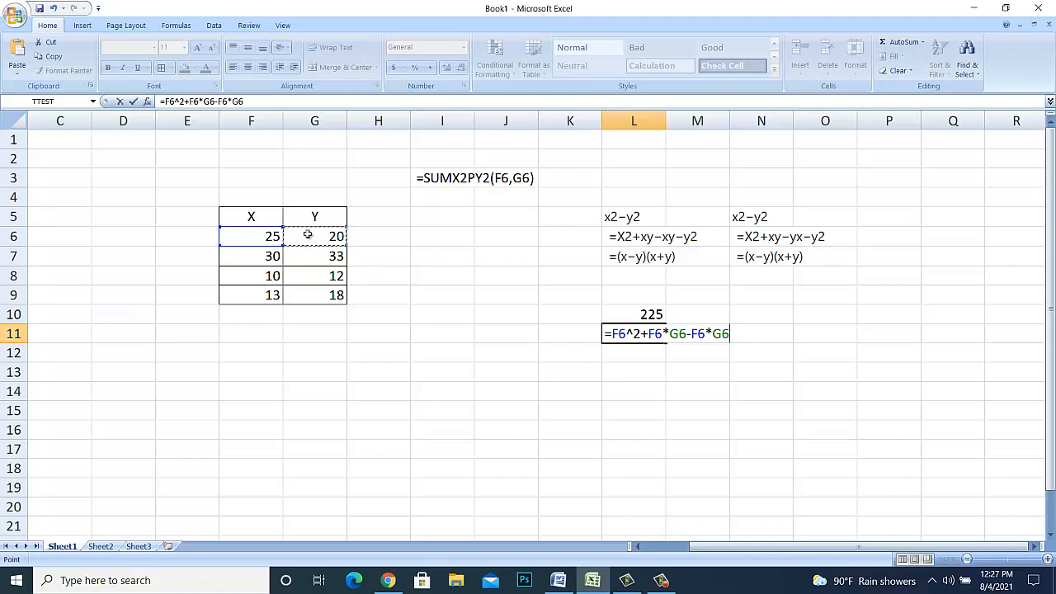
{"action": "type", "text": "-"}
{"action": "left_click", "coordinate": [303, 236]}
{"action": "type", "text": "^2"}
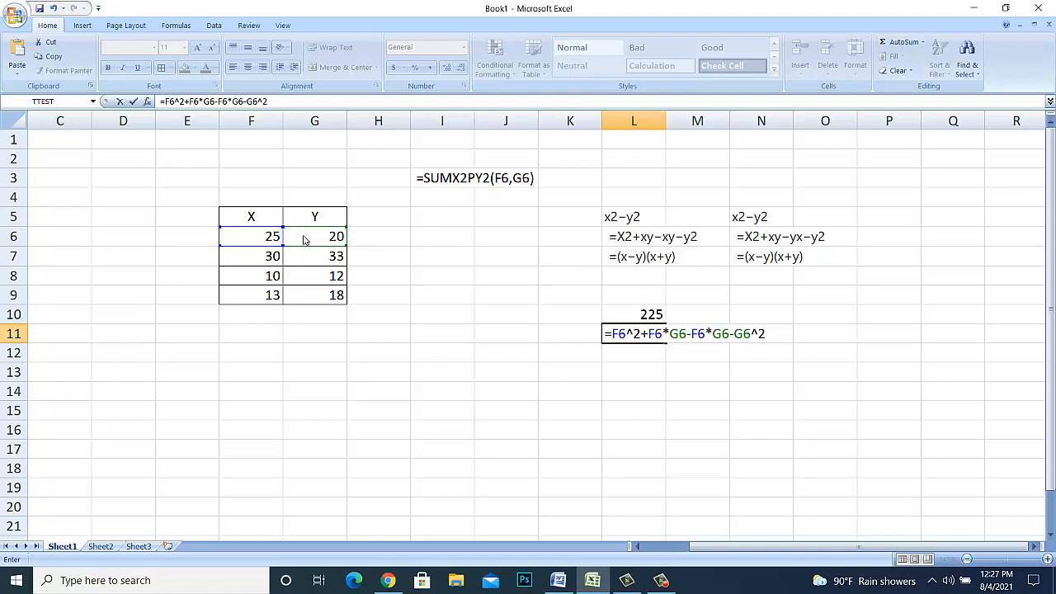
{"action": "key", "text": "Return"}
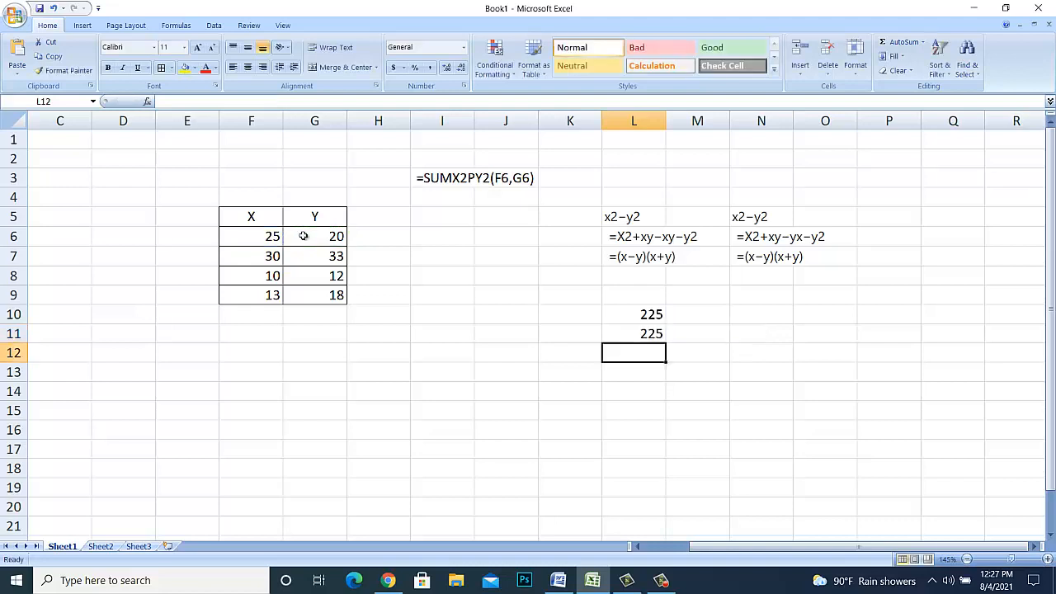
- Enter the factored form =(F6-G6)*(F6+G6) in L12, completing the checks for the first derivation
{"action": "type", "text": "="}
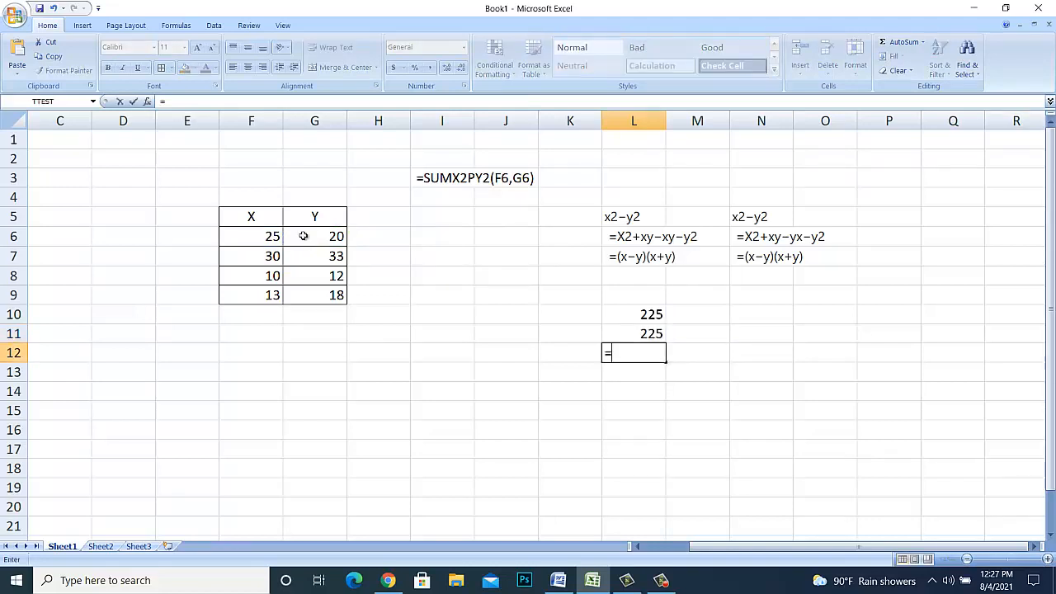
{"action": "type", "text": "("}
{"action": "left_click", "coordinate": [256, 237]}
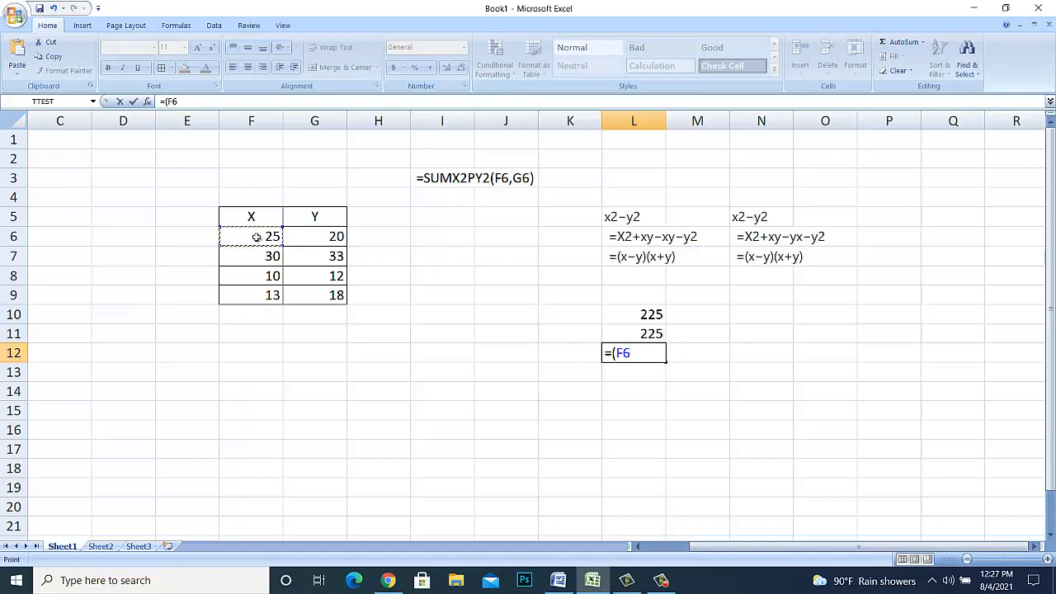
{"action": "type", "text": "-"}
{"action": "left_click", "coordinate": [307, 237]}
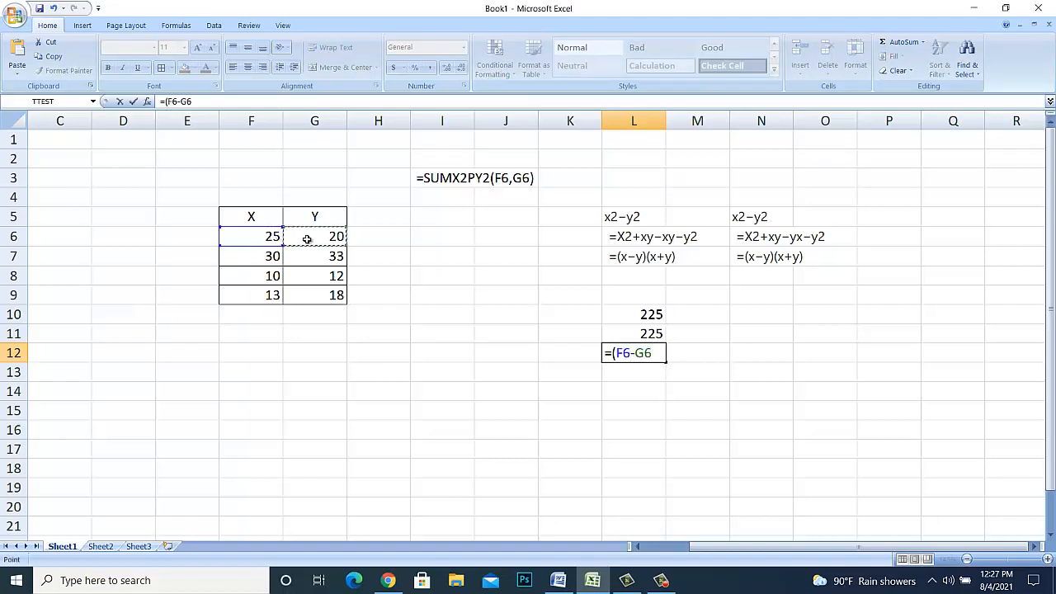
{"action": "type", "text": ")*"}
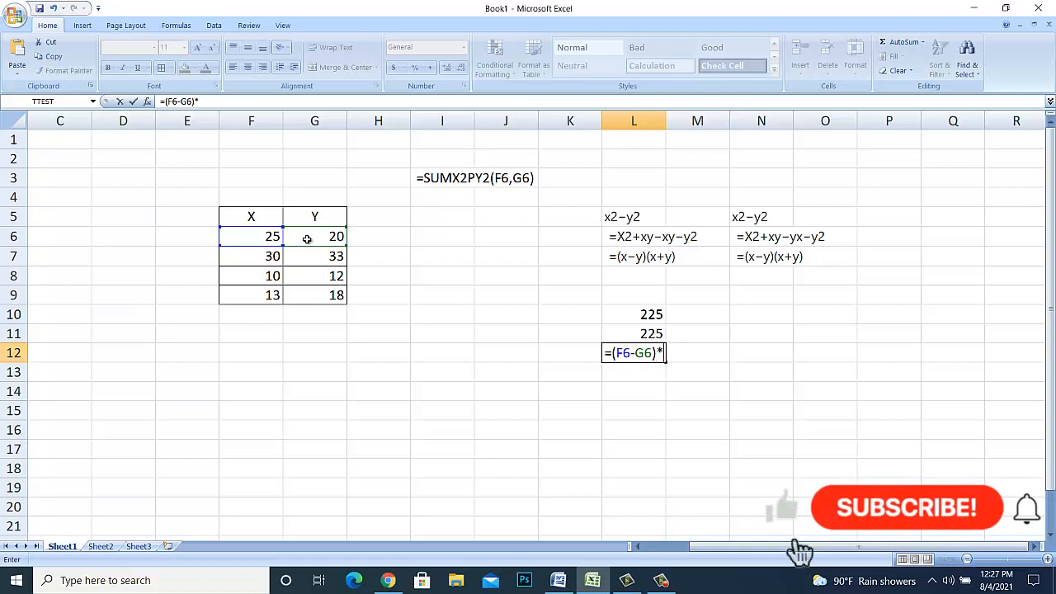
{"action": "type", "text": "("}
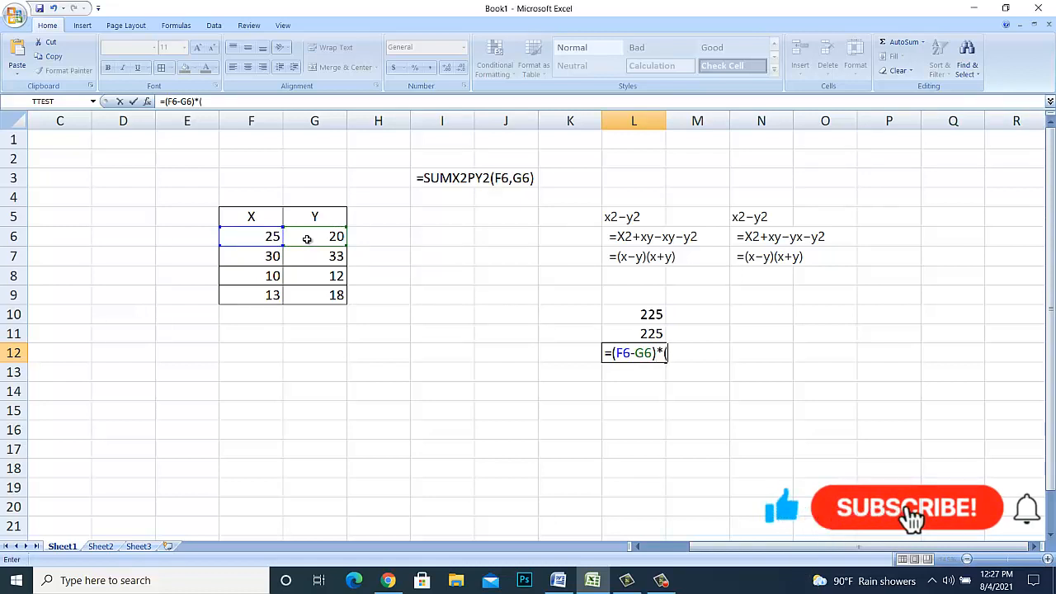
{"action": "left_click", "coordinate": [262, 236]}
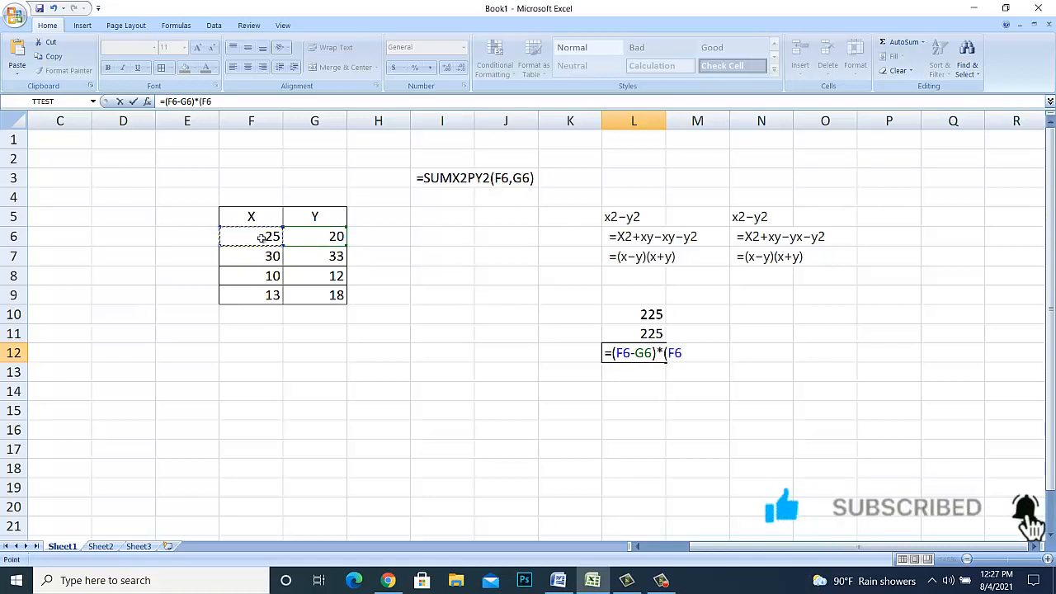
{"action": "type", "text": "+"}
{"action": "left_click", "coordinate": [307, 237]}
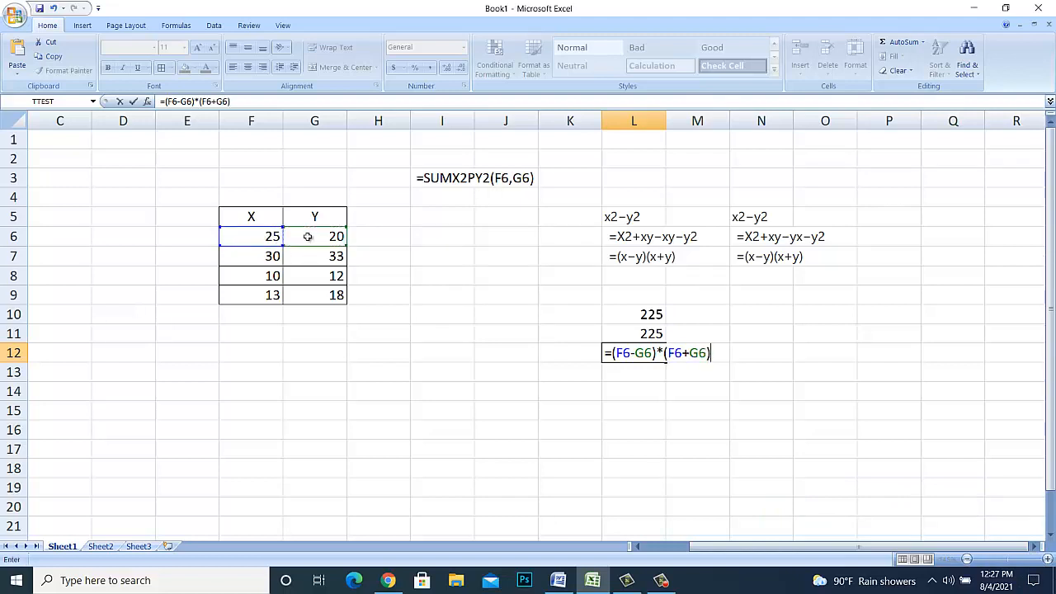
{"action": "type", "text": ")"}
{"action": "key", "text": "Return"}
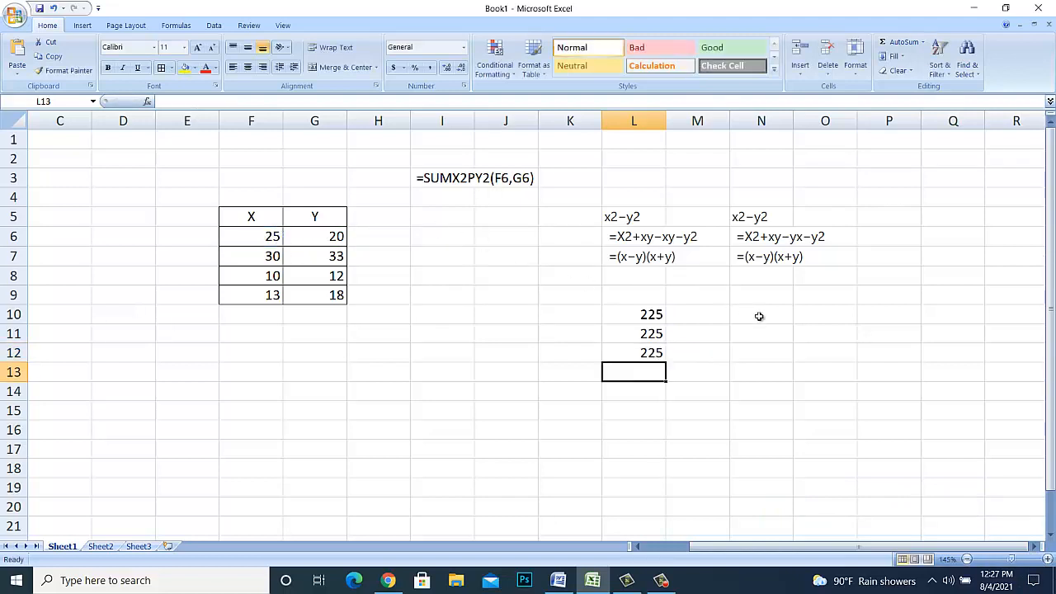
- Enter the difference of squares =F6^2-G6^2 in N10, below the second derivation
{"action": "left_click", "coordinate": [759, 315]}
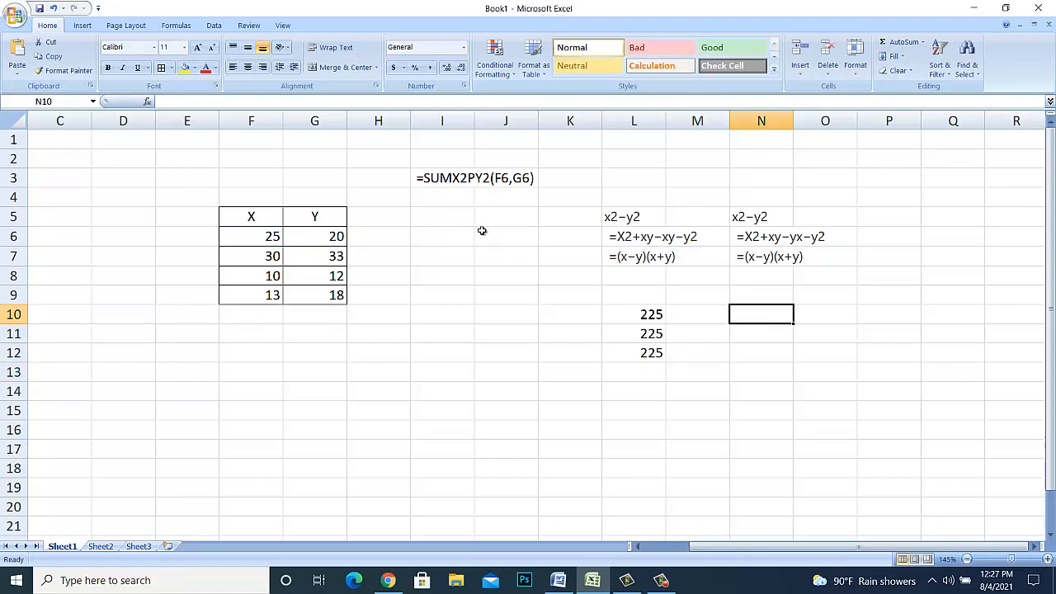
{"action": "type", "text": "="}
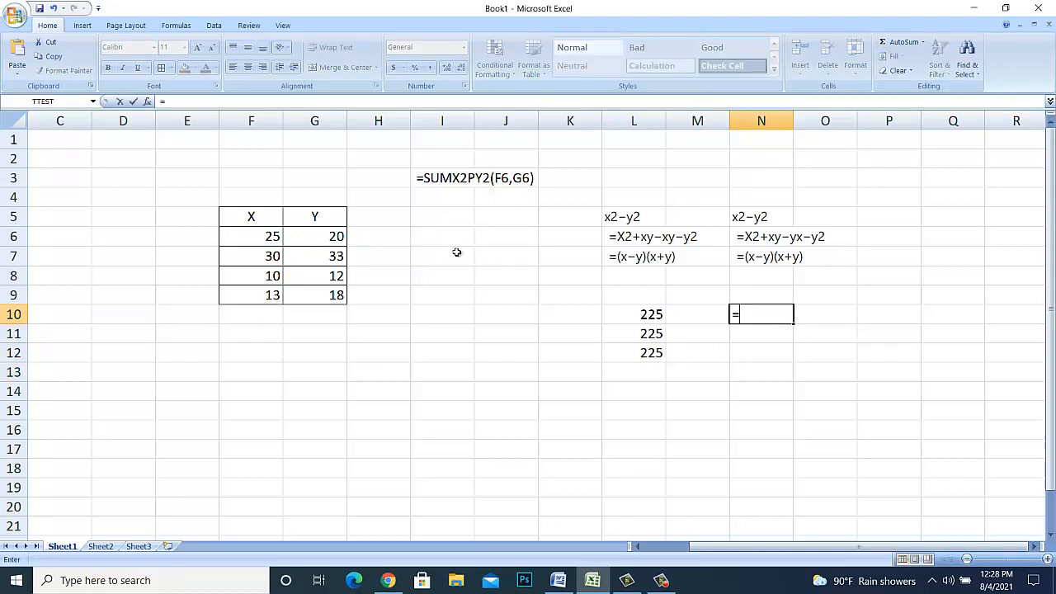
{"action": "left_click", "coordinate": [274, 237]}
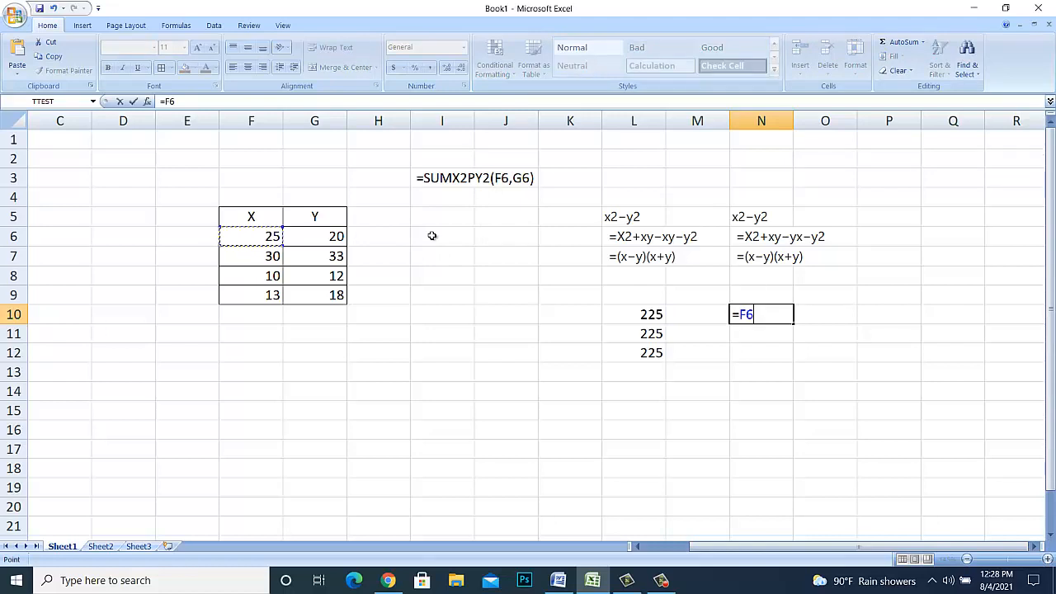
{"action": "type", "text": "^2-"}
{"action": "left_click", "coordinate": [318, 237]}
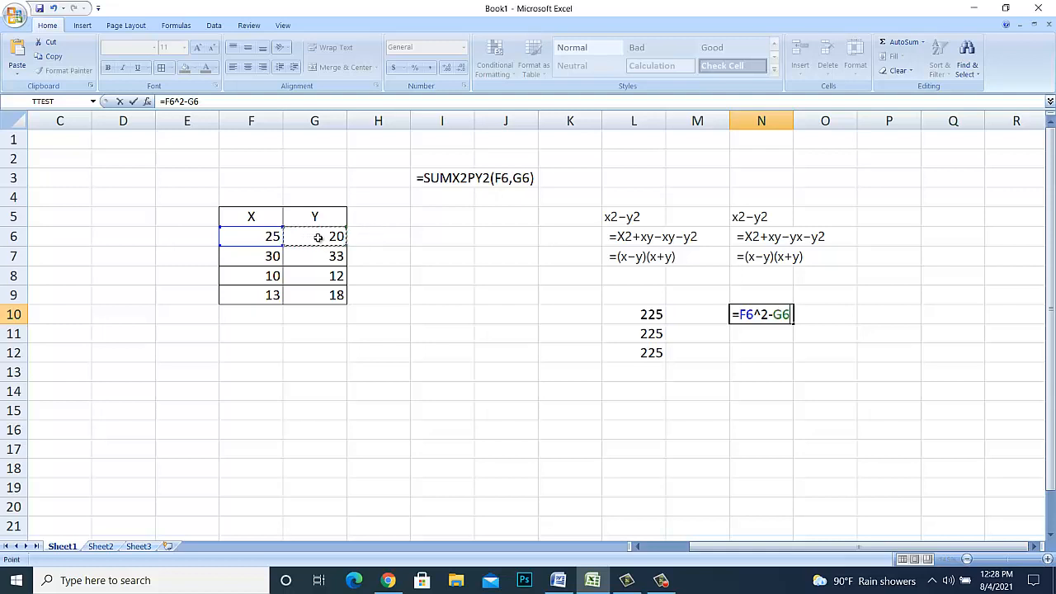
{"action": "type", "text": "^2"}
{"action": "key", "text": "Return"}
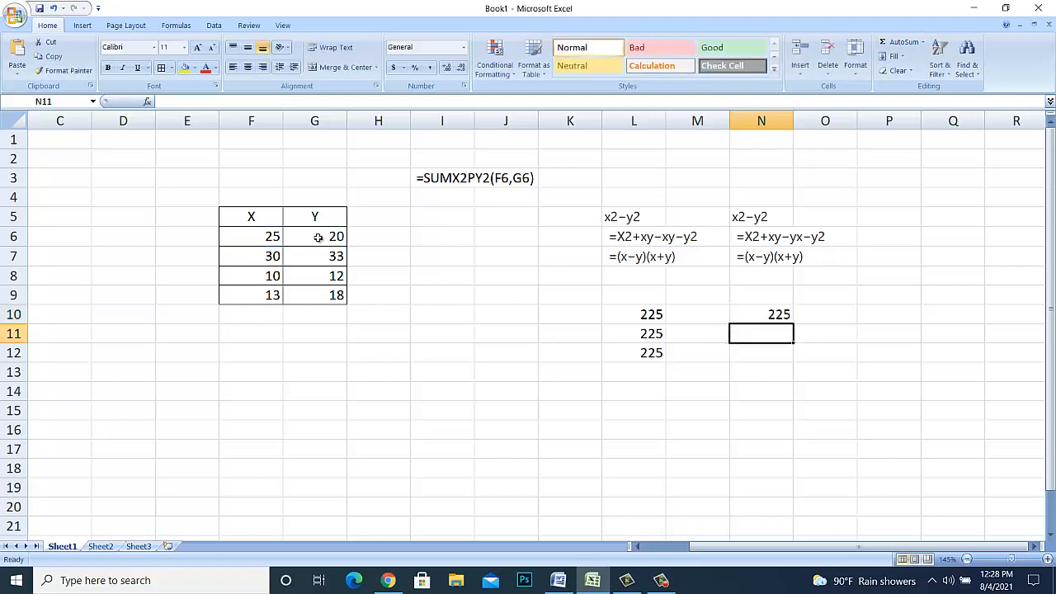
- Enter the second derivation's expanded form =F6^2+F6*G6-G6*F6-G6^2 in N11
{"action": "type", "text": "="}
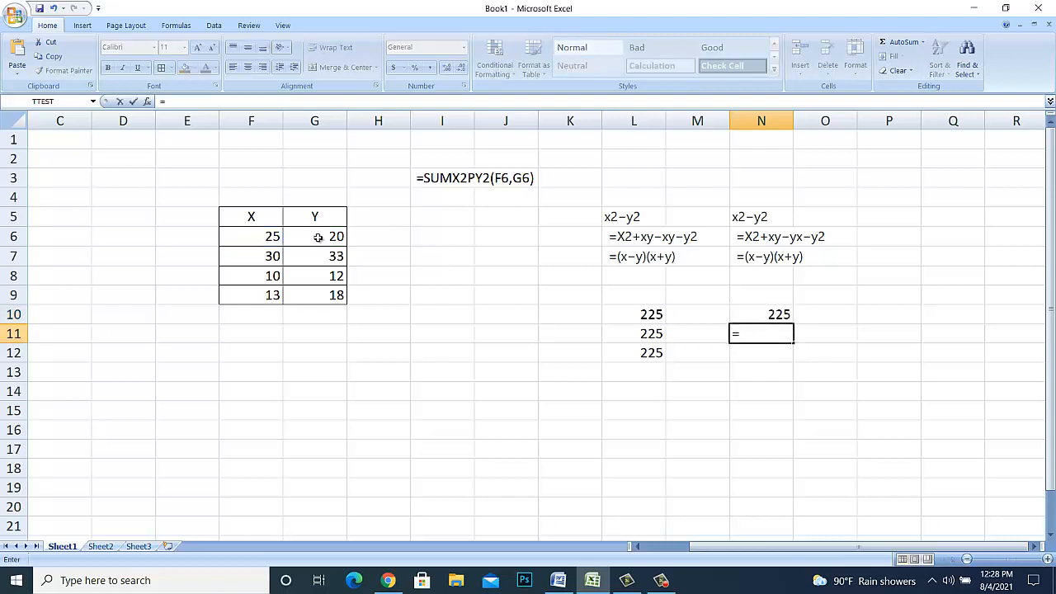
{"action": "left_click", "coordinate": [273, 237]}
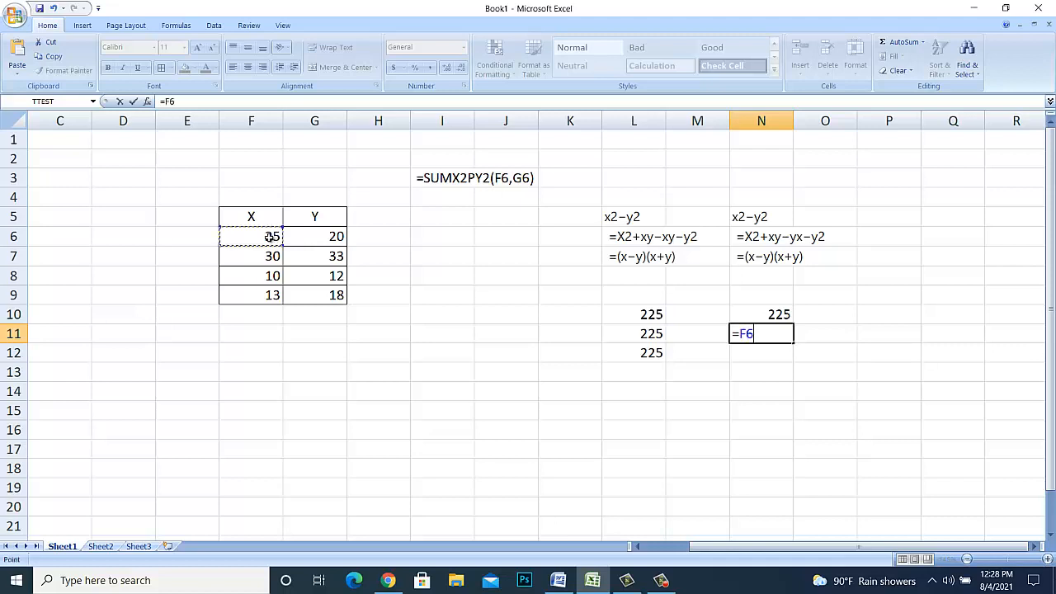
{"action": "type", "text": "^2+"}
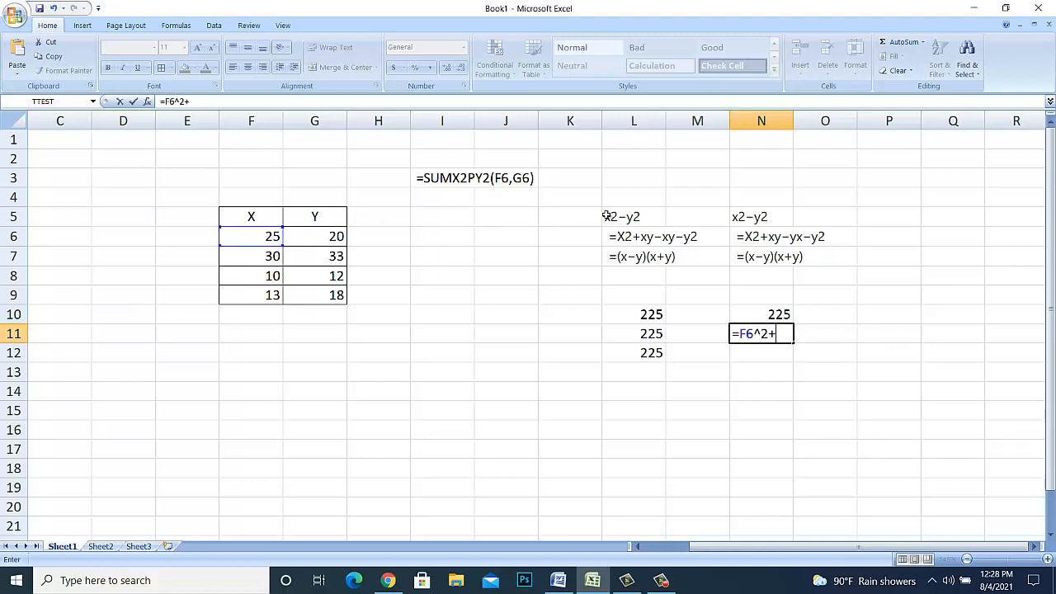
{"action": "left_click", "coordinate": [260, 239]}
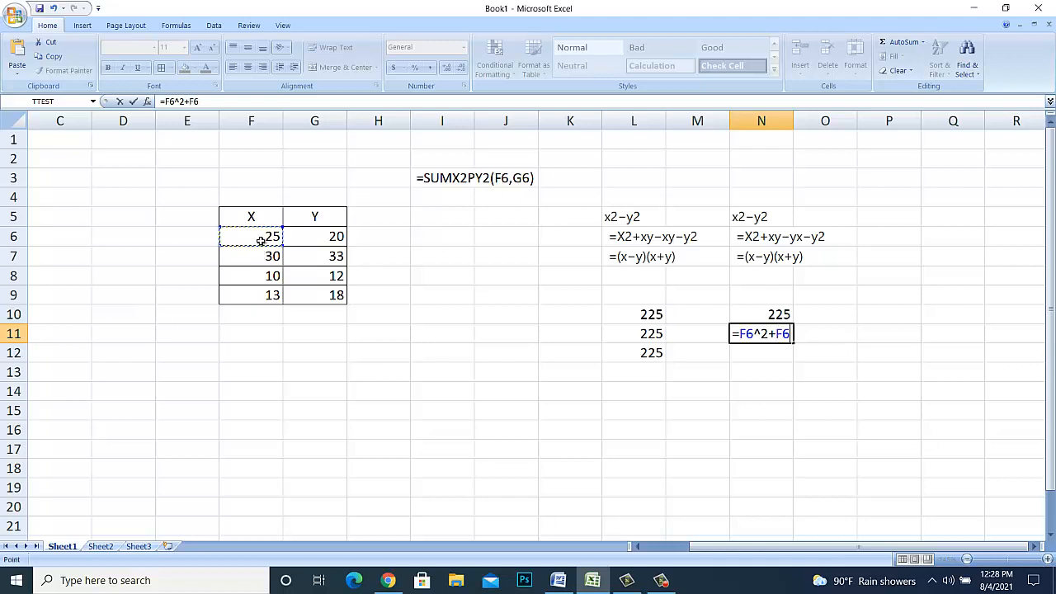
{"action": "type", "text": "*"}
{"action": "left_click", "coordinate": [310, 235]}
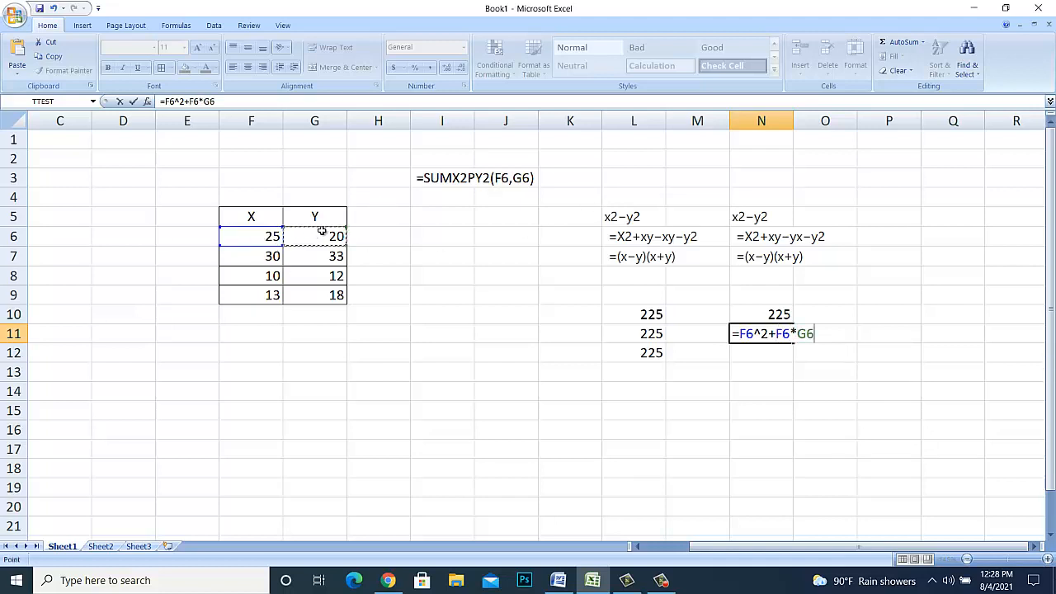
{"action": "type", "text": "-"}
{"action": "left_click", "coordinate": [323, 238]}
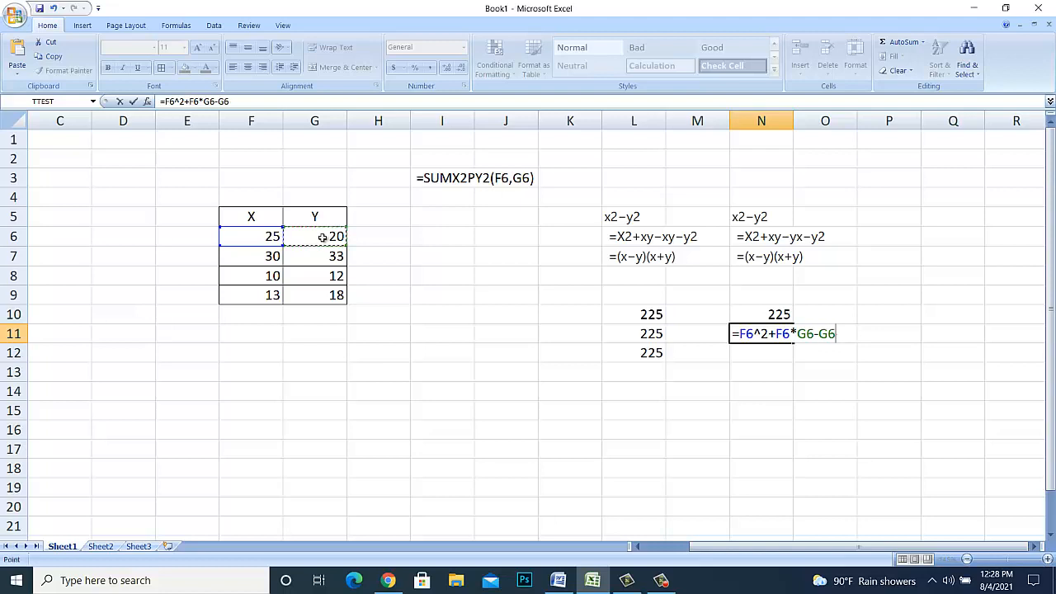
{"action": "type", "text": "*"}
{"action": "left_click", "coordinate": [253, 239]}
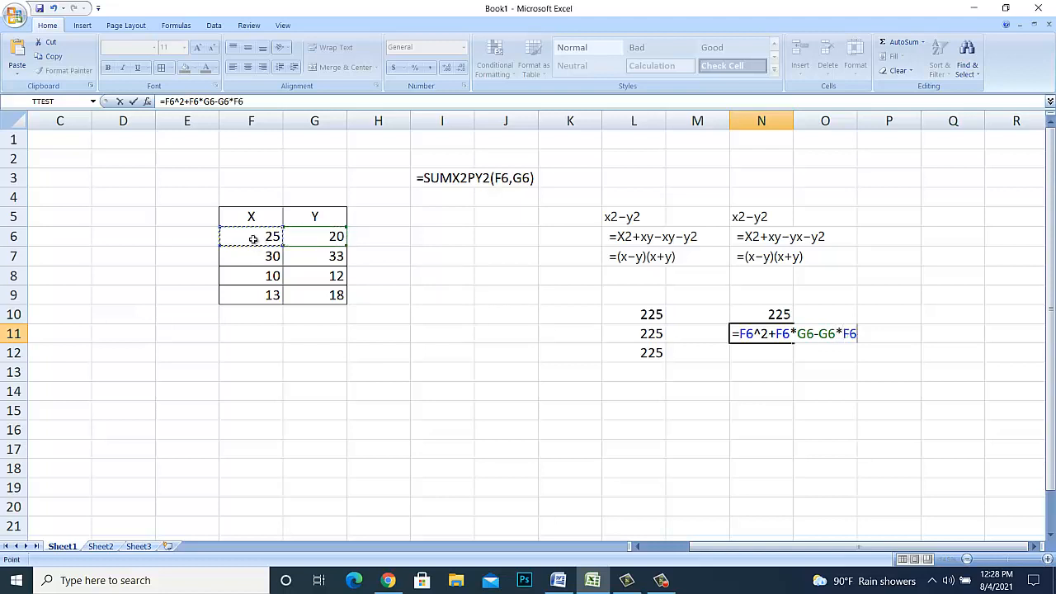
{"action": "type", "text": "-"}
{"action": "left_click", "coordinate": [306, 243]}
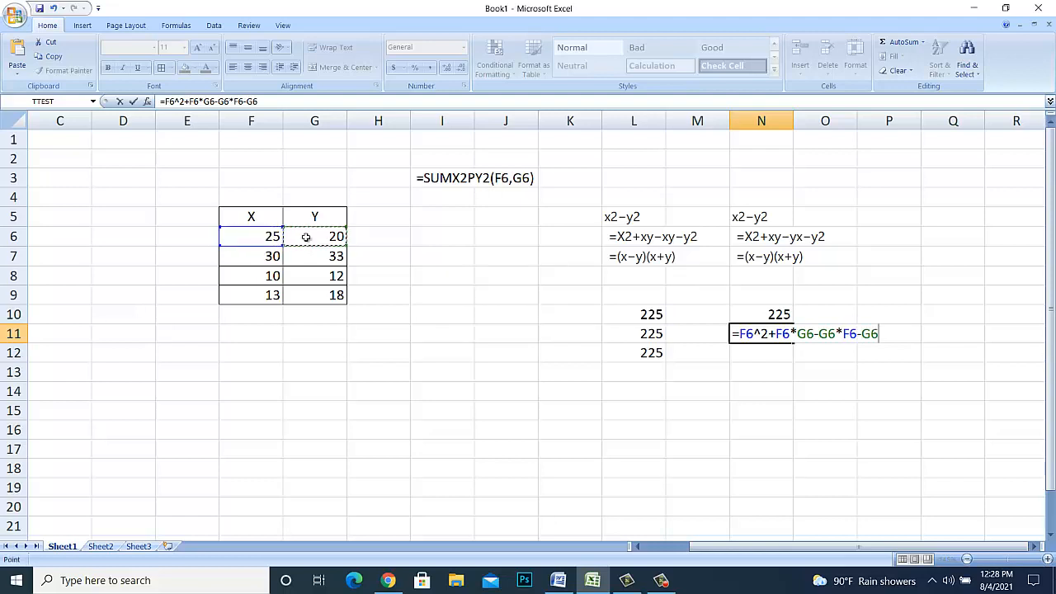
{"action": "type", "text": "^2"}
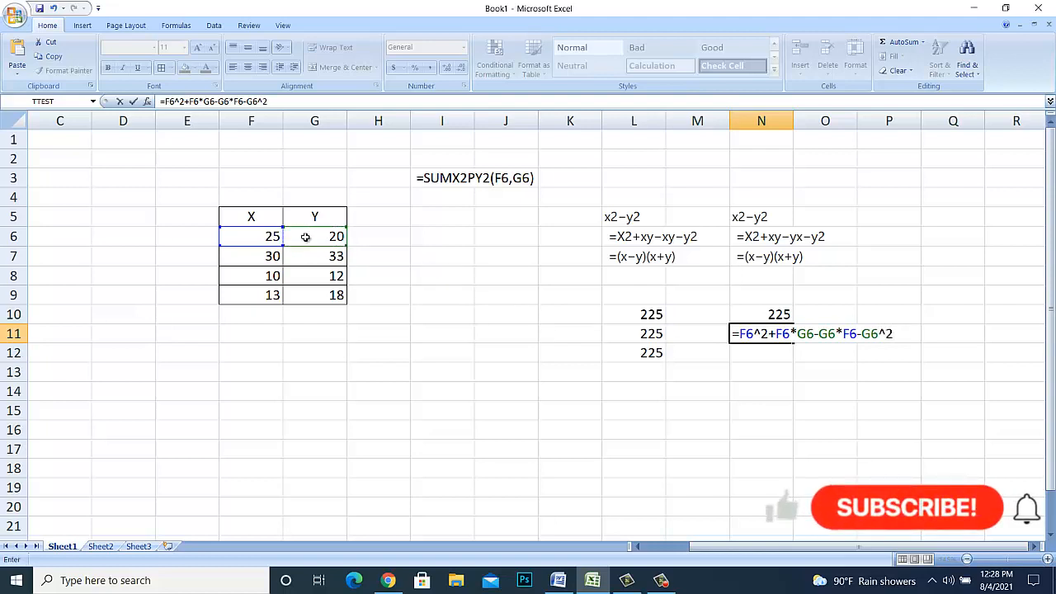
{"action": "key", "text": "Return"}
- Enter the factored form =(F6-G6)*(F6+G6) in N12 to complete the second derivation's checks
{"action": "type", "text": "="}
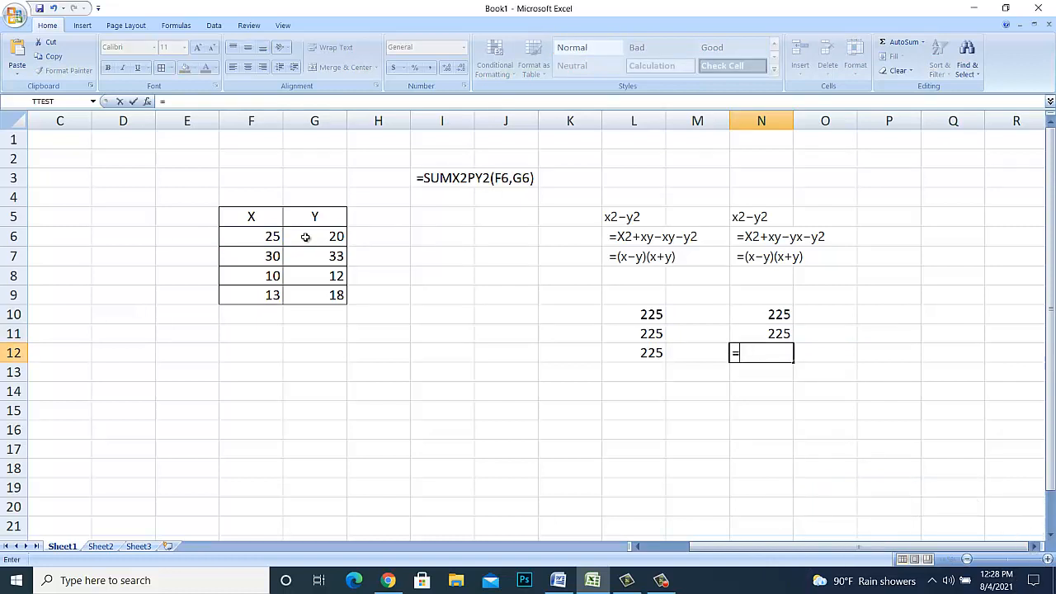
{"action": "type", "text": "("}
{"action": "left_click", "coordinate": [269, 236]}
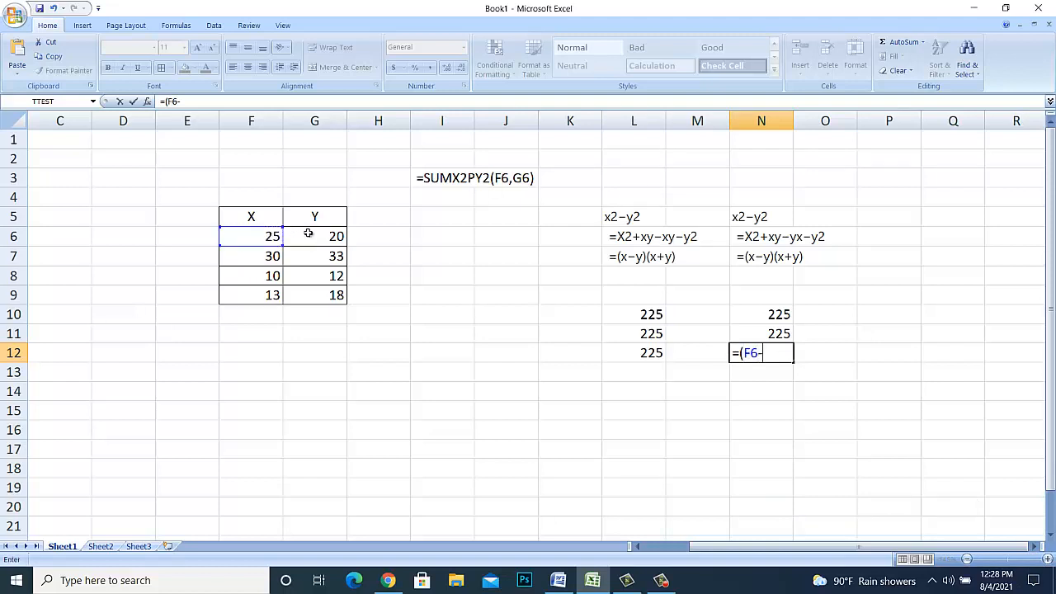
{"action": "left_click", "coordinate": [310, 233]}
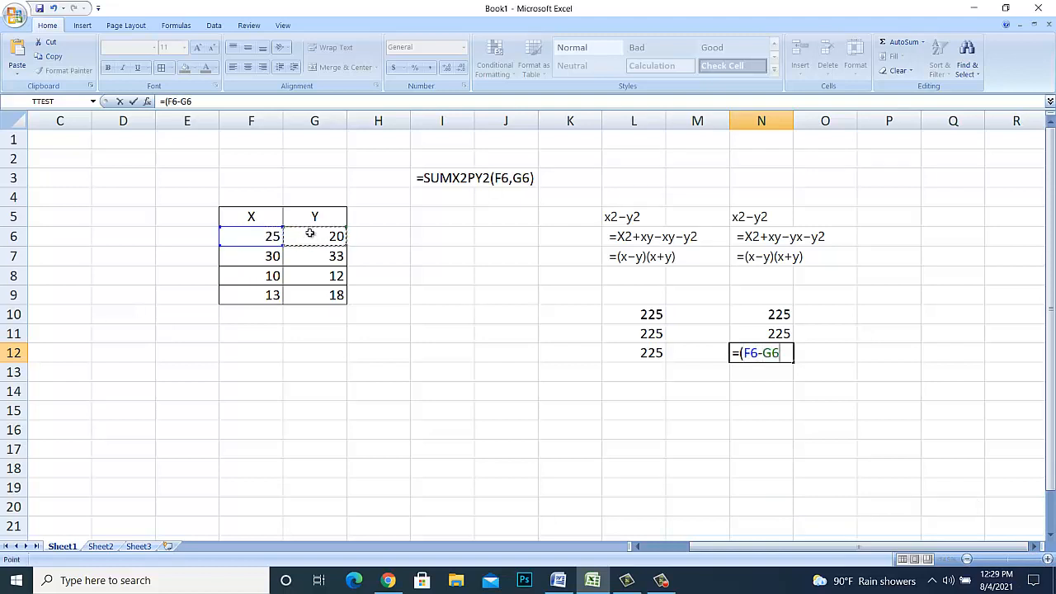
{"action": "type", "text": ")*("}
{"action": "left_click", "coordinate": [271, 236]}
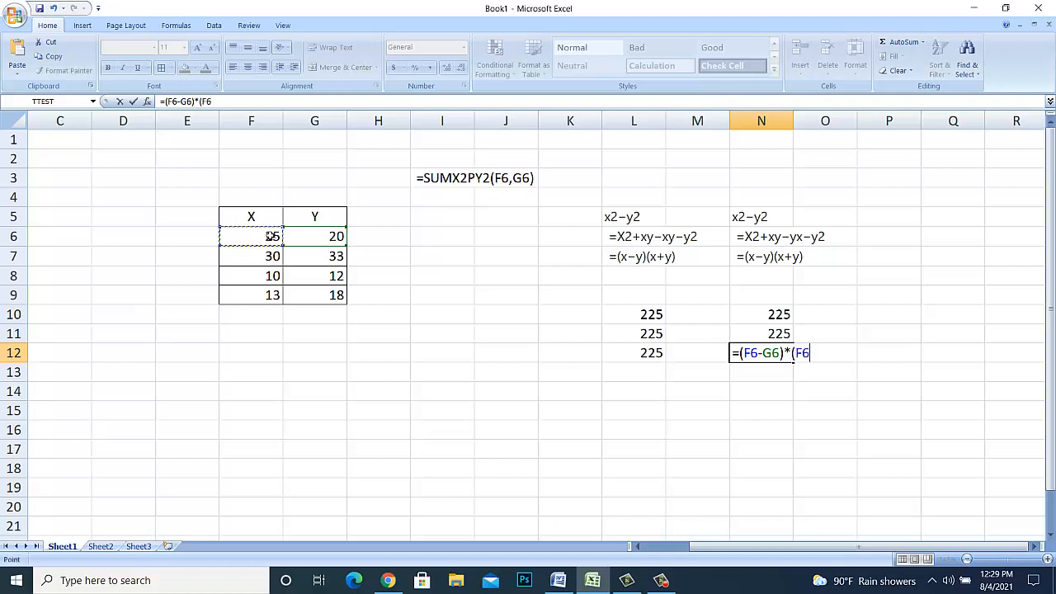
{"action": "type", "text": "+"}
{"action": "left_click", "coordinate": [312, 236]}
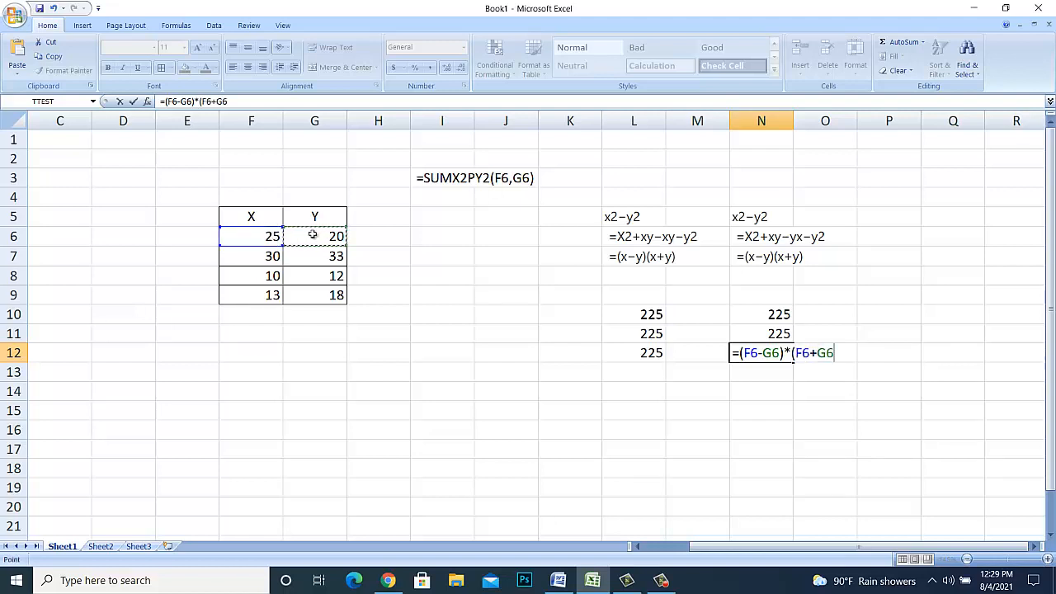
{"action": "type", "text": ")"}
{"action": "key", "text": "Return"}
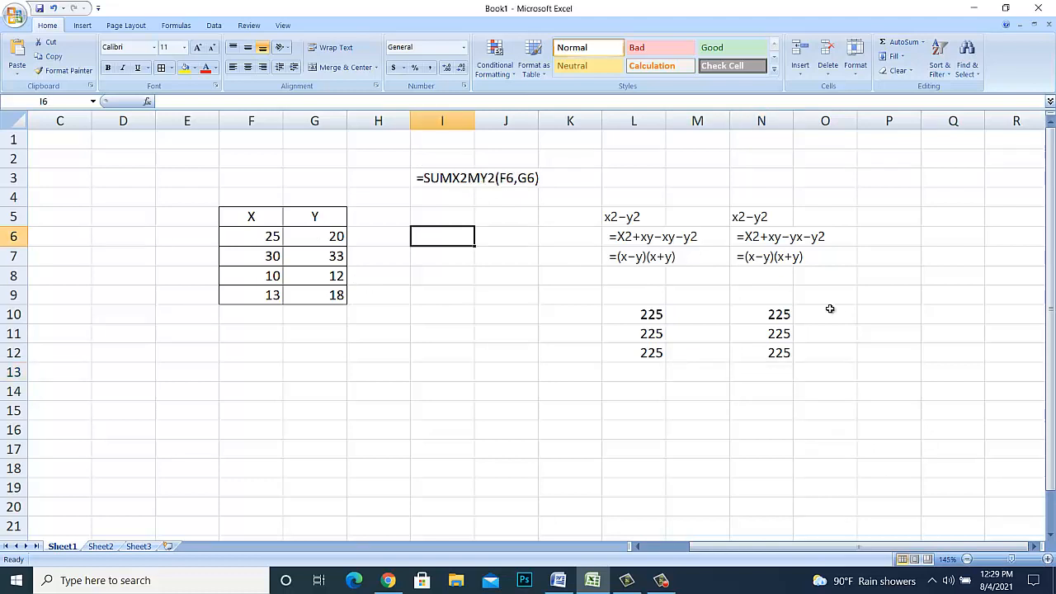
- Enter =SUMX2MY2(F6,G6) in I6 and fill the formula down through I9
{"action": "type", "text": "="}
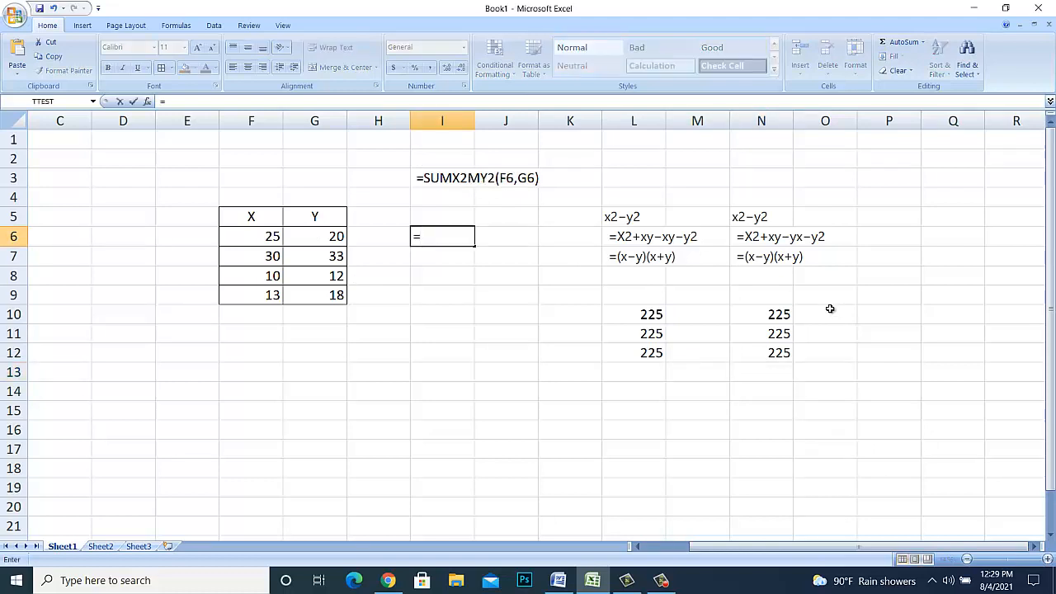
{"action": "type", "text": "su"}
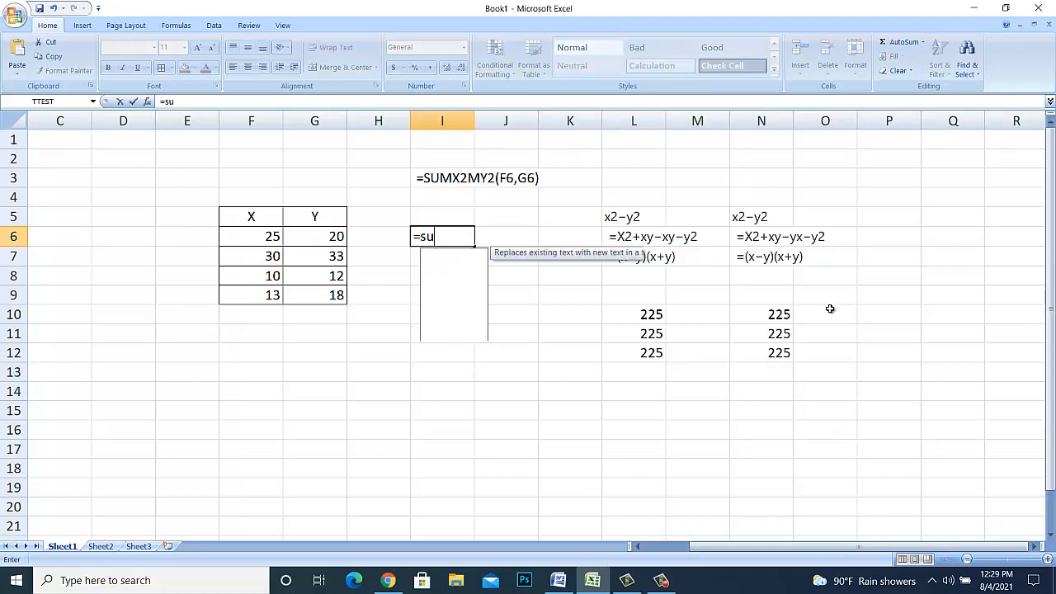
{"action": "type", "text": "mx"}
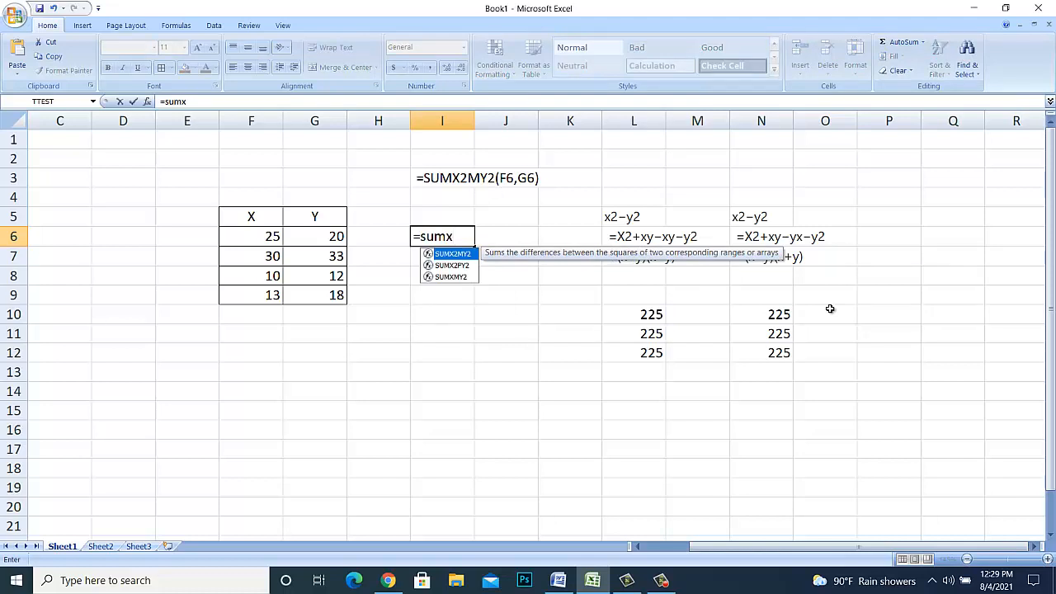
{"action": "type", "text": "2"}
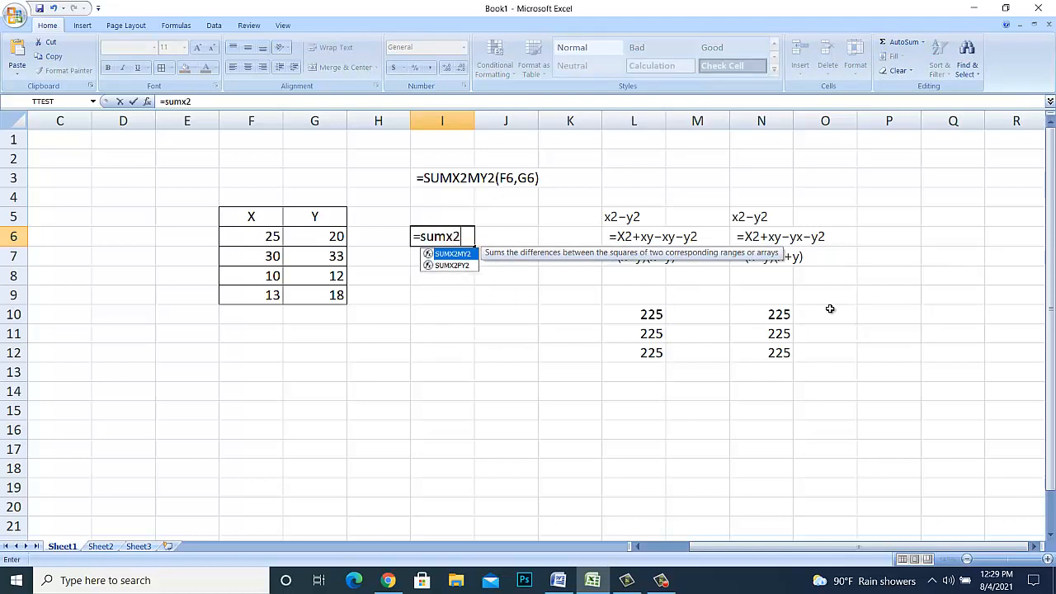
{"action": "type", "text": "m"}
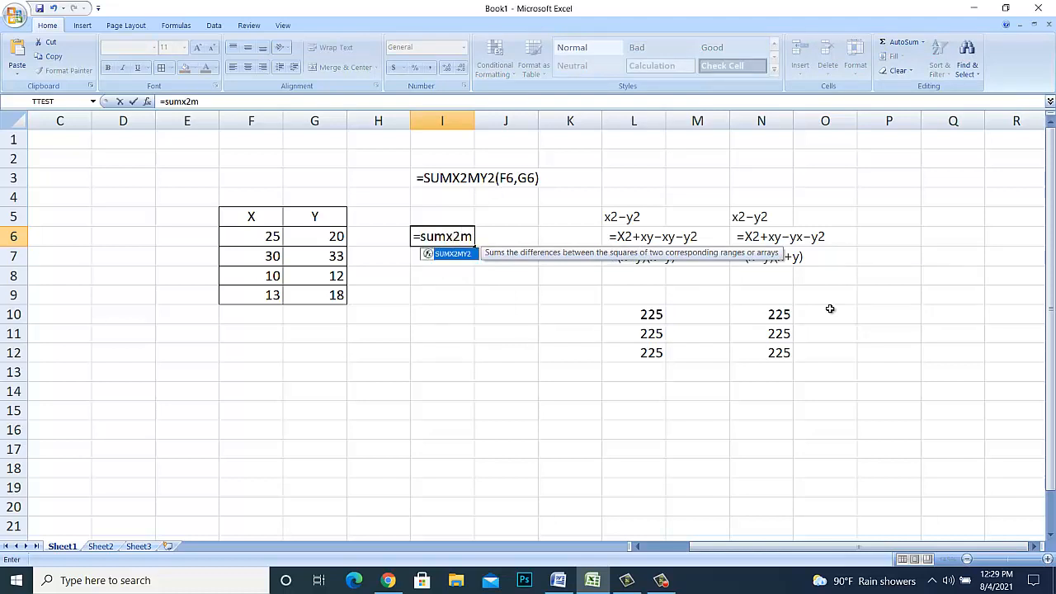
{"action": "type", "text": "y2("}
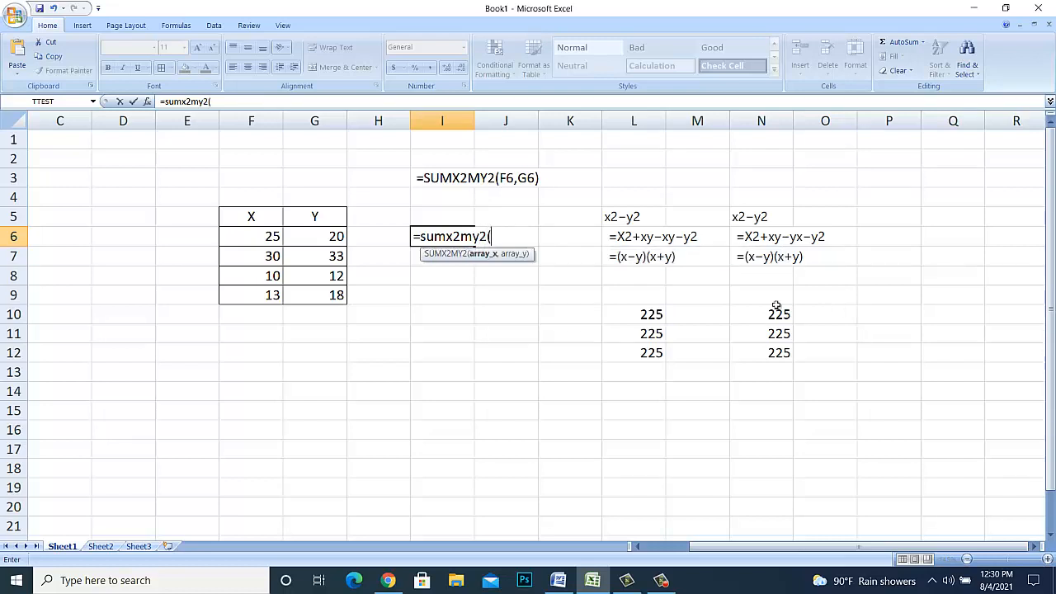
{"action": "left_click", "coordinate": [262, 237]}
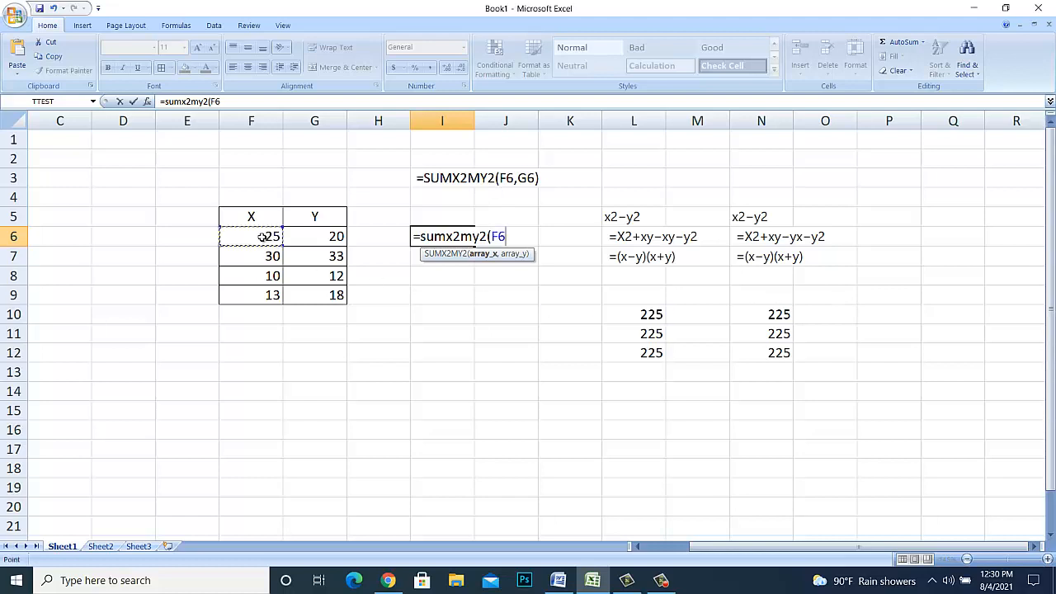
{"action": "type", "text": ","}
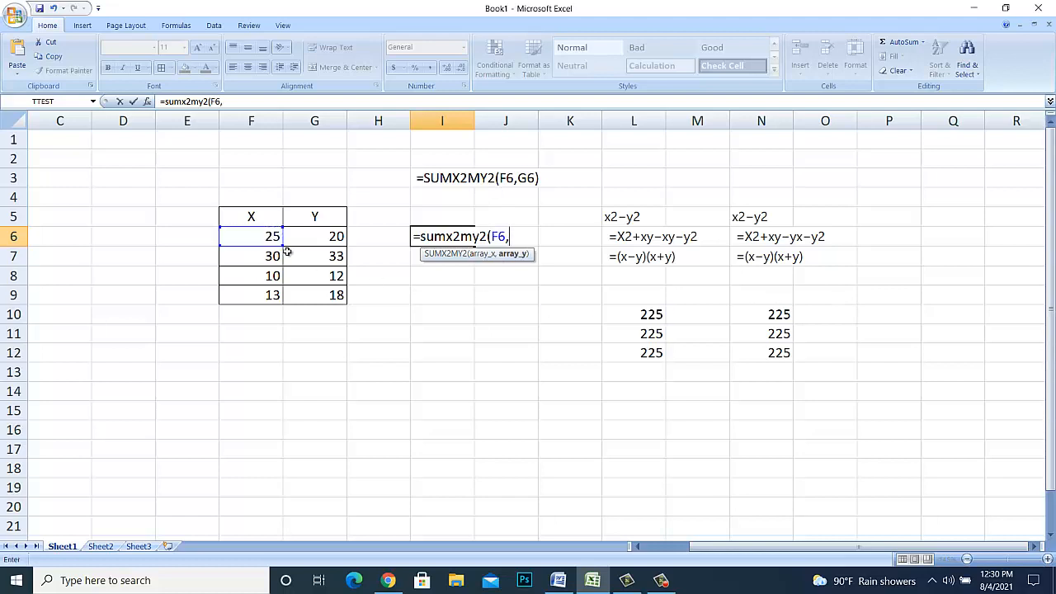
{"action": "left_click", "coordinate": [327, 238]}
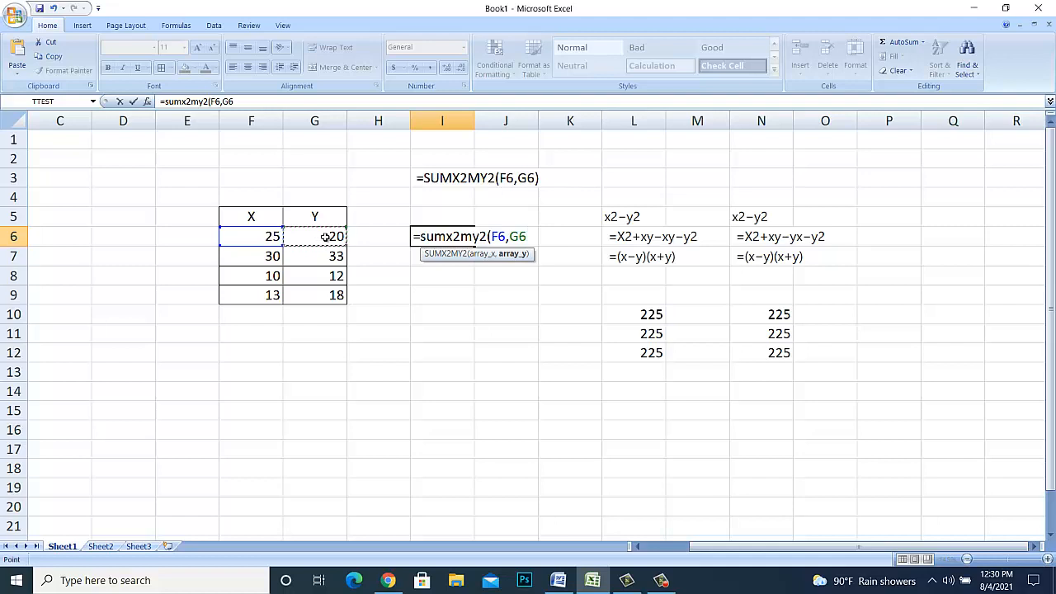
{"action": "type", "text": ")"}
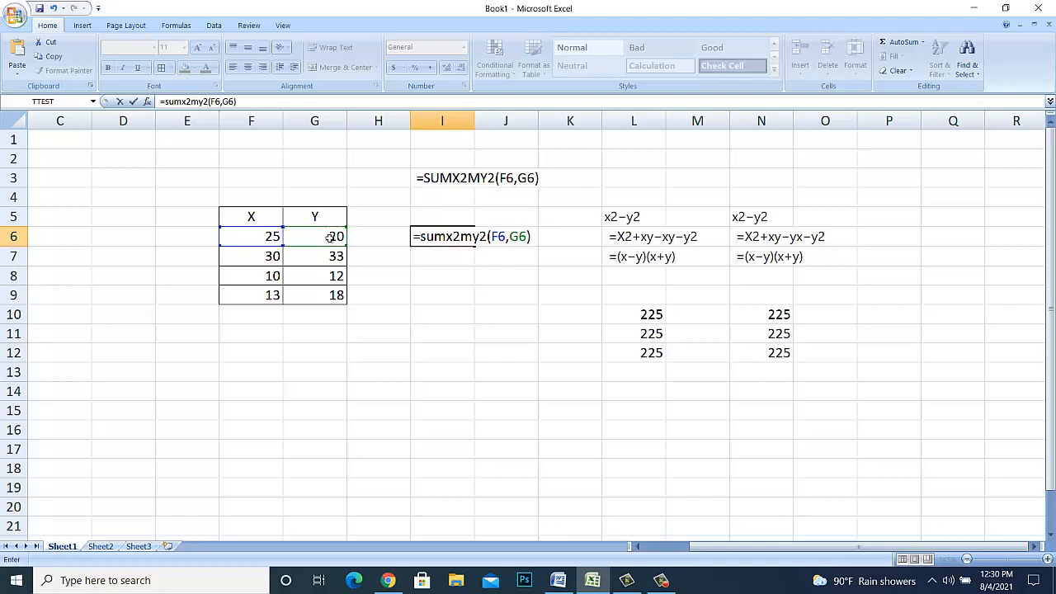
{"action": "key", "text": "Return"}
{"action": "left_click", "coordinate": [467, 238]}
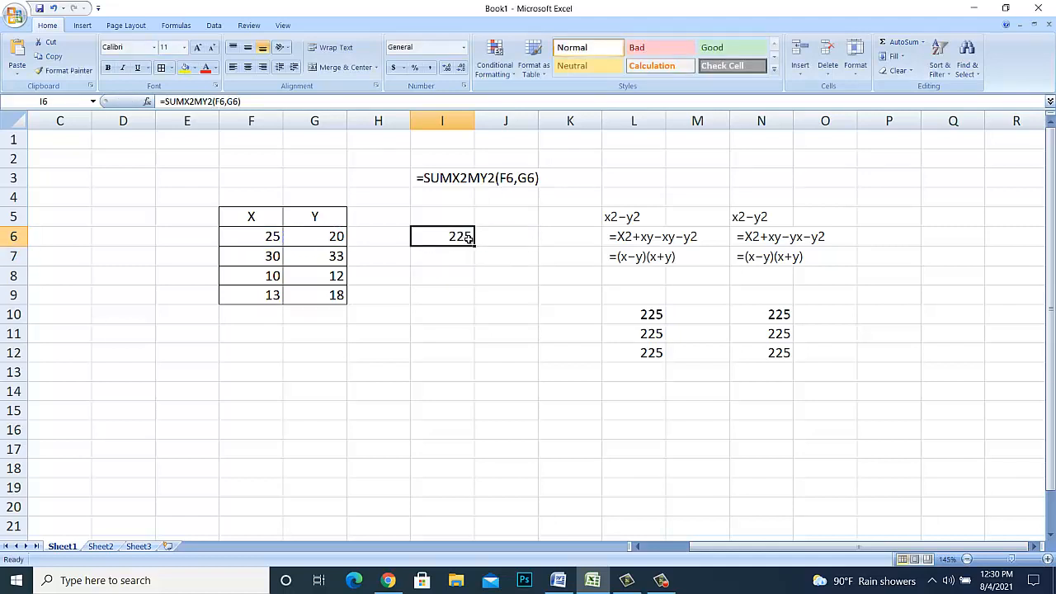
{"action": "left_click_drag", "start_coordinate": [474, 246], "coordinate": [472, 303]}
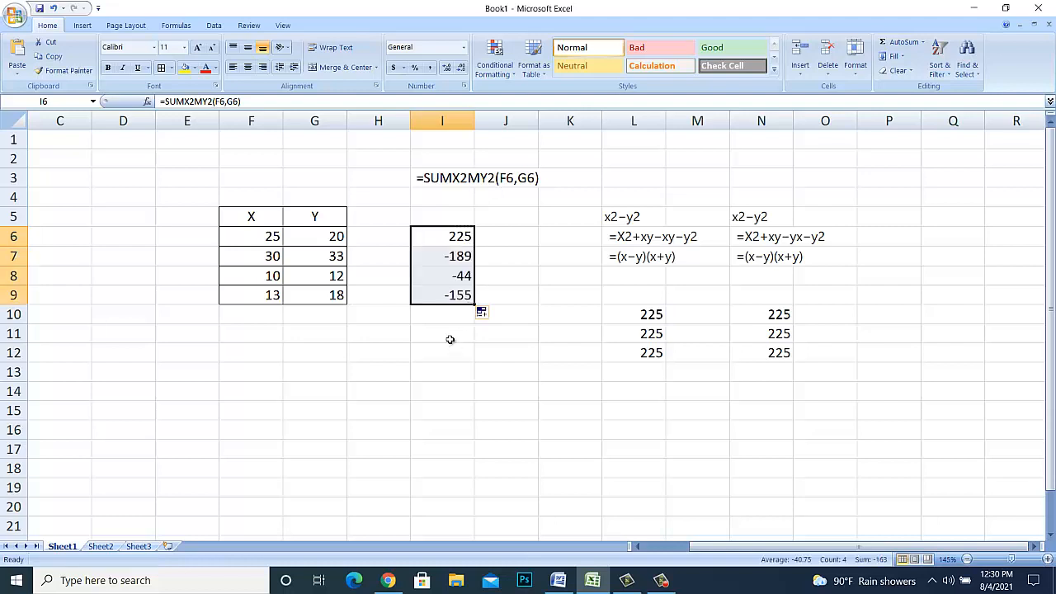
- Enter =SUMX2MY2(F6:F9,G6:G9) in I11 to sum the differences of squares over the full X and Y ranges
{"action": "left_click", "coordinate": [447, 334]}
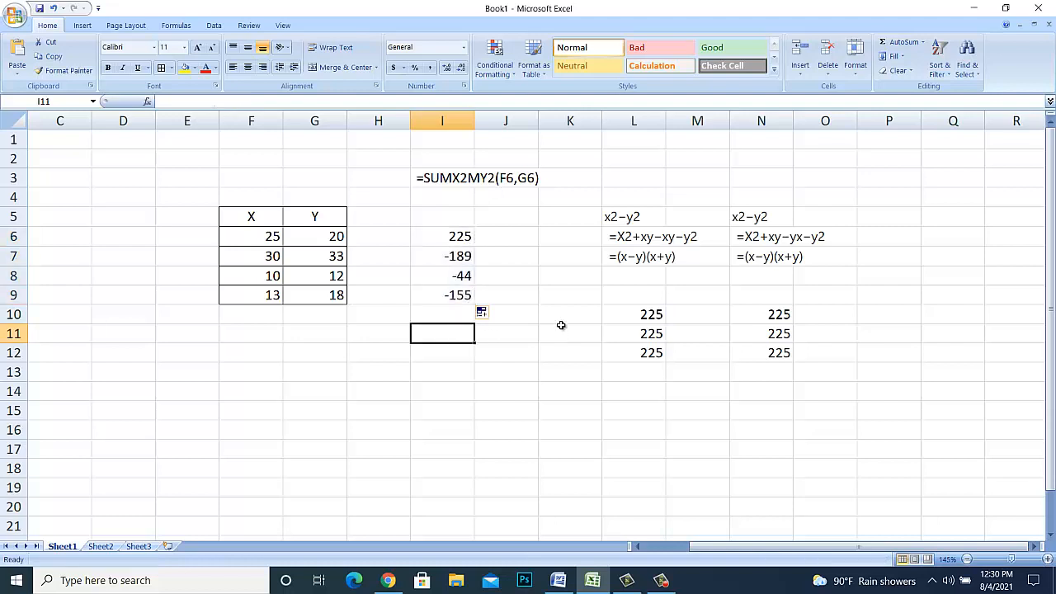
{"action": "type", "text": "="}
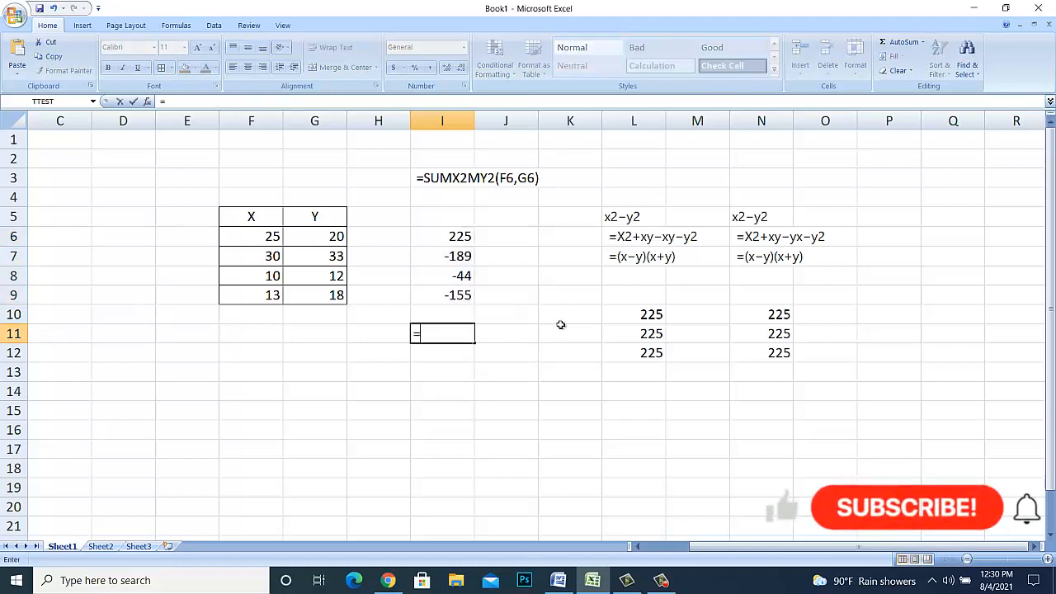
{"action": "type", "text": "sum"}
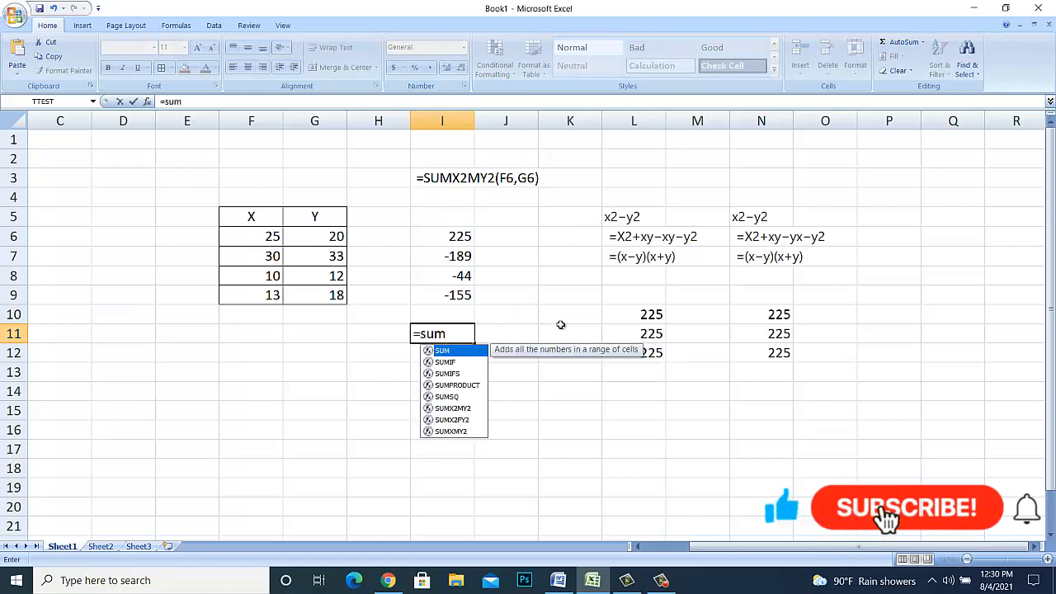
{"action": "type", "text": "x2"}
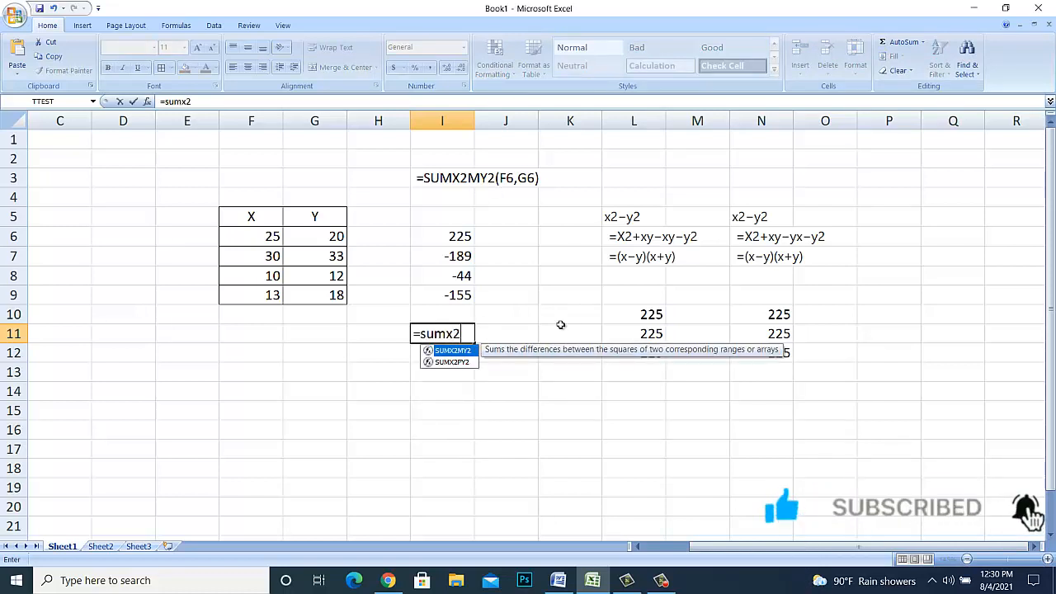
{"action": "type", "text": "m"}
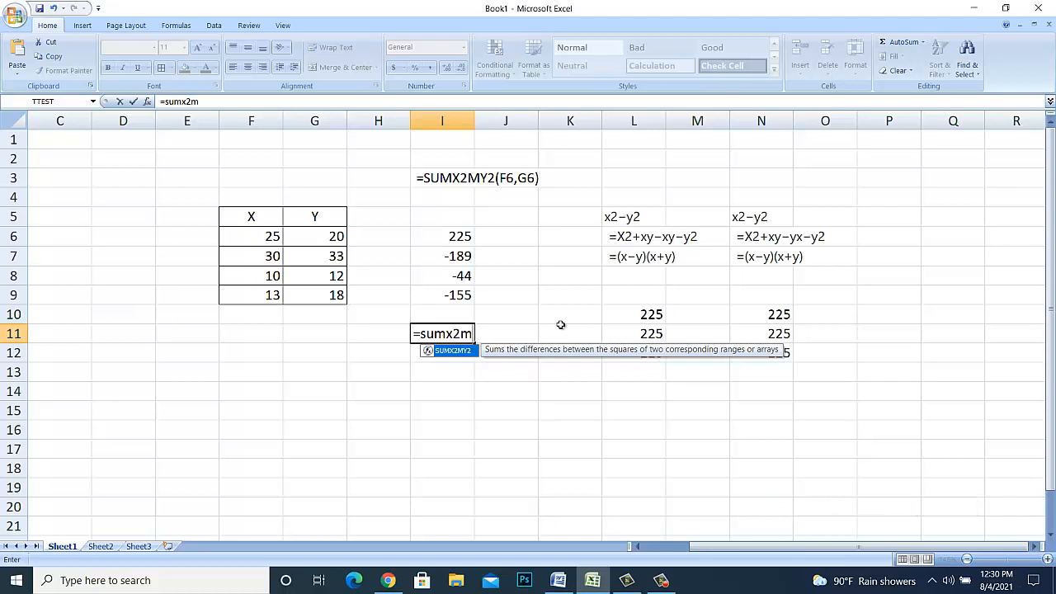
{"action": "type", "text": "y2("}
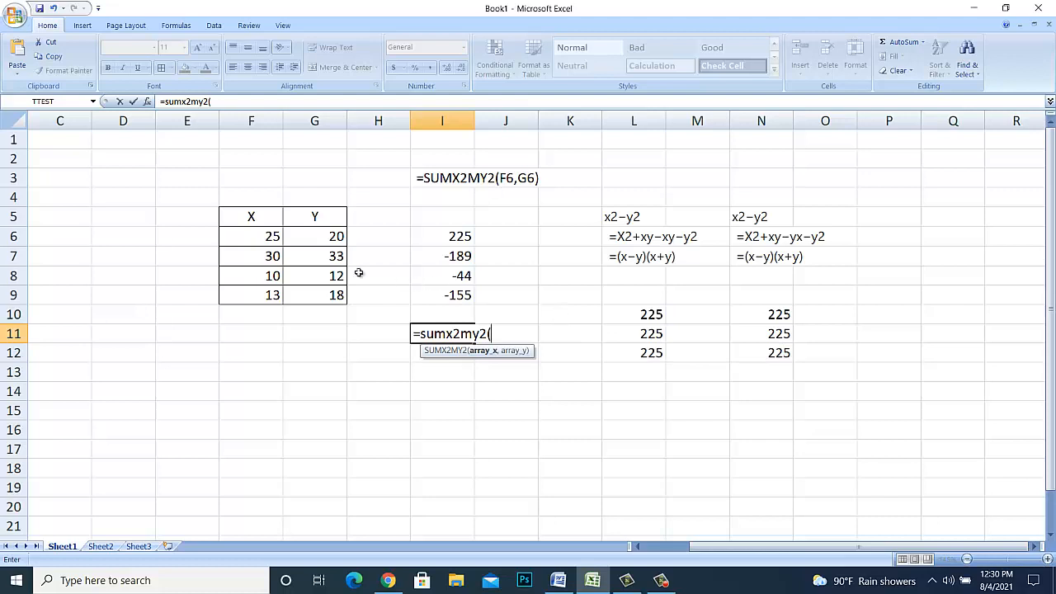
{"action": "left_click", "coordinate": [259, 240]}
{"action": "left_click_drag", "start_coordinate": [260, 240], "coordinate": [252, 297]}
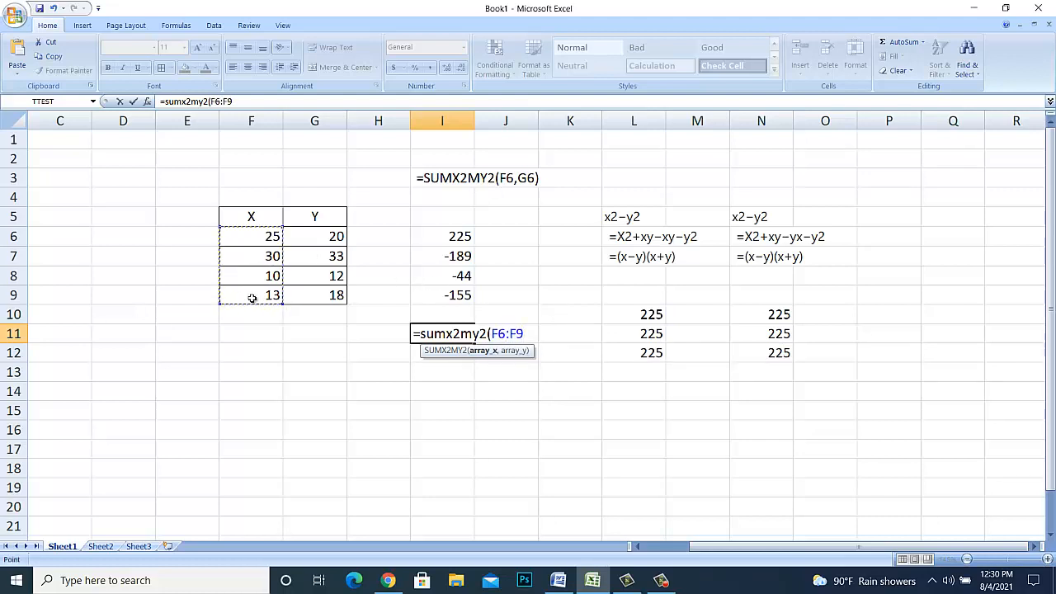
{"action": "type", "text": ","}
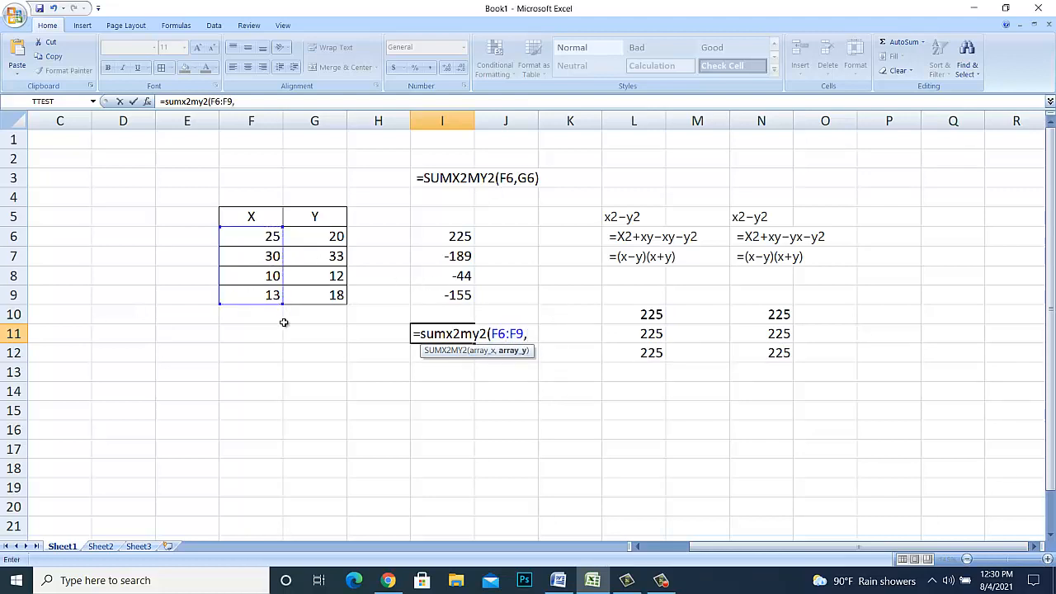
{"action": "left_click_drag", "start_coordinate": [322, 236], "coordinate": [314, 302]}
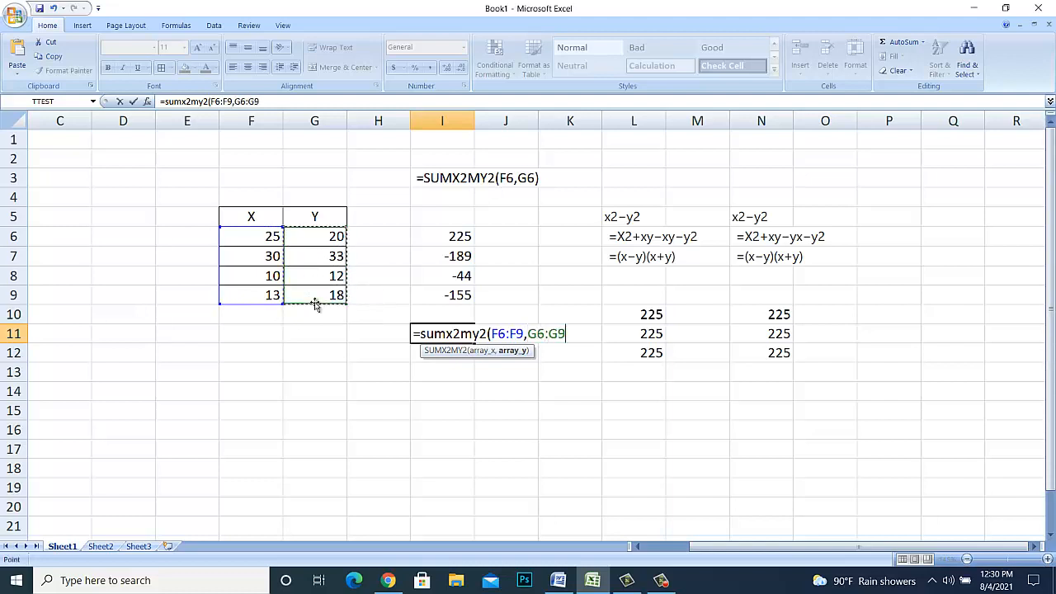
{"action": "type", "text": ")"}
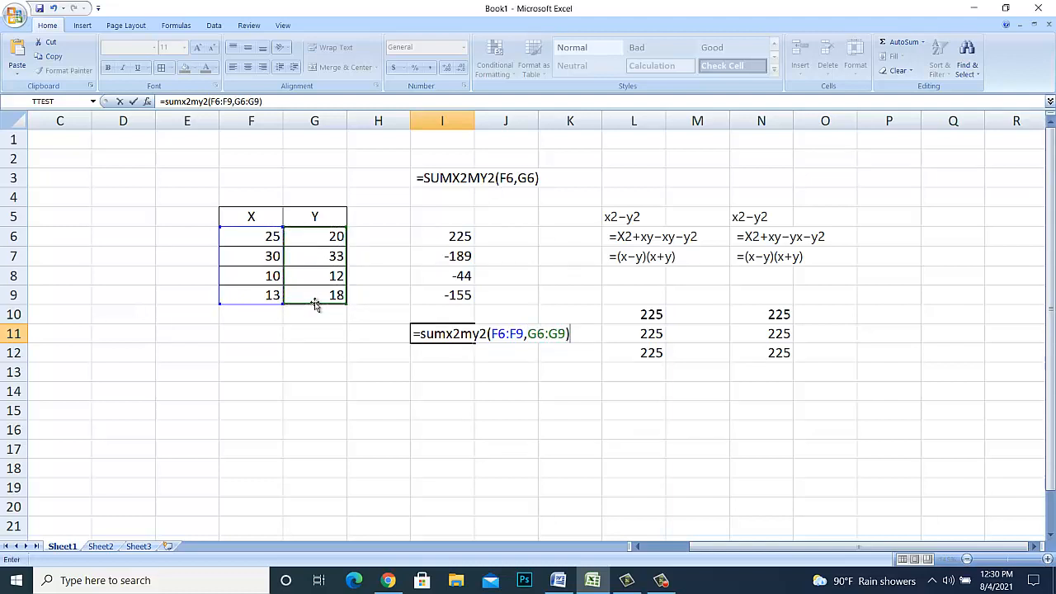
{"action": "key", "text": "Return"}
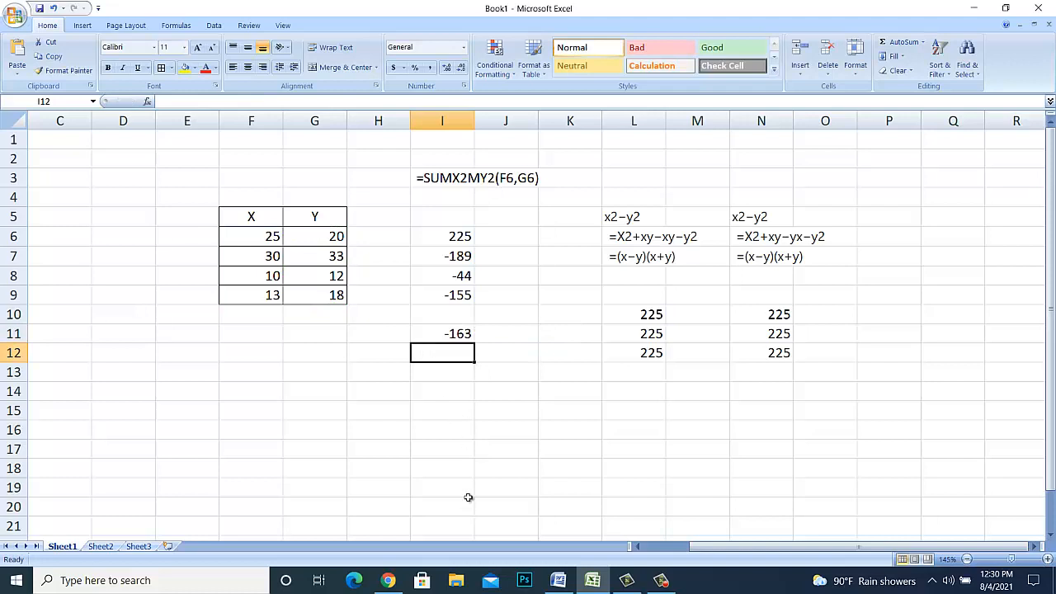
- Examine the row-by-row SUMX2MY2 formulas in I6:I9 against the X values in column F
{"action": "left_click", "coordinate": [446, 259]}
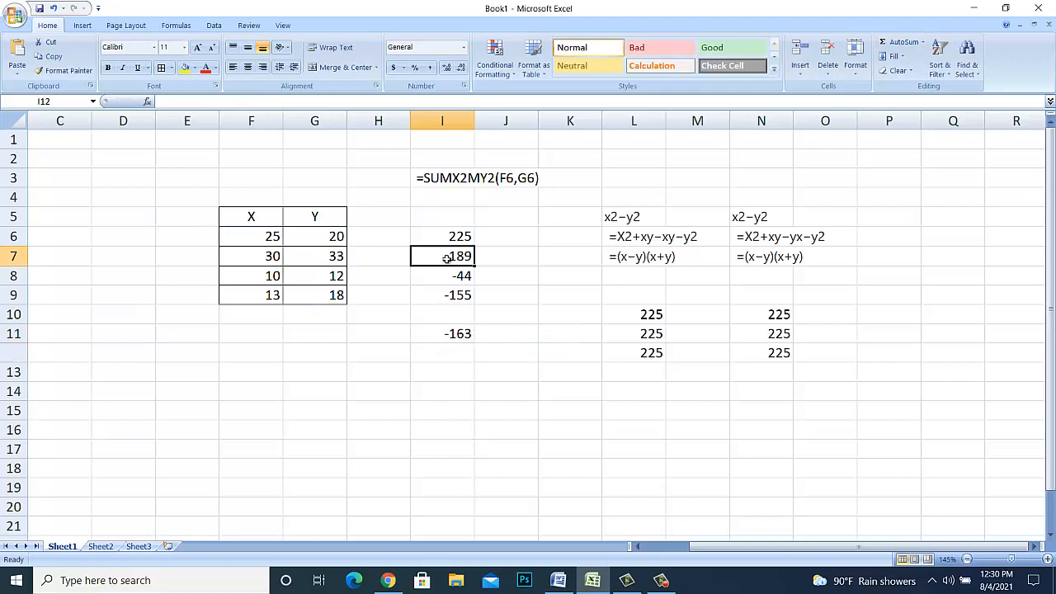
{"action": "left_click", "coordinate": [466, 296]}
{"action": "left_click", "coordinate": [468, 275]}
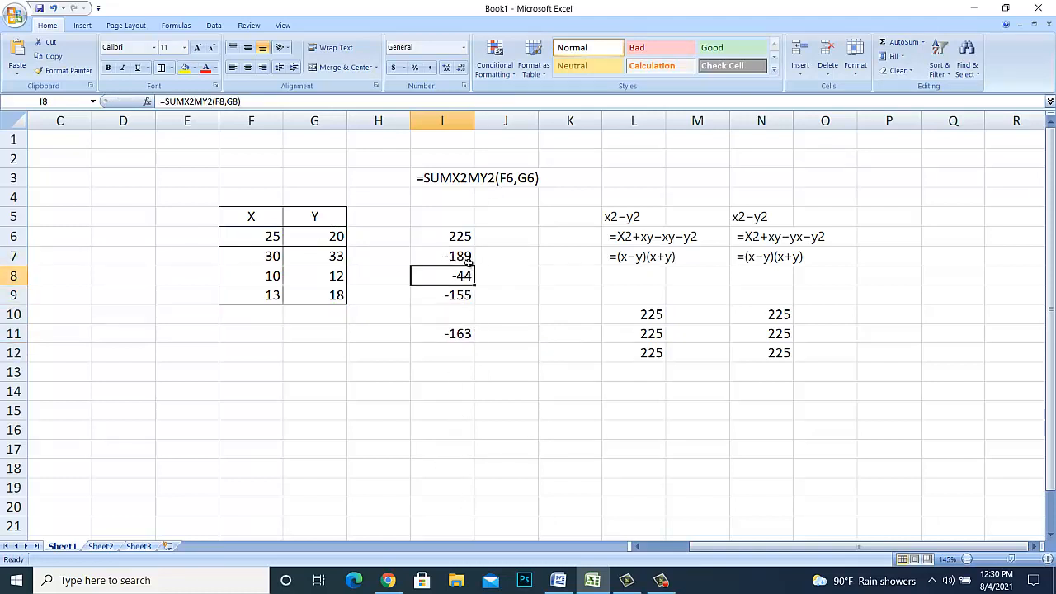
{"action": "left_click", "coordinate": [273, 257]}
{"action": "left_click", "coordinate": [273, 276]}
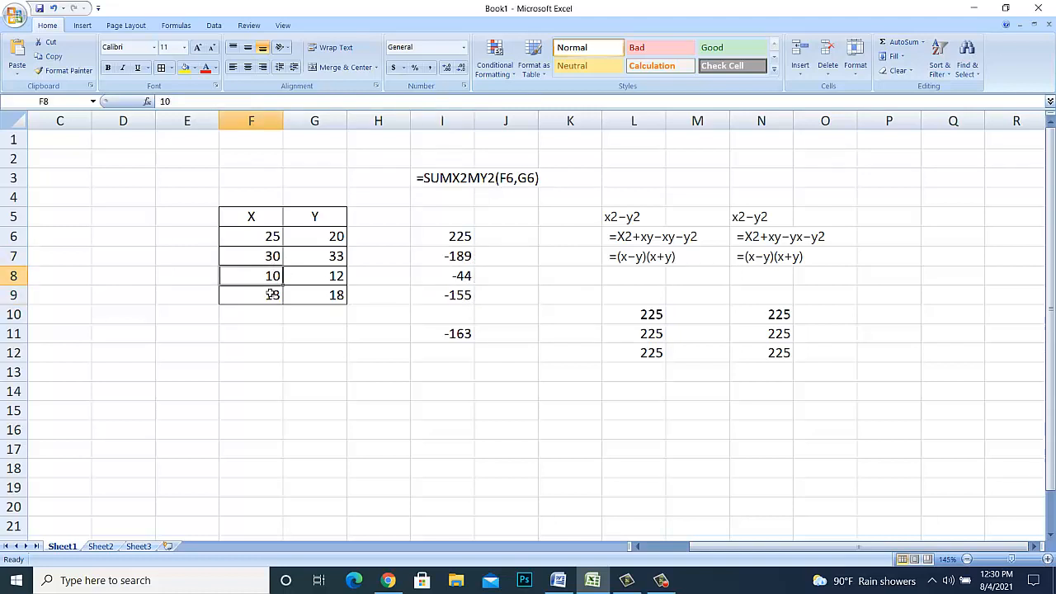
{"action": "left_click", "coordinate": [272, 294]}
{"action": "left_click", "coordinate": [467, 259]}
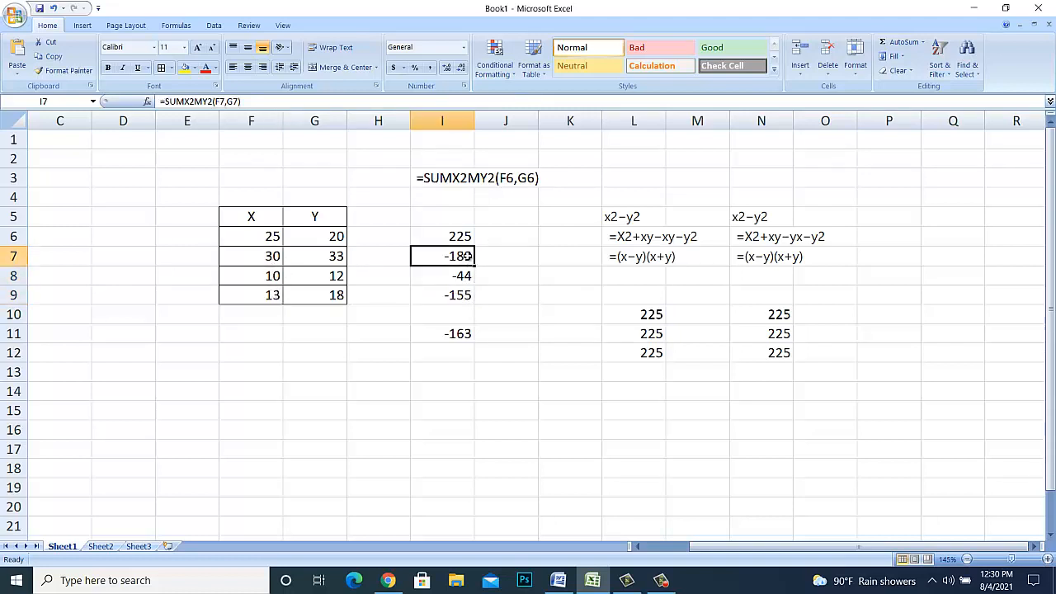
{"action": "left_click", "coordinate": [467, 275]}
{"action": "left_click", "coordinate": [469, 297]}
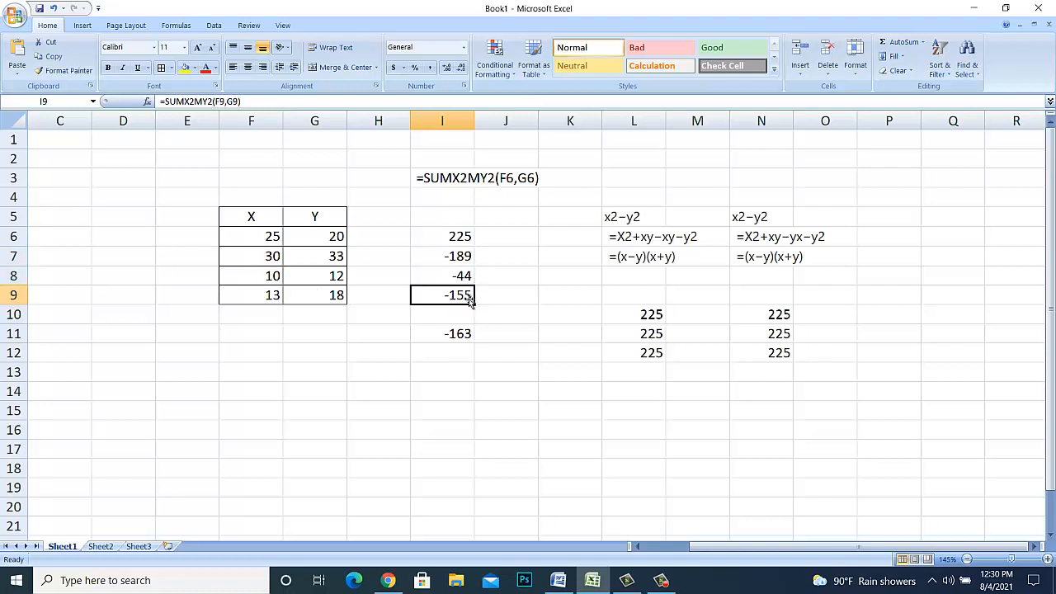
{"action": "left_click", "coordinate": [444, 240]}
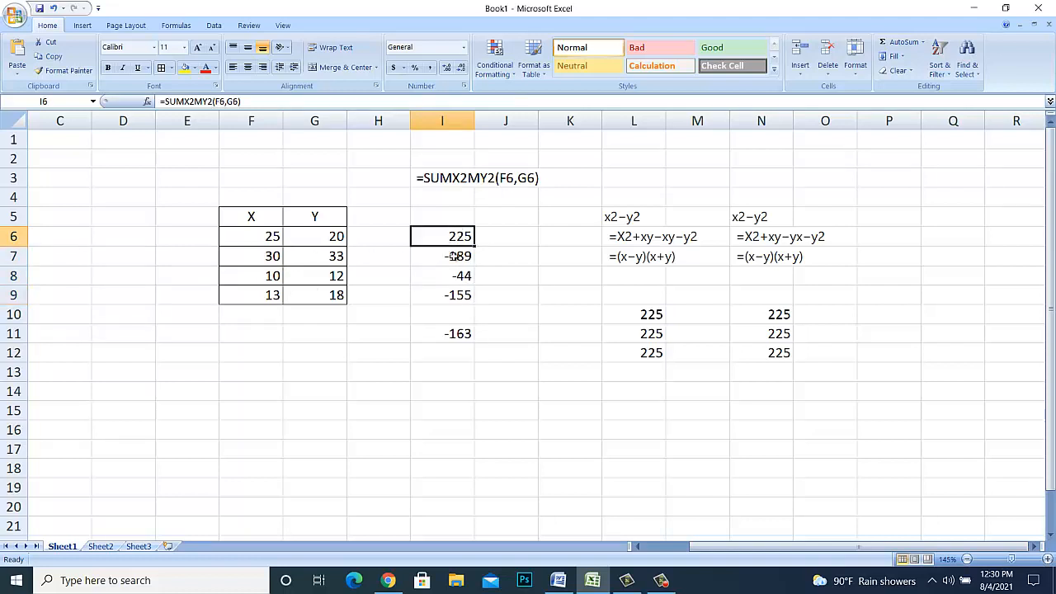
- Clear the SUMX2MY2 label, results and x²−y² derivations by deleting the contents of H2:O13
{"action": "left_click", "coordinate": [460, 316]}
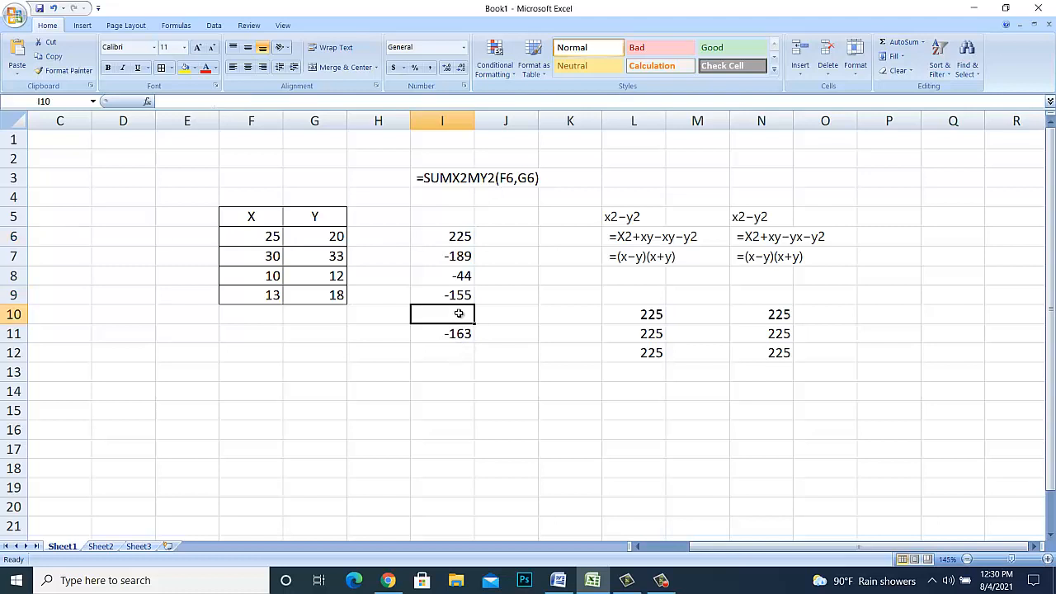
{"action": "left_click", "coordinate": [372, 374]}
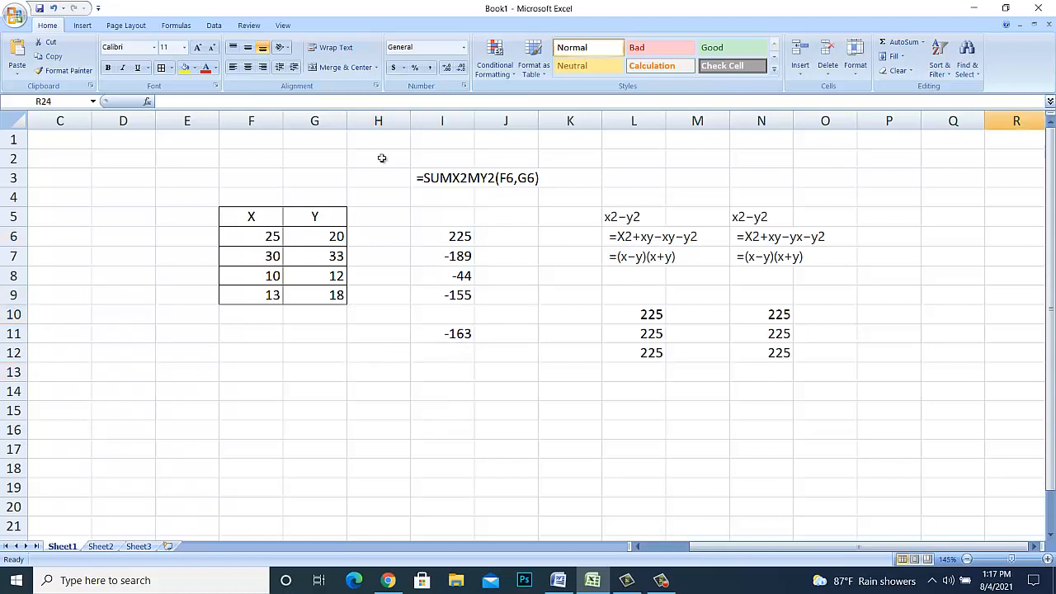
{"action": "left_click", "coordinate": [385, 158]}
{"action": "left_click_drag", "start_coordinate": [388, 163], "coordinate": [845, 370]}
{"action": "key", "text": "Delete"}
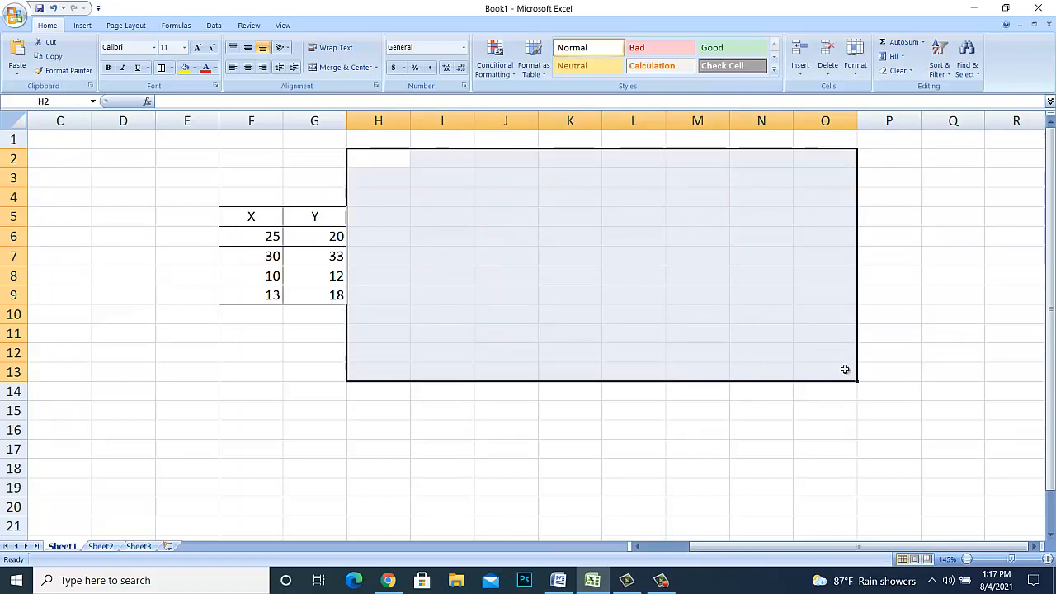
- Enter =SUMXMY2(F6,G6) in I3 as a text label that displays the formula instead of calculating it
{"action": "left_click", "coordinate": [444, 179]}
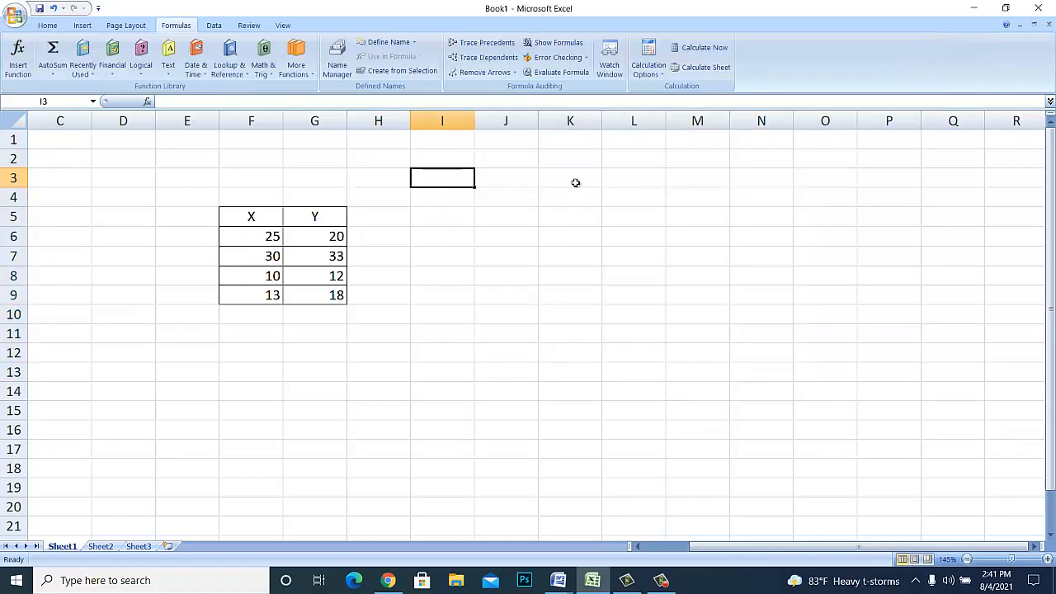
{"action": "type", "text": "=SUM"}
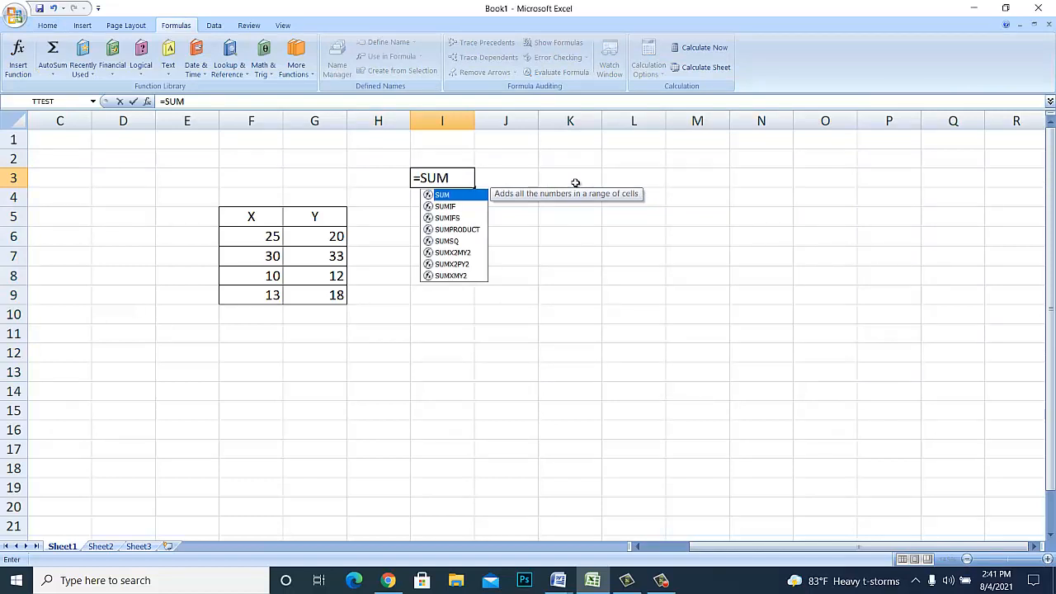
{"action": "type", "text": "XMY"}
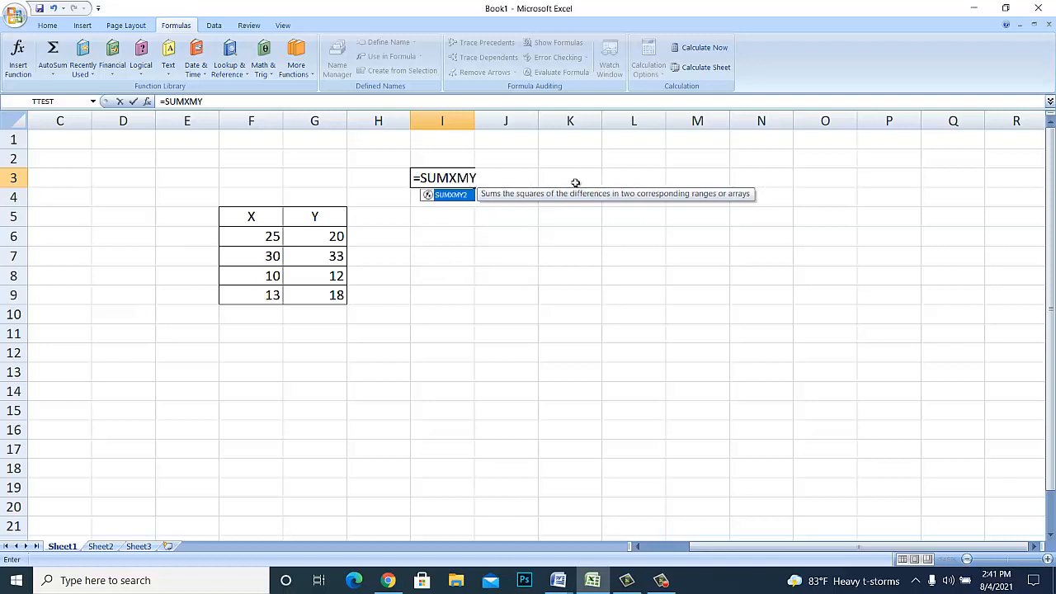
{"action": "type", "text": "2("}
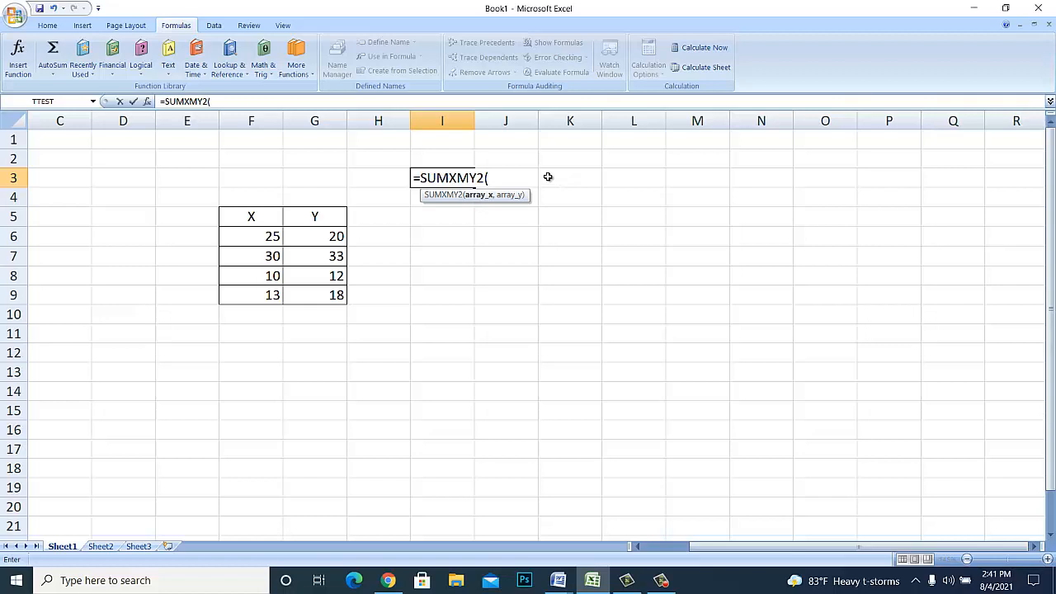
{"action": "left_click", "coordinate": [273, 236]}
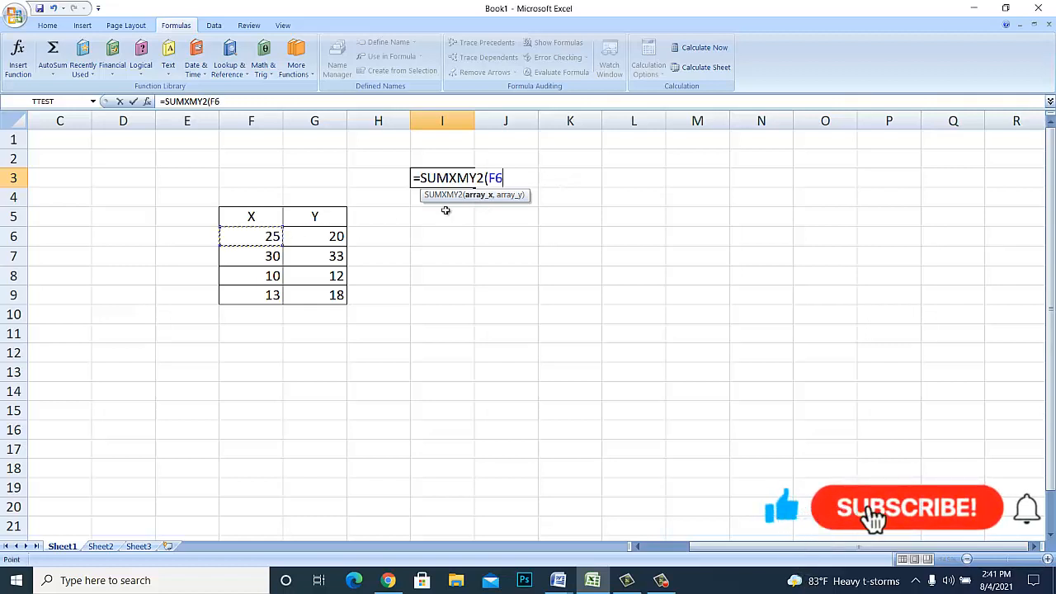
{"action": "type", "text": ","}
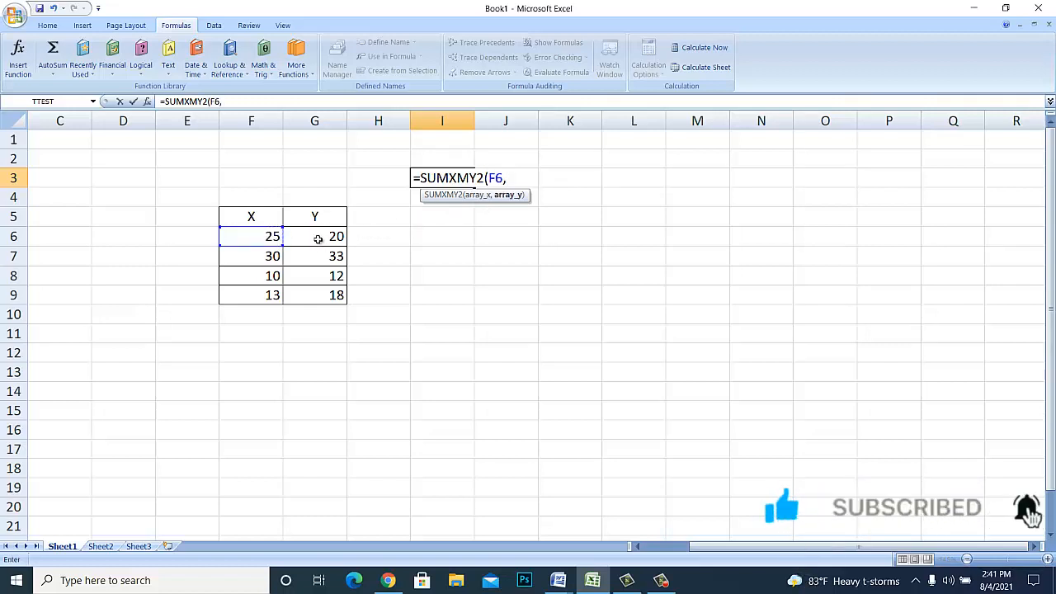
{"action": "left_click", "coordinate": [322, 237]}
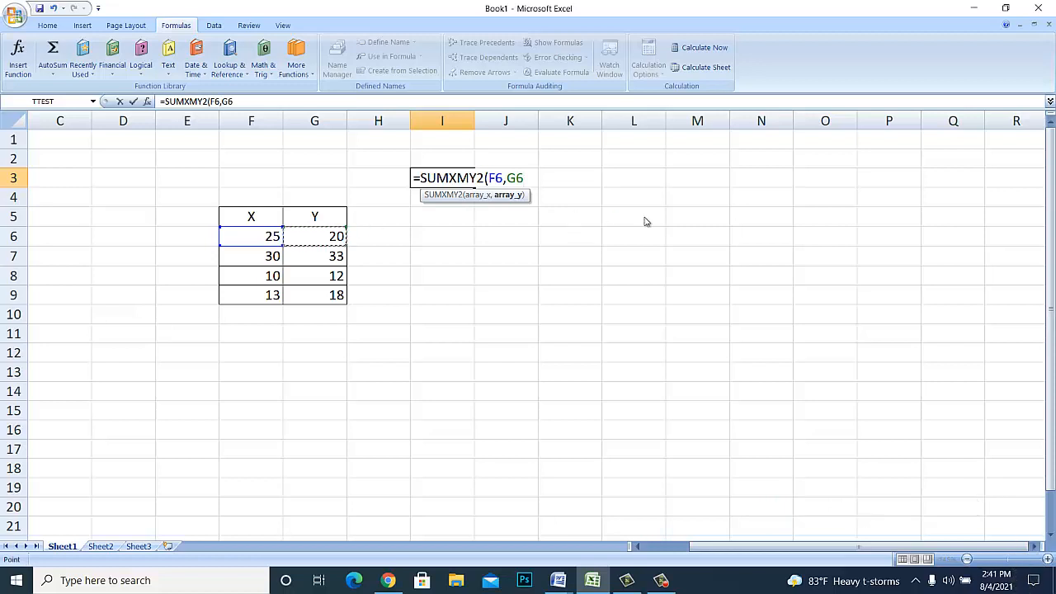
{"action": "type", "text": ")"}
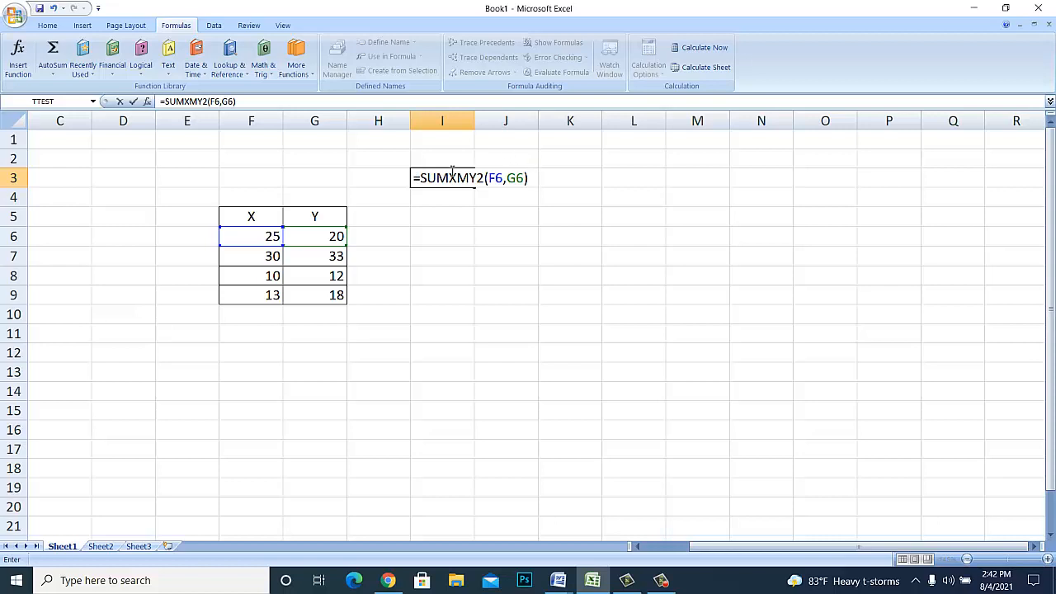
{"action": "left_click", "coordinate": [416, 180]}
{"action": "key", "text": "Return"}
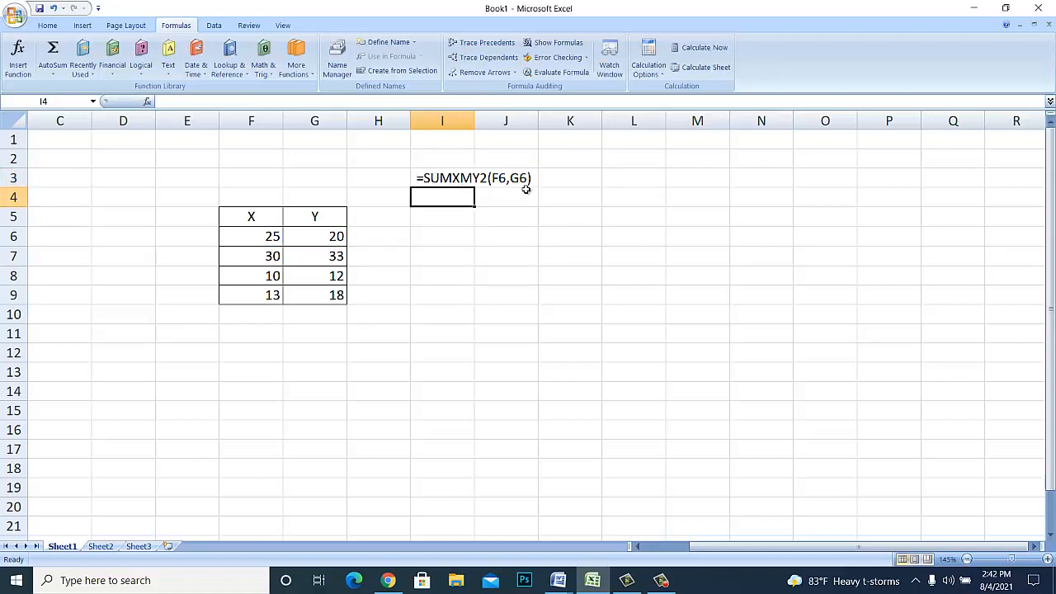
- Add a second text label reading =SUMXPY2(F6,G6) in I4, below the SUMXMY2 label
{"action": "type", "text": "=SUM"}
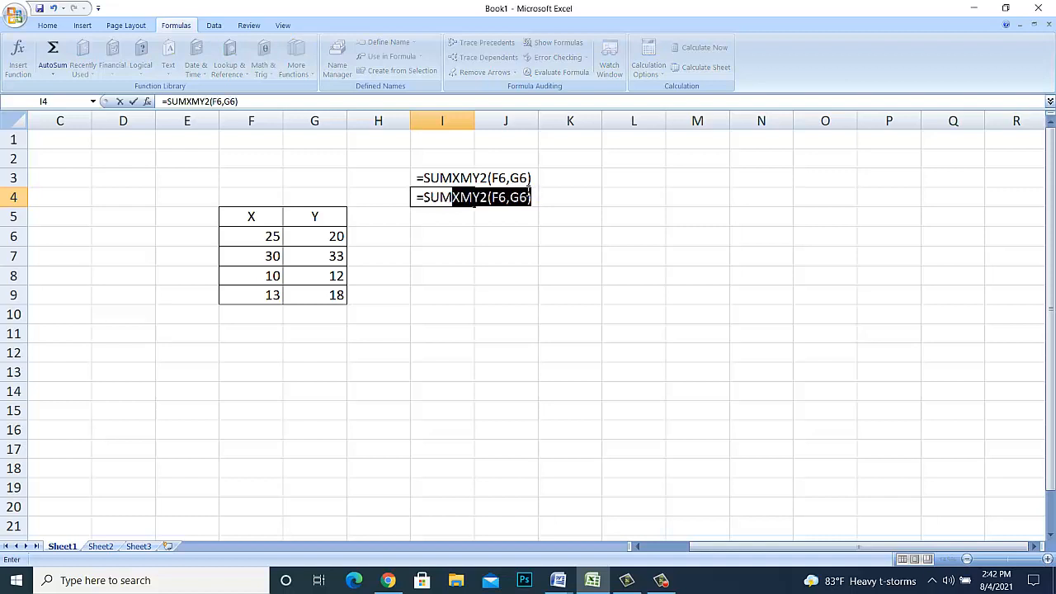
{"action": "type", "text": "XPY"}
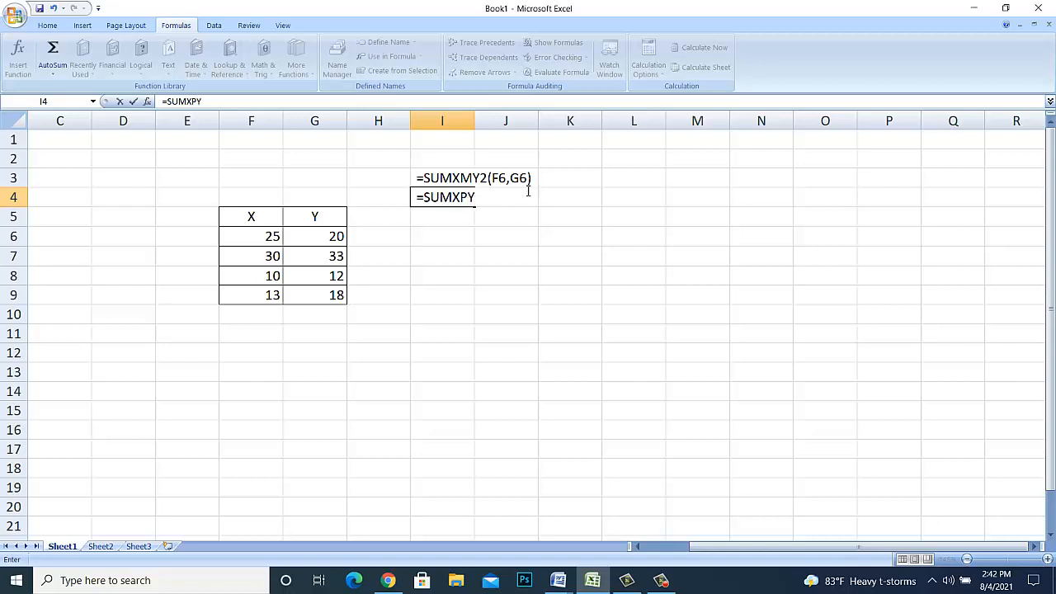
{"action": "type", "text": "2"}
{"action": "type", "text": "(F"}
{"action": "type", "text": "L"}
{"action": "type", "text": ","}
{"action": "type", "text": "G6"}
{"action": "type", "text": ")"}
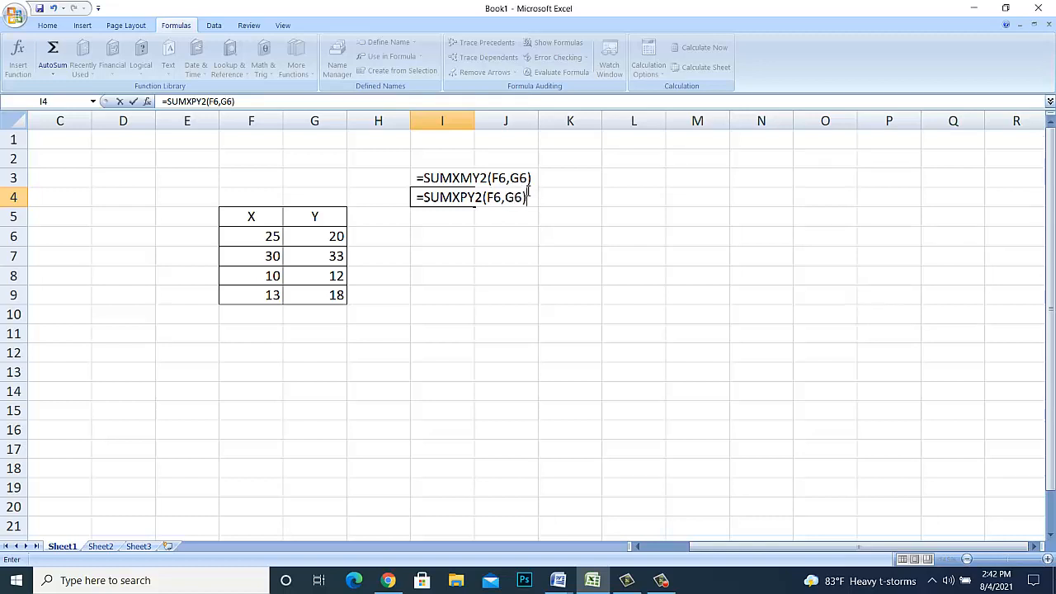
{"action": "key", "text": "Return"}
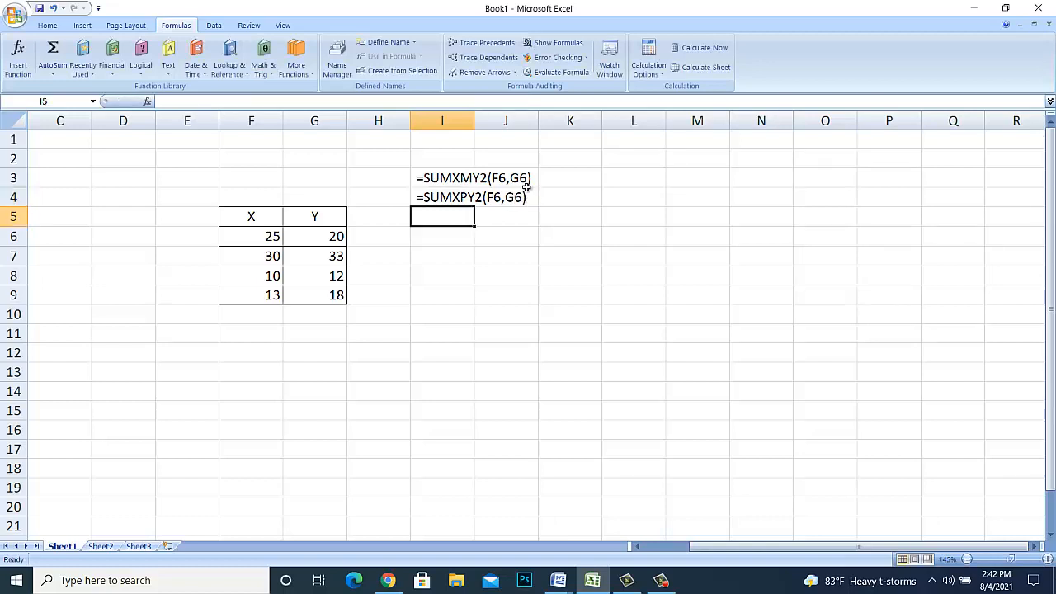
- Copy the two (x+y)² identities from Word's Document1 into the Excel sheet, placing them in J5:J6 and J8:J9
{"action": "mouse_move", "coordinate": [561, 583]}
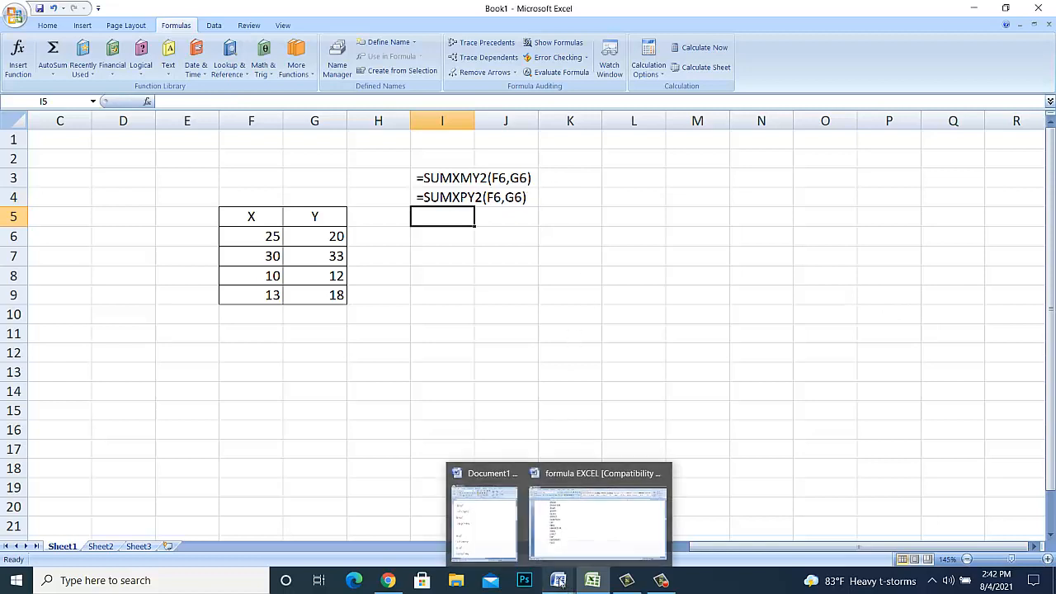
{"action": "left_click", "coordinate": [480, 495]}
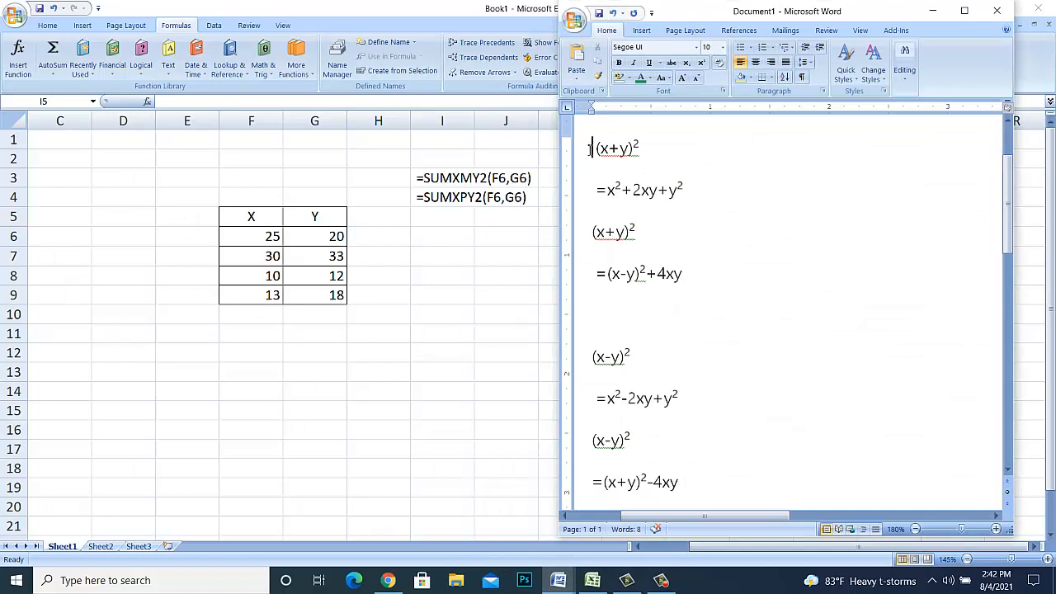
{"action": "left_click_drag", "start_coordinate": [590, 149], "coordinate": [684, 330]}
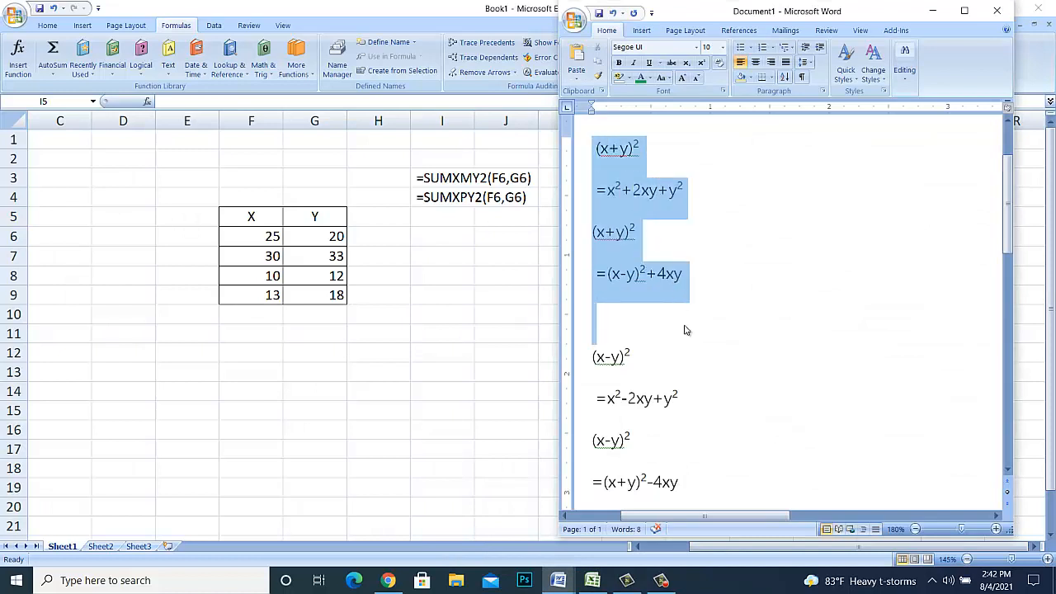
{"action": "left_click", "coordinate": [655, 236]}
{"action": "left_click", "coordinate": [593, 232]}
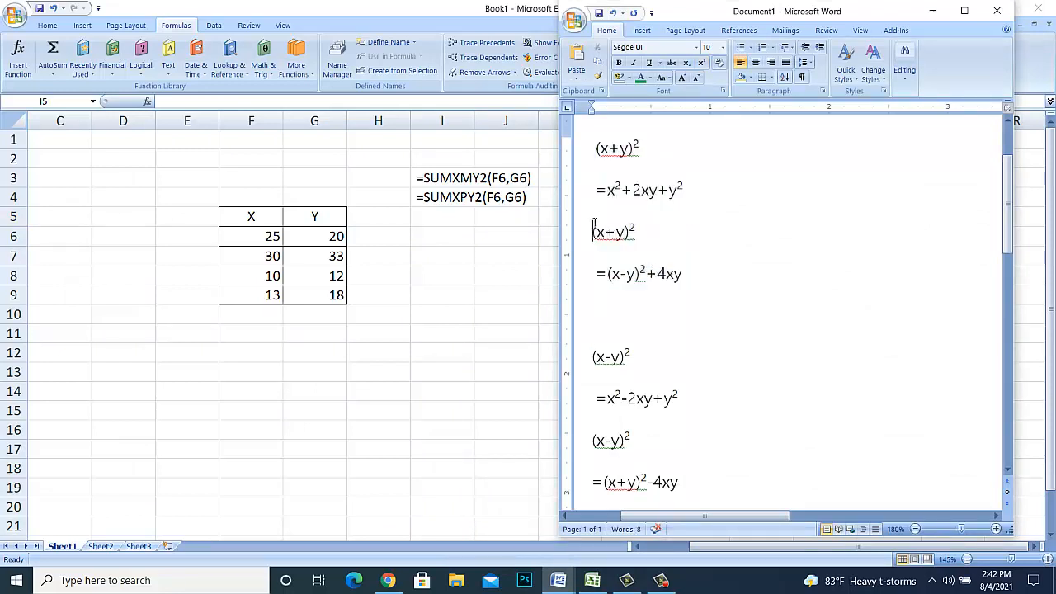
{"action": "left_click", "coordinate": [595, 149]}
{"action": "left_click_drag", "start_coordinate": [595, 149], "coordinate": [698, 283]}
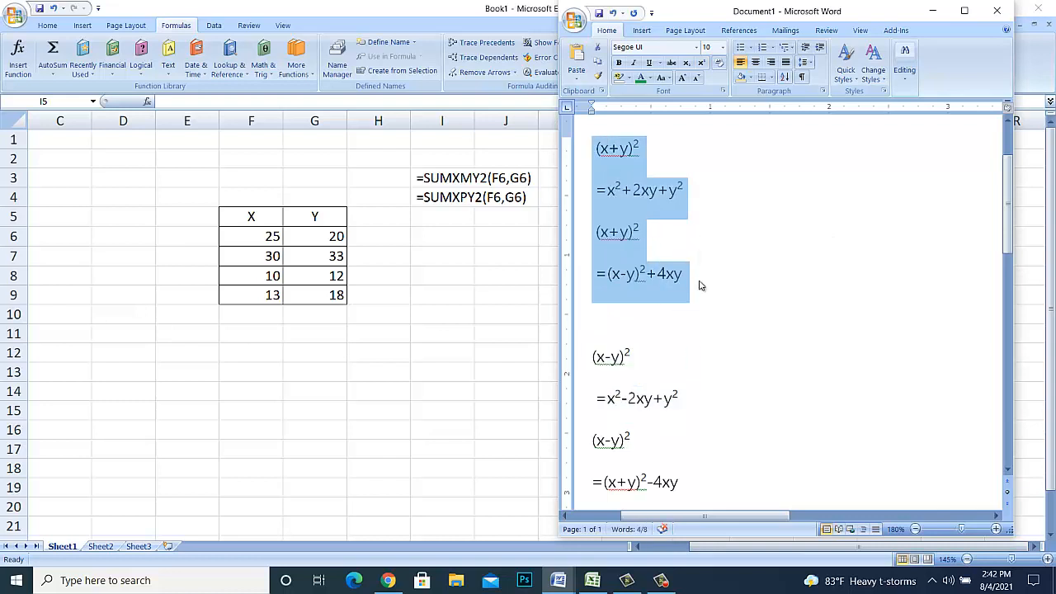
{"action": "left_click", "coordinate": [468, 272]}
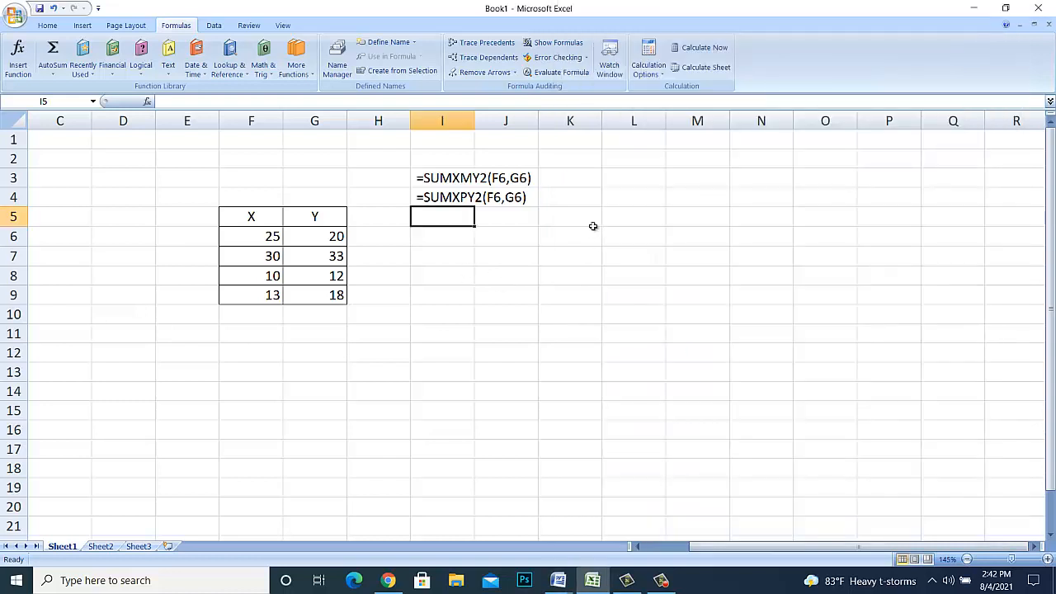
{"action": "left_click", "coordinate": [510, 220]}
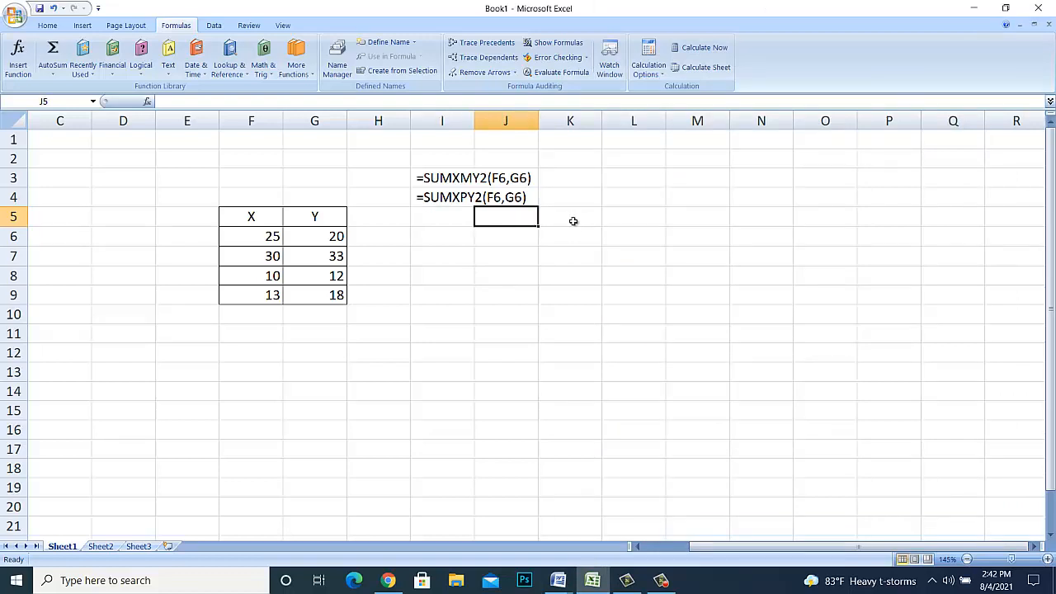
{"action": "key", "text": "ctrl+v"}
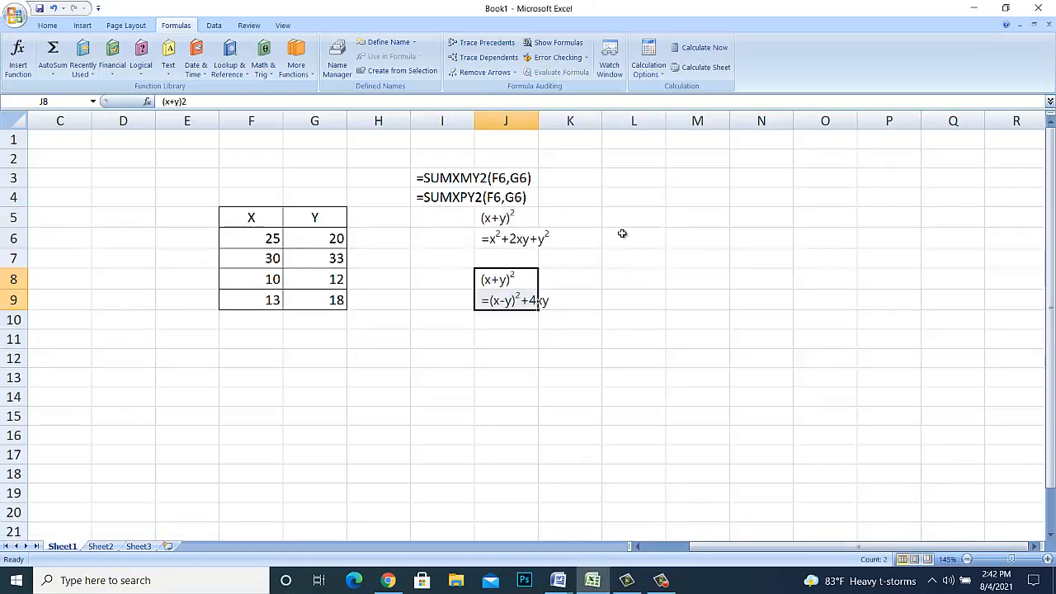
{"action": "left_click", "coordinate": [620, 238]}
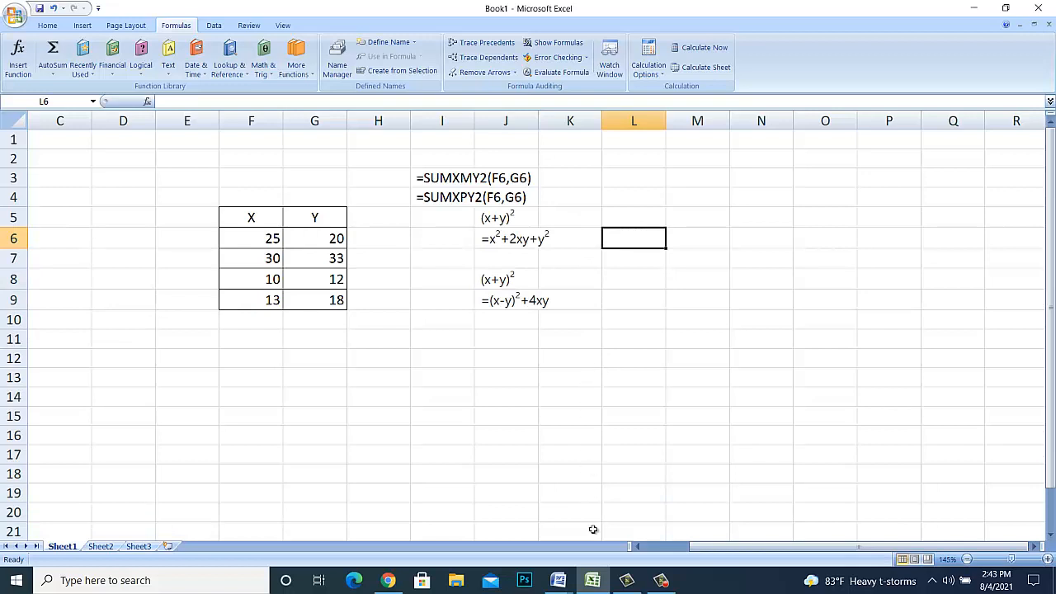
- Copy the two (x-y)² identities from Word's Document1 into the Excel sheet, placing them in L5:L6 and L8:L9
{"action": "mouse_move", "coordinate": [558, 578]}
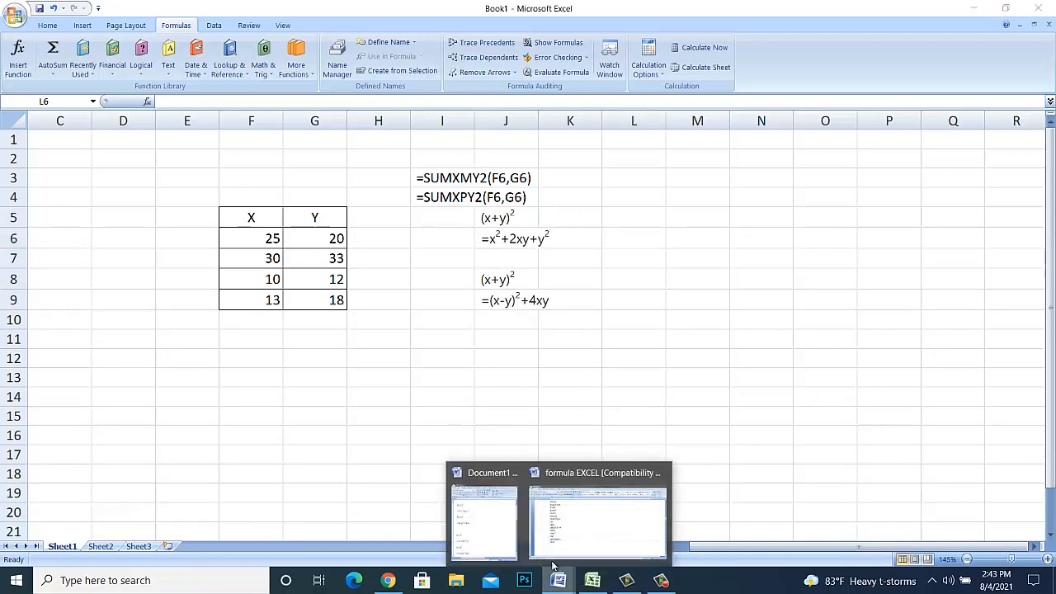
{"action": "left_click", "coordinate": [505, 531]}
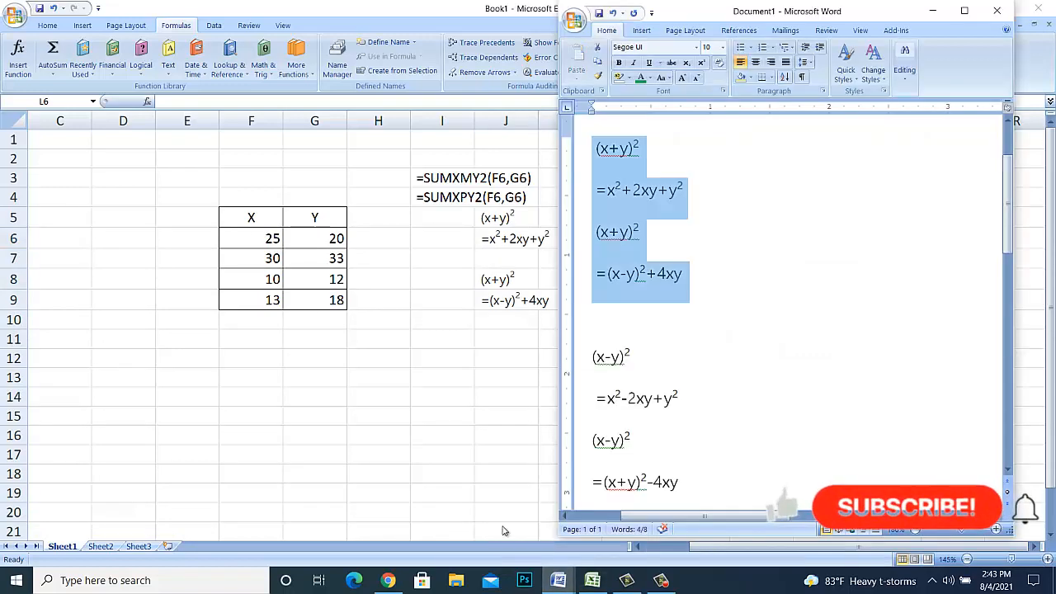
{"action": "left_click", "coordinate": [592, 357]}
{"action": "key", "text": "shift+Down"}
{"action": "key", "text": "shift+Down"}
{"action": "key", "text": "shift+Down"}
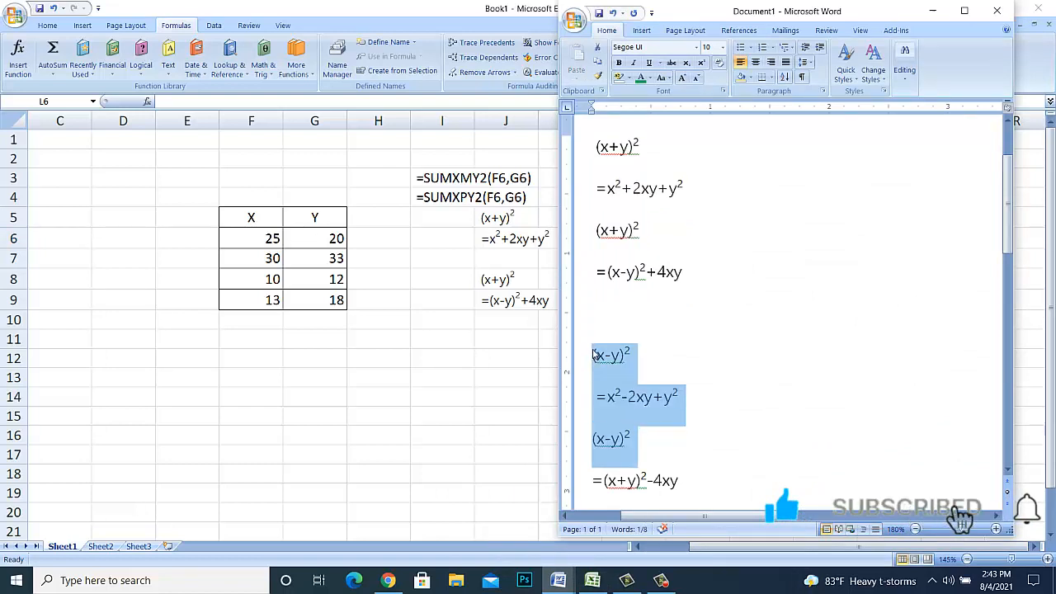
{"action": "key", "text": "shift+Down"}
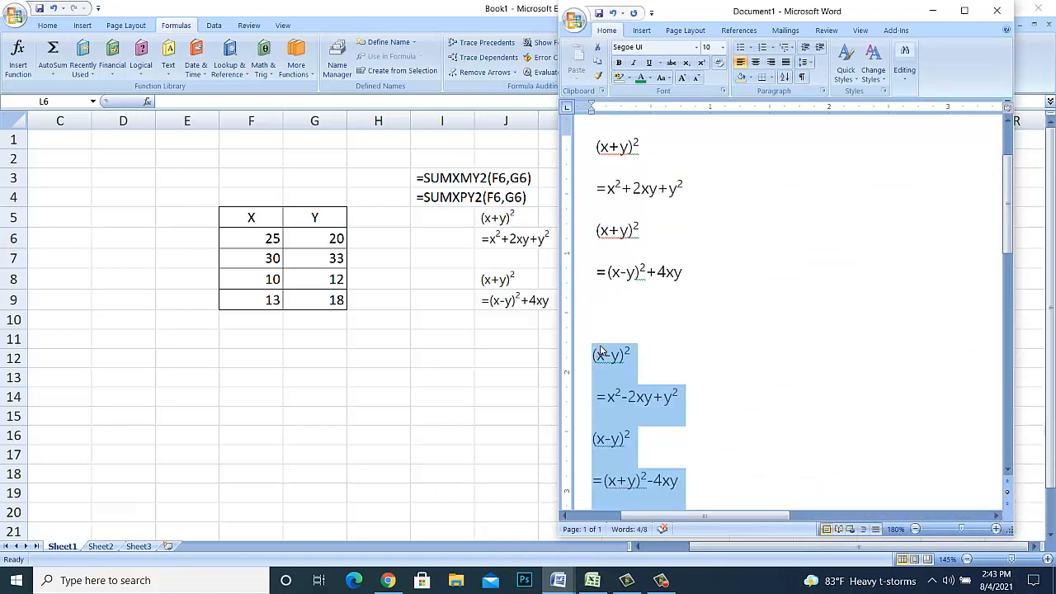
{"action": "left_click", "coordinate": [480, 377]}
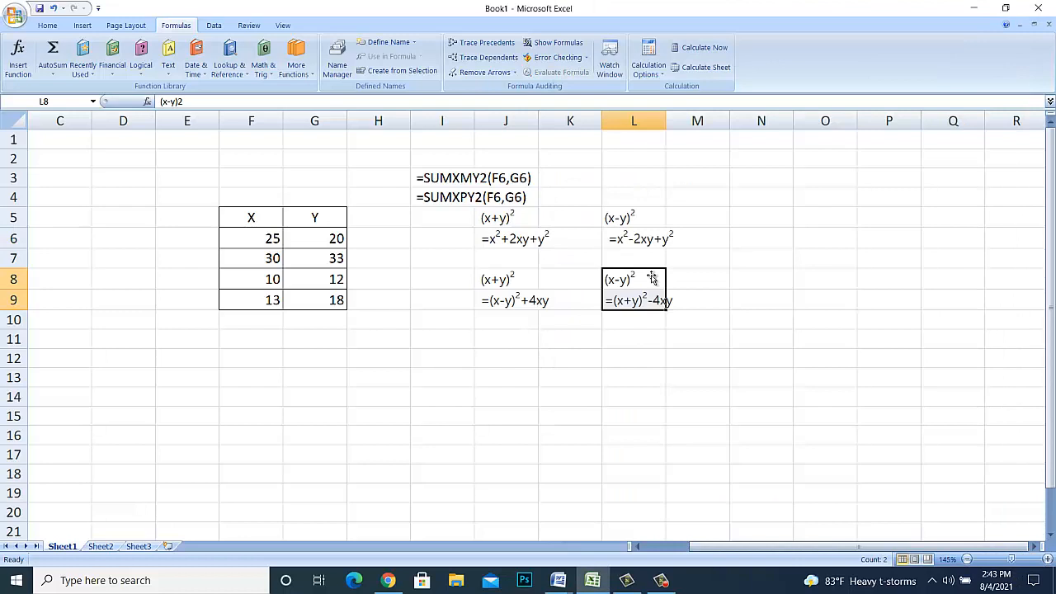
{"action": "left_click", "coordinate": [731, 301]}
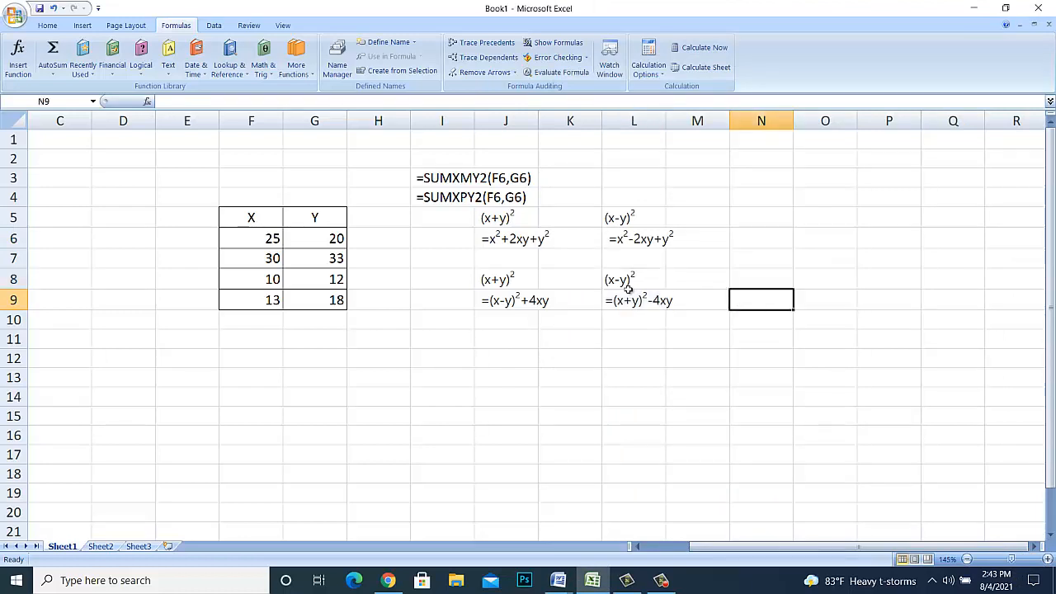